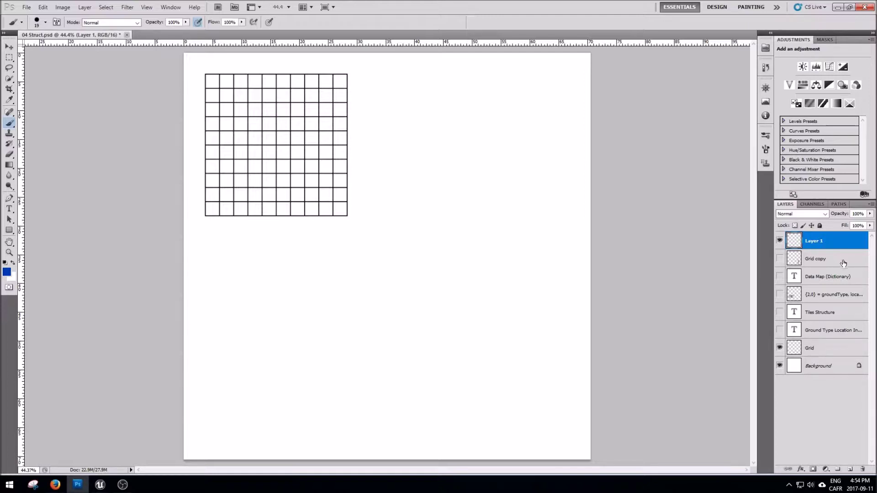
Step: Handwrite a word in blue across the grid and underline it
{"action": "left_click", "coordinate": [779, 348]}
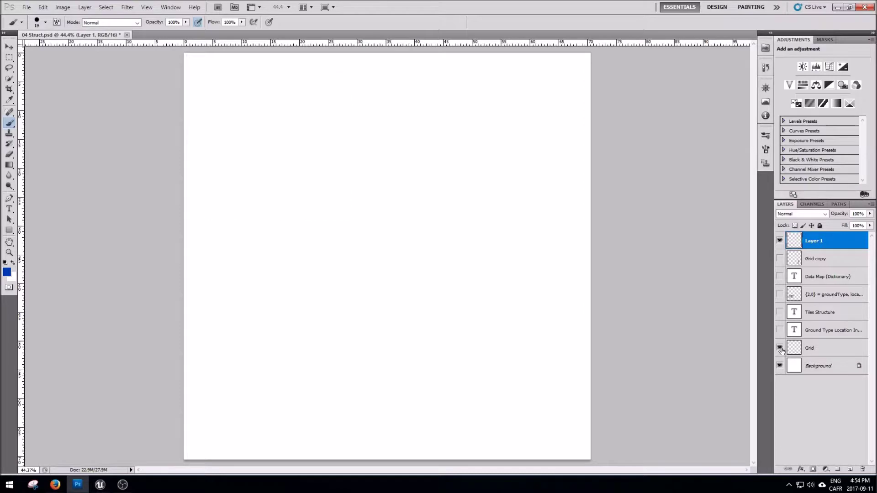
{"action": "left_click", "coordinate": [779, 348]}
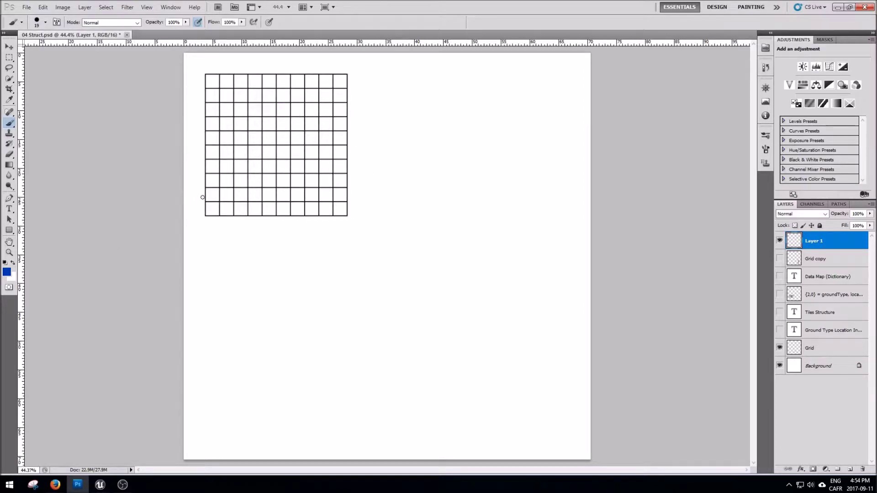
{"action": "mouse_move", "coordinate": [212, 138]}
{"action": "left_mouse_down"}
{"action": "mouse_move", "coordinate": [227, 167]}
{"action": "mouse_move", "coordinate": [224, 128]}
{"action": "left_mouse_up"}
{"action": "mouse_move", "coordinate": [221, 175]}
{"action": "left_mouse_down"}
{"action": "mouse_move", "coordinate": [259, 145]}
{"action": "mouse_move", "coordinate": [278, 155]}
{"action": "mouse_move", "coordinate": [314, 99]}
{"action": "left_mouse_up"}
{"action": "left_click", "coordinate": [300, 107]}
{"action": "left_click_drag", "start_coordinate": [320, 111], "coordinate": [331, 109]}
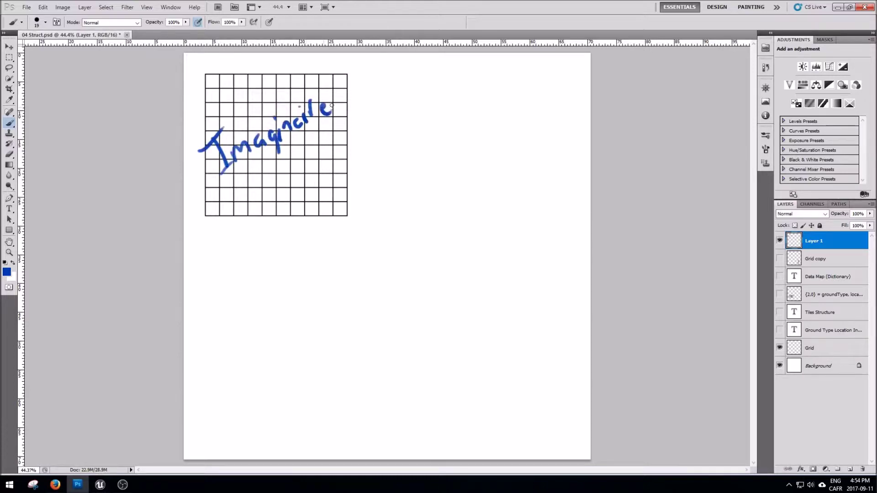
{"action": "left_click_drag", "start_coordinate": [236, 185], "coordinate": [314, 130]}
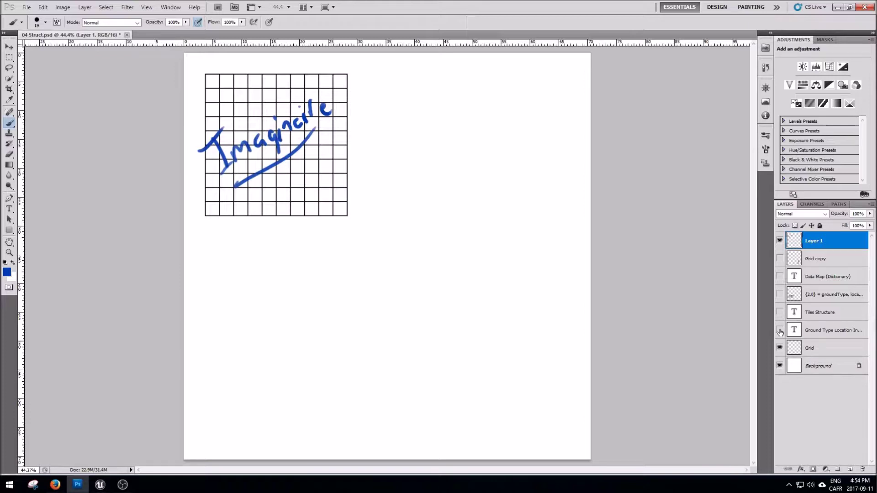
Step: Show the Ground Type Location layer, square the bottom-right cell and arrow it to the list
{"action": "left_click", "coordinate": [780, 331]}
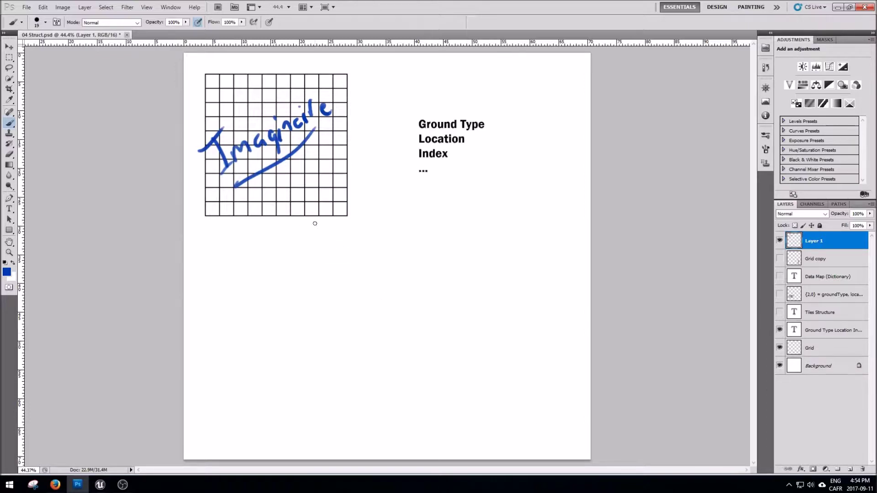
{"action": "left_click_drag", "start_coordinate": [331, 203], "coordinate": [331, 204]}
{"action": "mouse_move", "coordinate": [356, 199]}
{"action": "left_mouse_down"}
{"action": "mouse_move", "coordinate": [393, 163]}
{"action": "mouse_move", "coordinate": [391, 171]}
{"action": "left_mouse_up"}
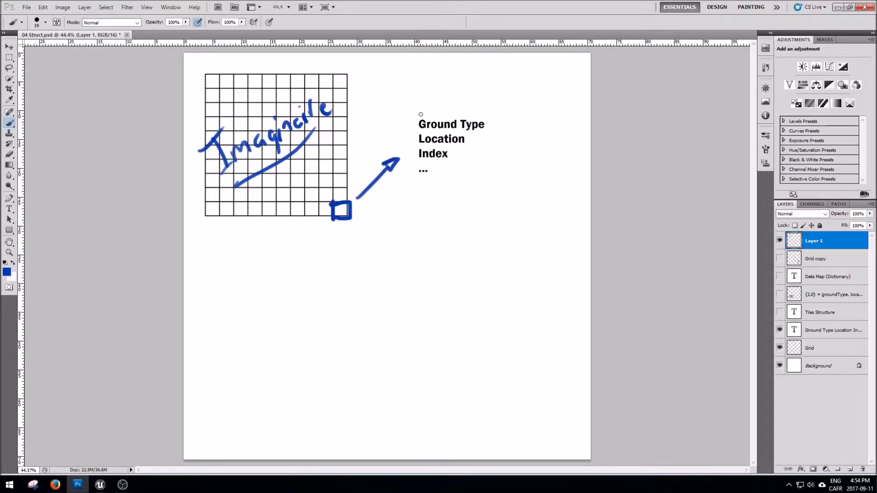
Step: Dash the Ground Type and Index items, label the corner (9,0), box the list, show Tiles Structure title
{"action": "mouse_move", "coordinate": [408, 123]}
{"action": "left_mouse_down"}
{"action": "mouse_move", "coordinate": [416, 122]}
{"action": "mouse_move", "coordinate": [416, 140]}
{"action": "left_mouse_up"}
{"action": "left_click_drag", "start_coordinate": [410, 155], "coordinate": [415, 155]}
{"action": "mouse_move", "coordinate": [343, 224]}
{"action": "left_mouse_down"}
{"action": "mouse_move", "coordinate": [347, 240]}
{"action": "mouse_move", "coordinate": [357, 224]}
{"action": "mouse_move", "coordinate": [365, 234]}
{"action": "mouse_move", "coordinate": [333, 238]}
{"action": "left_mouse_up"}
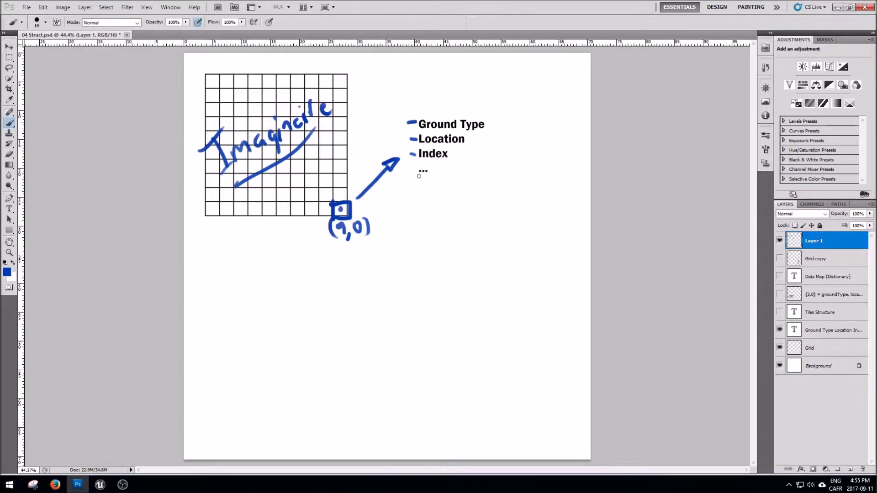
{"action": "mouse_move", "coordinate": [401, 116]}
{"action": "left_mouse_down"}
{"action": "mouse_move", "coordinate": [511, 116]}
{"action": "mouse_move", "coordinate": [397, 140]}
{"action": "left_mouse_up"}
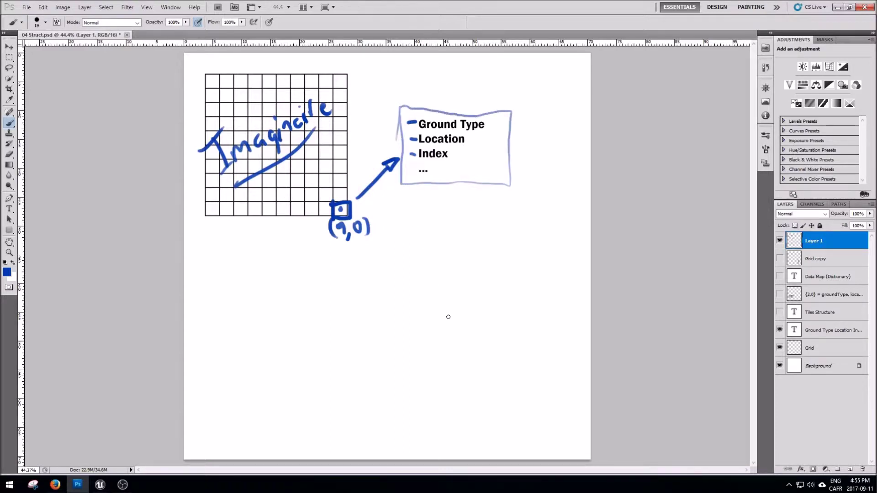
{"action": "left_click", "coordinate": [779, 312]}
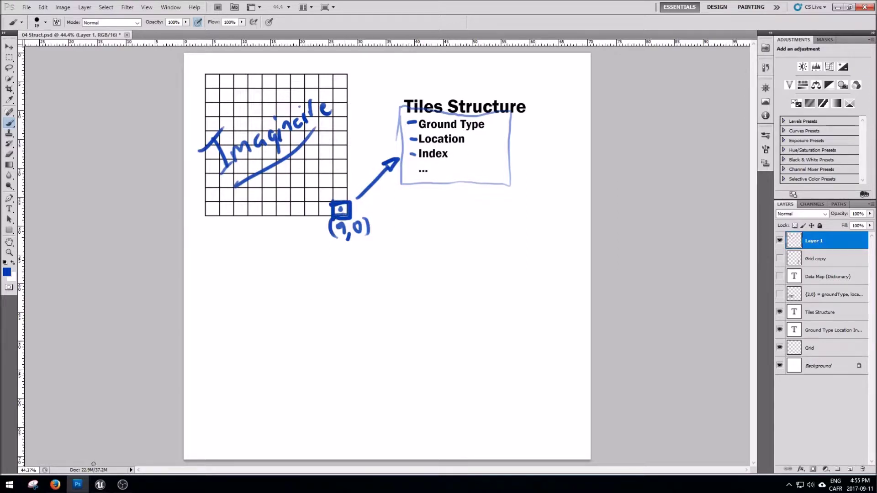
Step: Back in Unreal Editor, add a Blueprints > Structure asset named Struct_Tiles in the Grid folder
{"action": "mouse_move", "coordinate": [100, 485]}
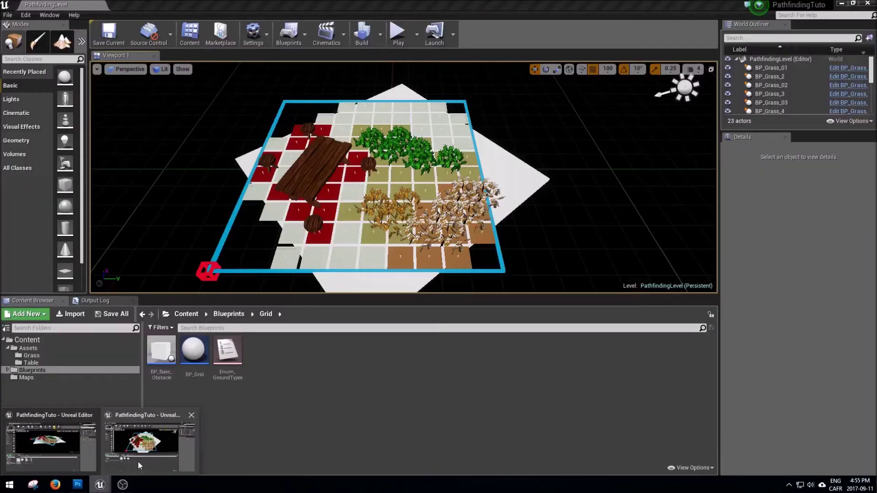
{"action": "left_click", "coordinate": [139, 461]}
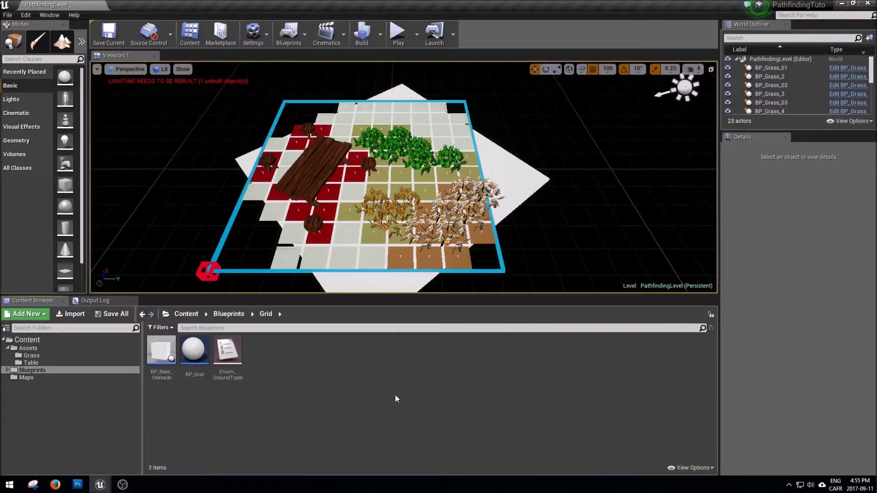
{"action": "right_click", "coordinate": [302, 370]}
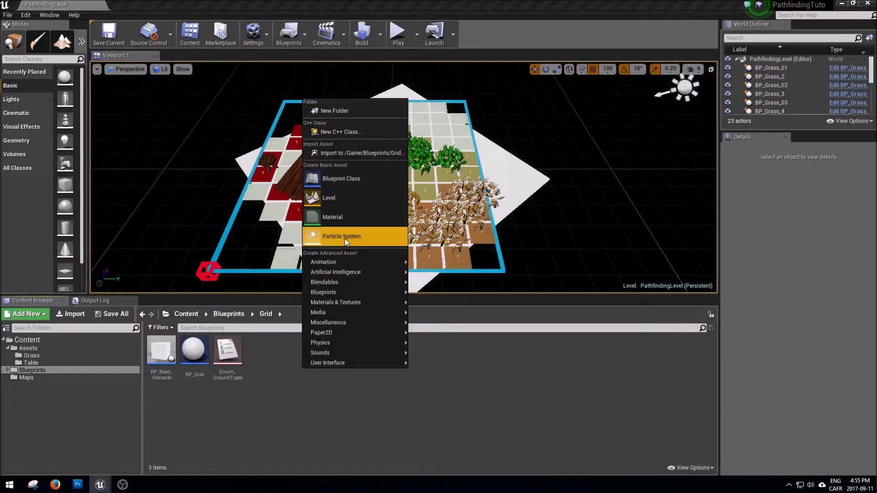
{"action": "mouse_move", "coordinate": [349, 295]}
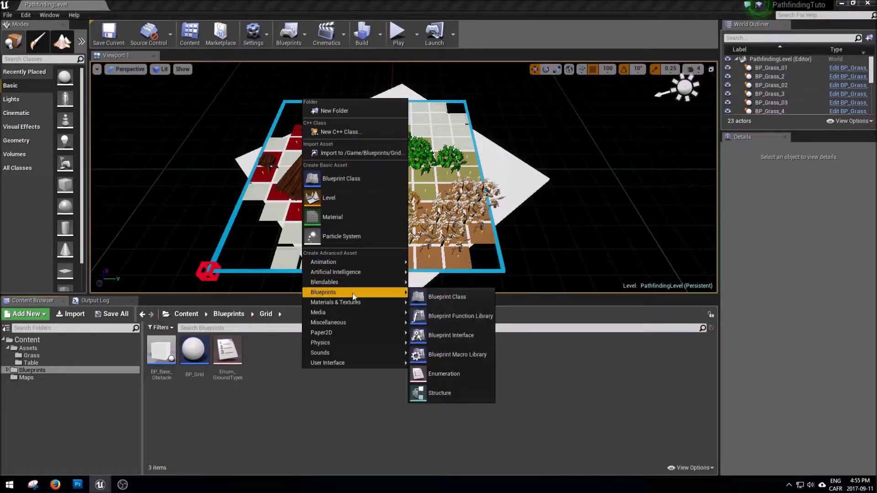
{"action": "left_click", "coordinate": [441, 399]}
{"action": "type", "text": "Str"}
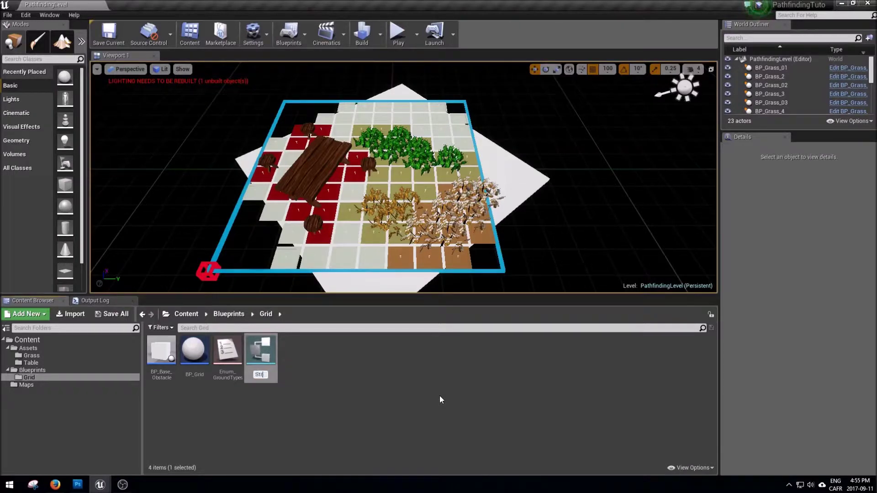
{"action": "type", "text": "uct_Tiles"}
{"action": "key", "text": "Return"}
Step: Open Struct_Tiles, dock its editor, and add two more member variables
{"action": "double_click", "coordinate": [258, 348]}
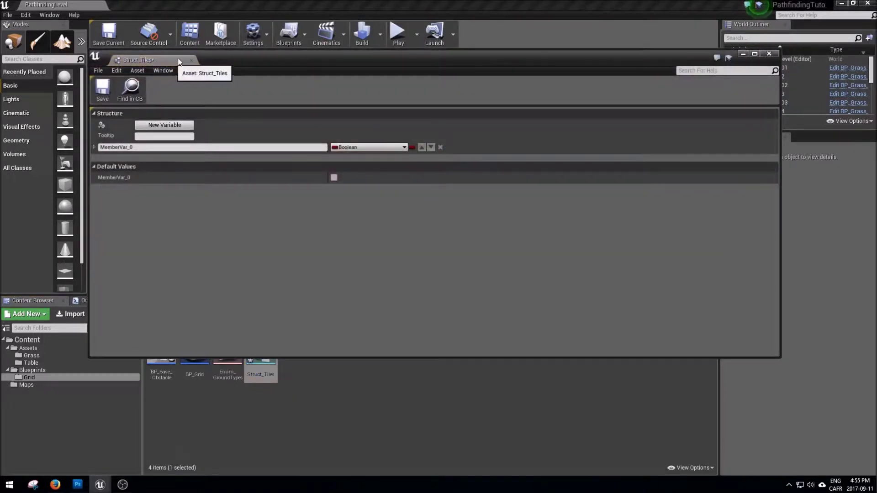
{"action": "left_click_drag", "start_coordinate": [174, 63], "coordinate": [141, 4]}
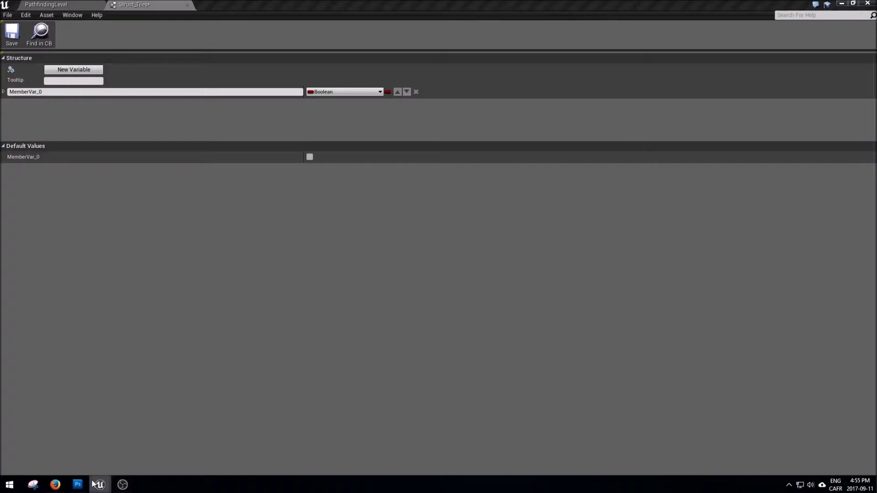
{"action": "left_click", "coordinate": [86, 69]}
{"action": "left_click", "coordinate": [86, 70]}
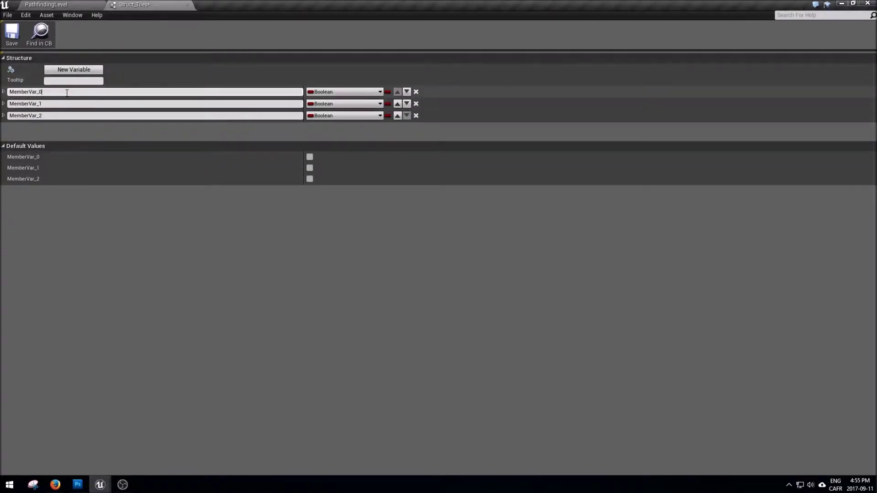
Step: Rename the first member to groundType and set its type to Enum Ground Types
{"action": "left_click", "coordinate": [67, 92]}
{"action": "type", "text": "groundType"}
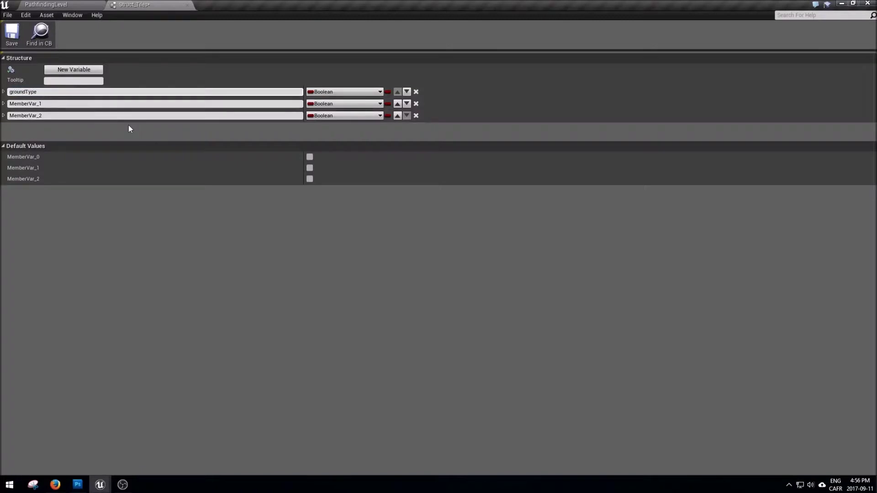
{"action": "left_click", "coordinate": [349, 94]}
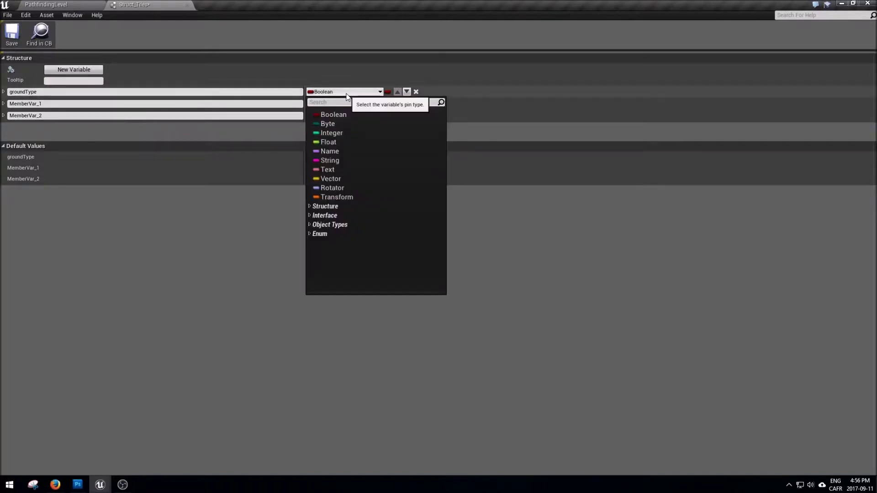
{"action": "type", "text": "enum"}
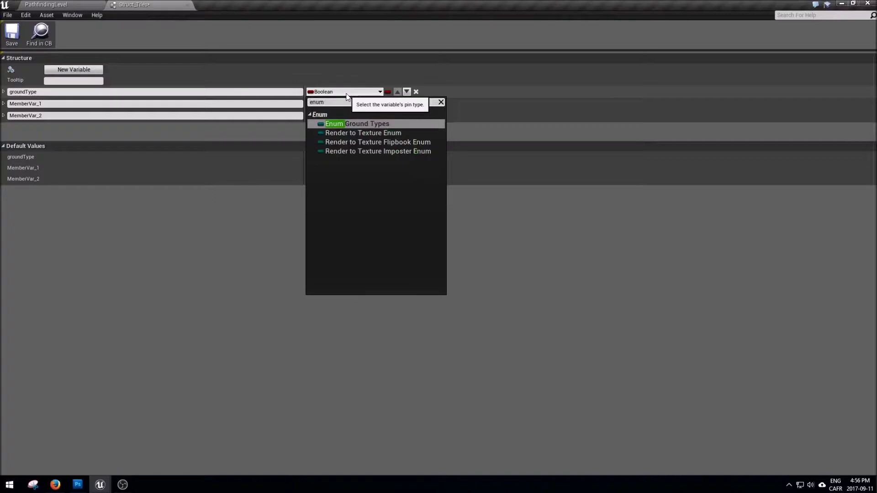
{"action": "key", "text": "Return"}
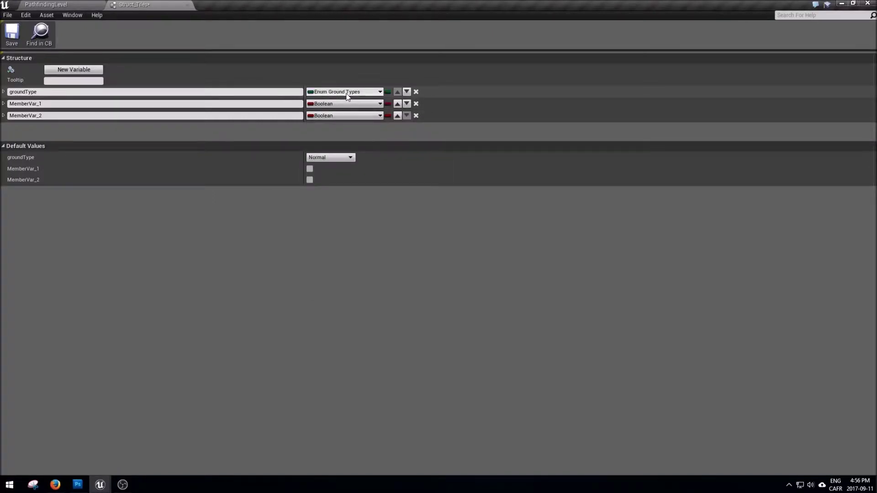
Step: Rename the second member to worldLocation and make it a Vector
{"action": "left_click", "coordinate": [64, 104]}
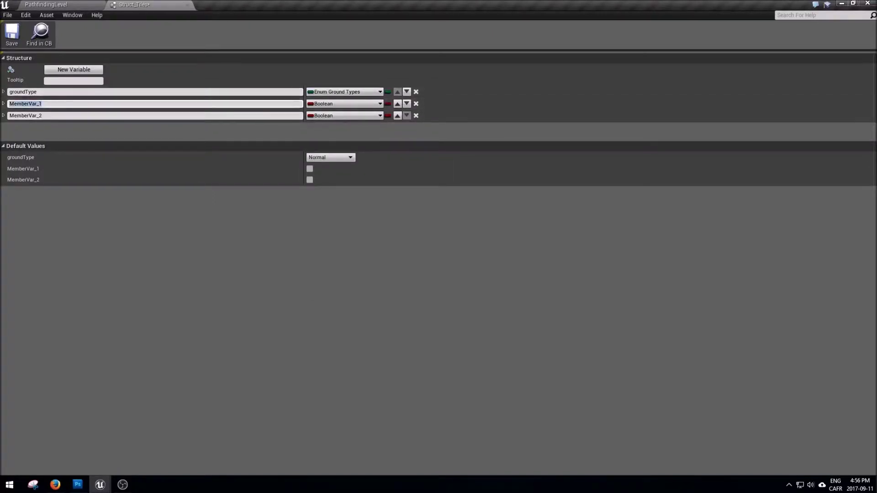
{"action": "type", "text": "worldLoca"}
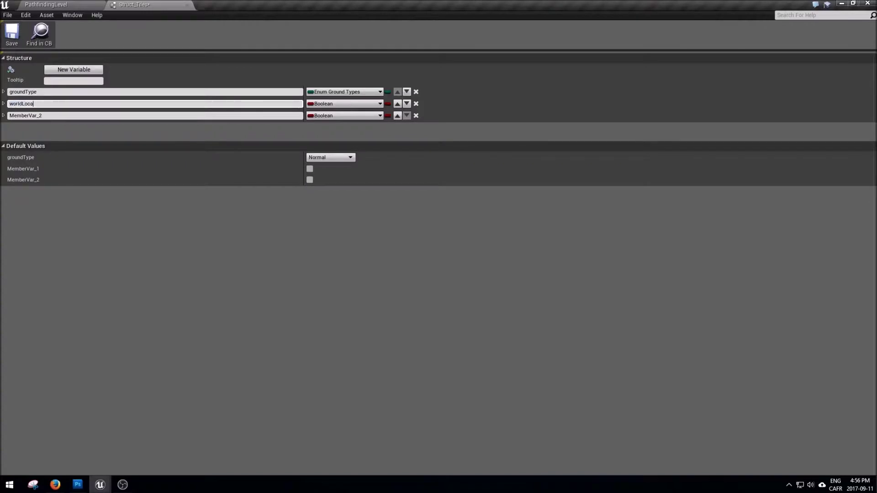
{"action": "key", "text": "Return"}
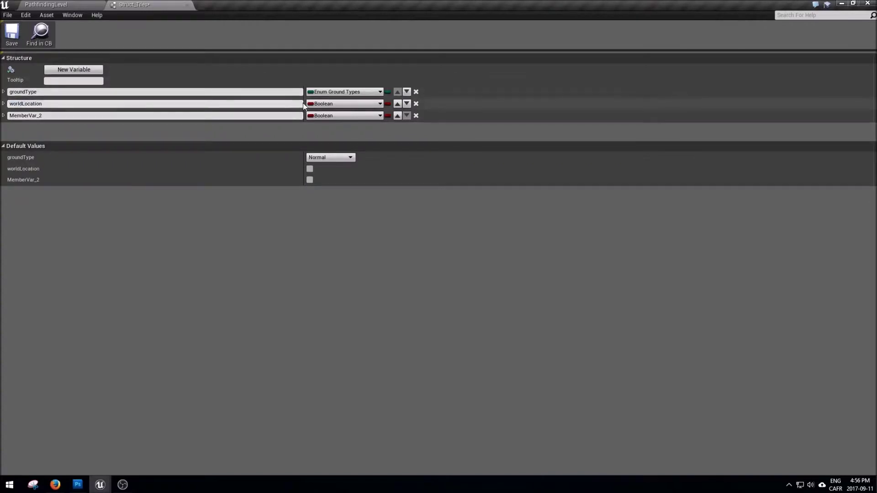
{"action": "left_click", "coordinate": [344, 104]}
{"action": "left_click", "coordinate": [335, 193]}
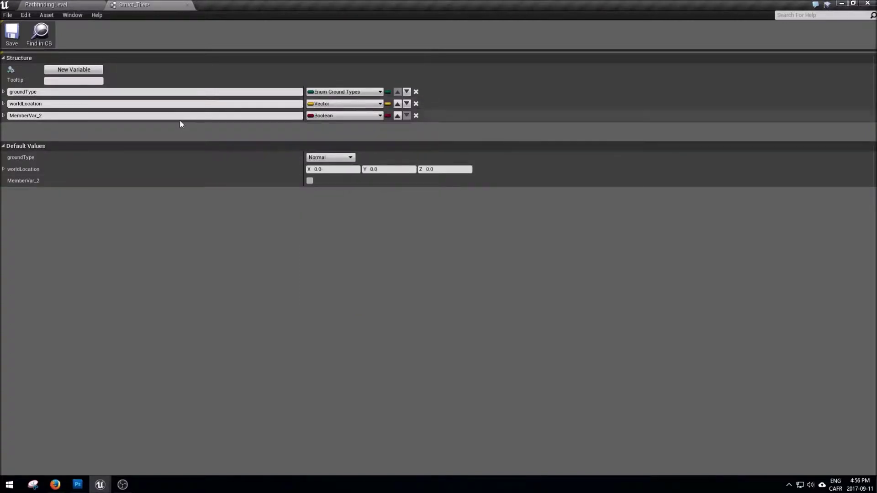
Step: Rename the third member to gridIndex, make it a Vector 2D, and save Struct_Tiles
{"action": "left_click", "coordinate": [68, 117]}
{"action": "type", "text": "g"}
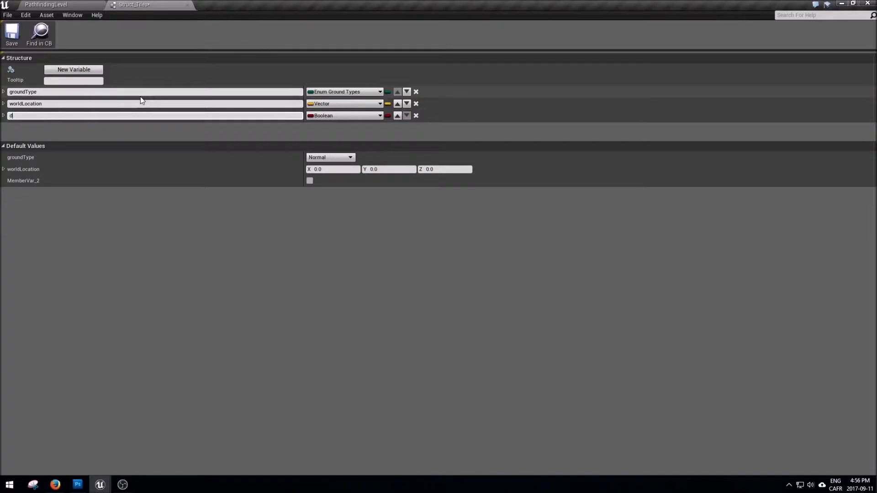
{"action": "type", "text": "rinndex"}
{"action": "key", "text": "Return"}
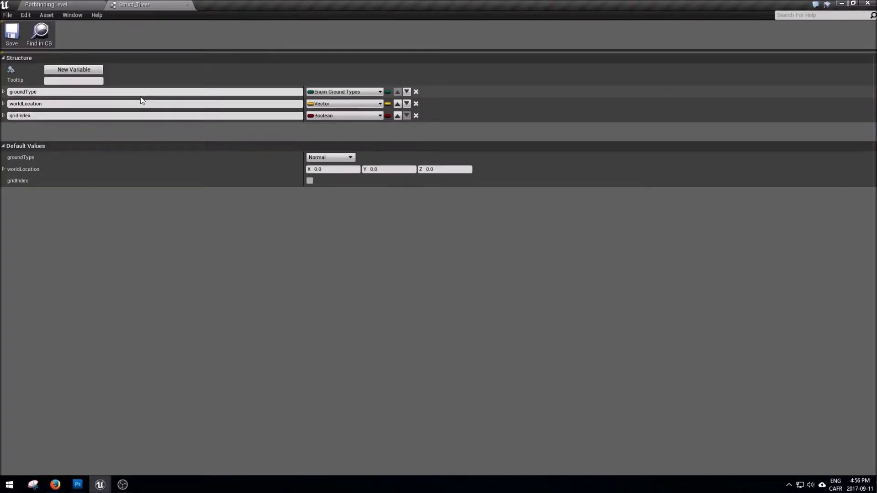
{"action": "left_click", "coordinate": [345, 116]}
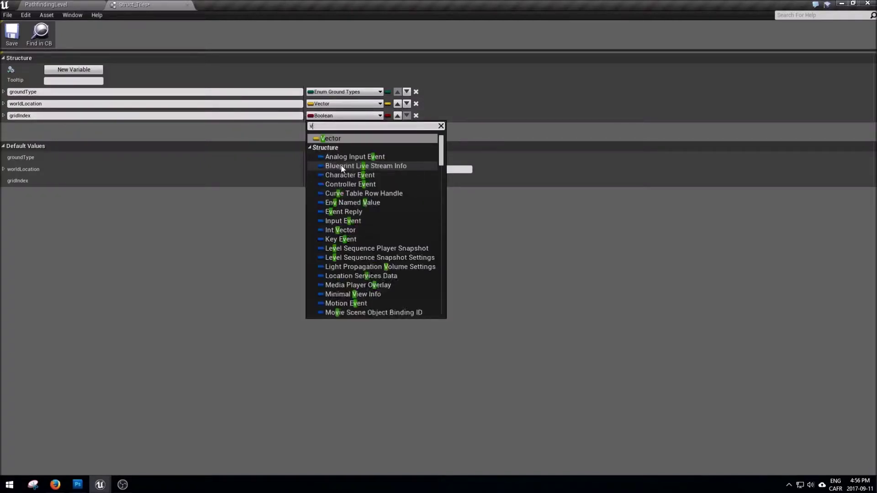
{"action": "type", "text": "vecto"}
{"action": "left_click", "coordinate": [340, 184]}
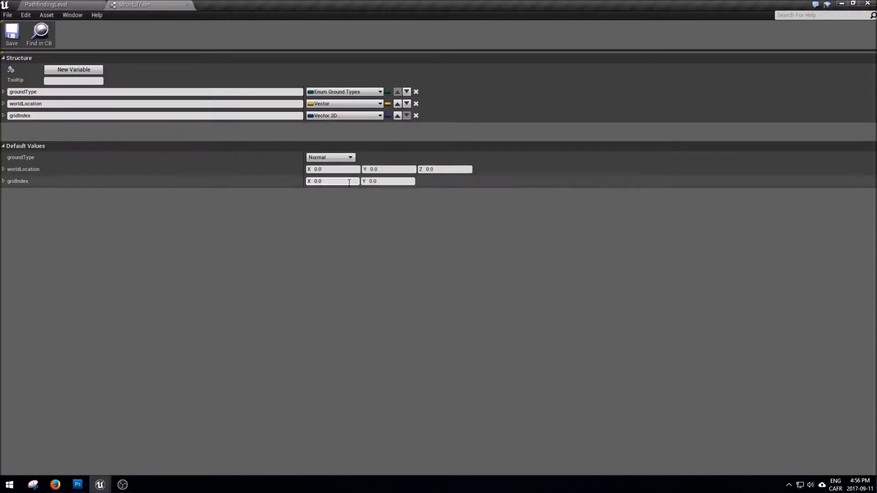
{"action": "key", "text": "ctrl+s"}
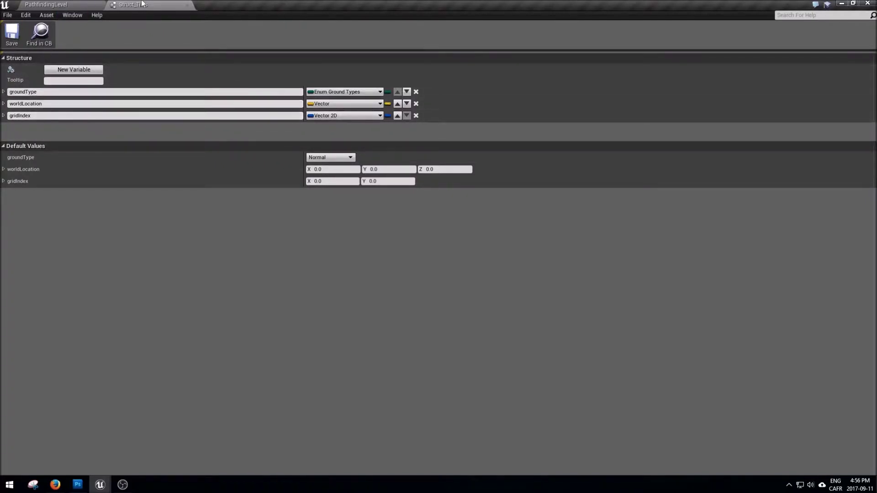
Step: Close the Struct_Tiles editor, open BP_Grid, and expand its Grid variables category
{"action": "left_click", "coordinate": [188, 4]}
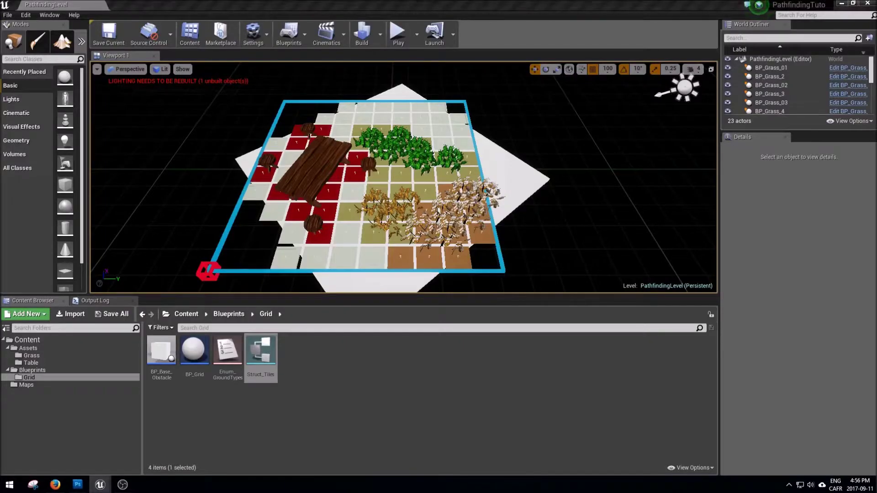
{"action": "left_click", "coordinate": [415, 429]}
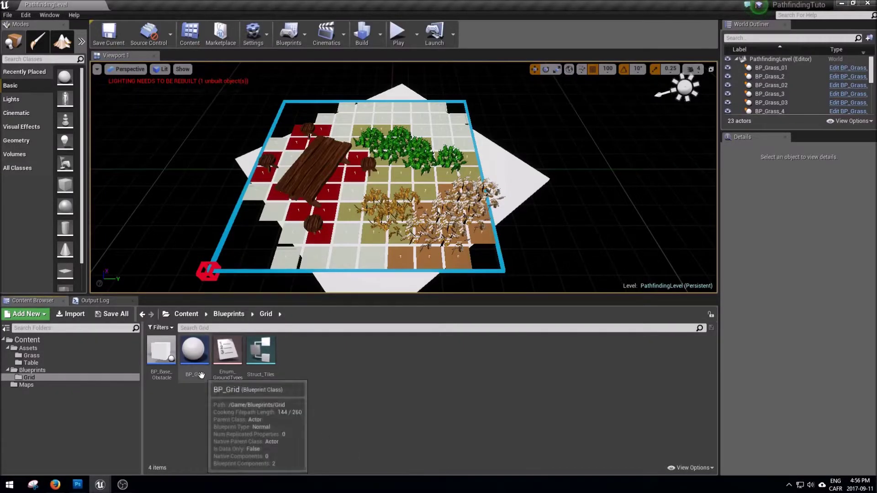
{"action": "double_click", "coordinate": [194, 351]}
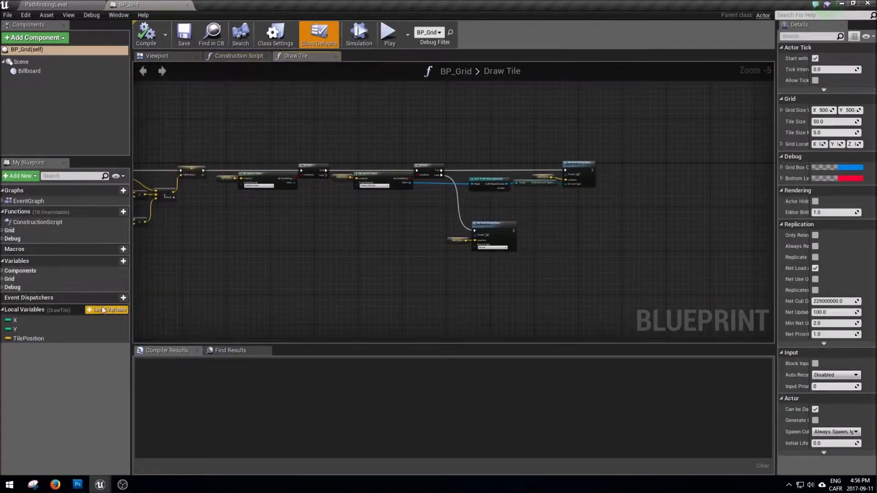
{"action": "double_click", "coordinate": [4, 279]}
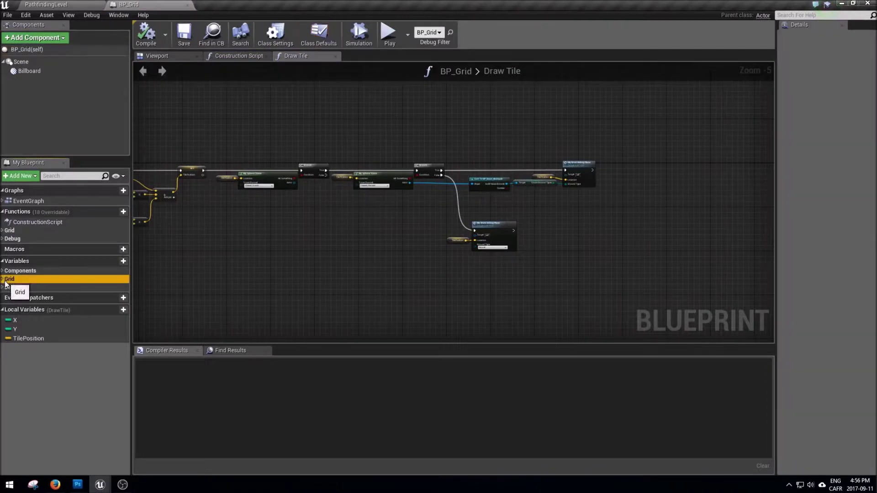
Step: Add a BP_Grid variable named struct_Tiles of type Struct Tiles and compile the Blueprint
{"action": "left_click", "coordinate": [2, 323]}
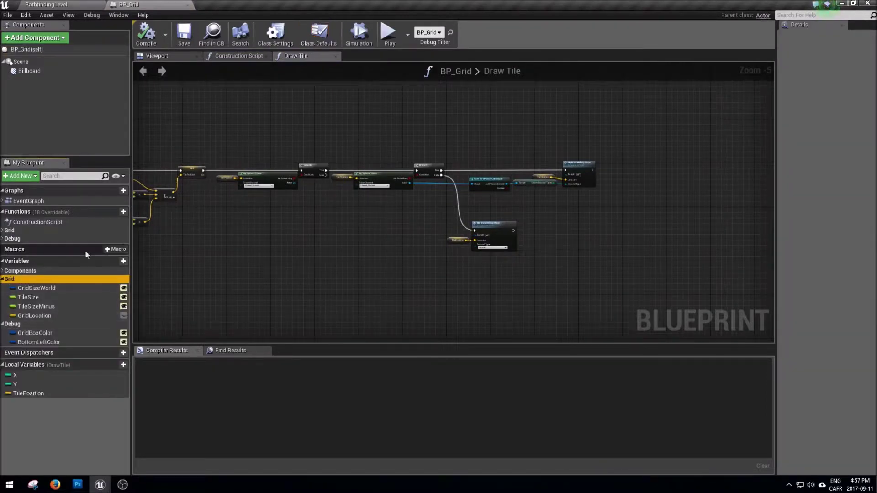
{"action": "left_click", "coordinate": [124, 263]}
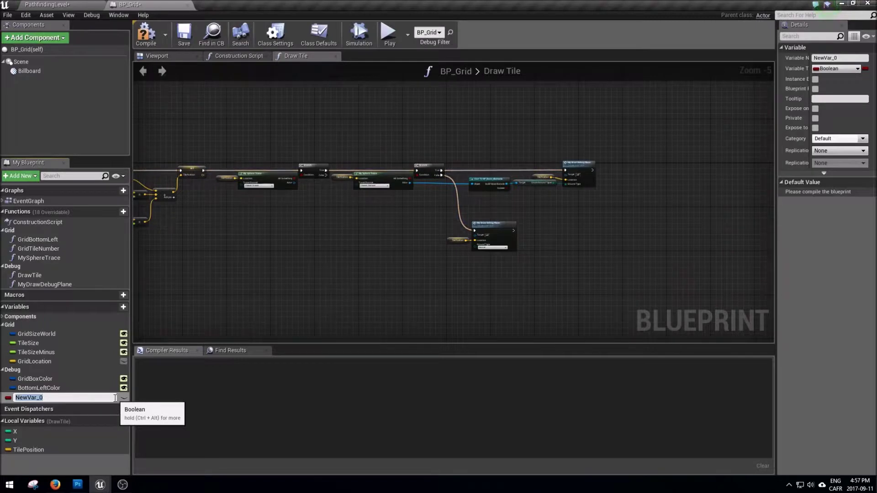
{"action": "type", "text": "s"}
{"action": "type", "text": "truct_Tiles"}
{"action": "key", "text": "Return"}
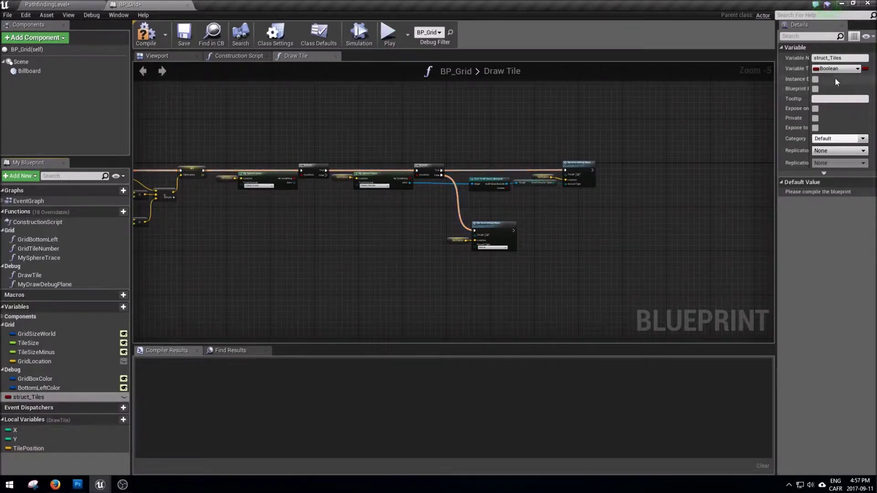
{"action": "left_click", "coordinate": [837, 69]}
{"action": "type", "text": "stu"}
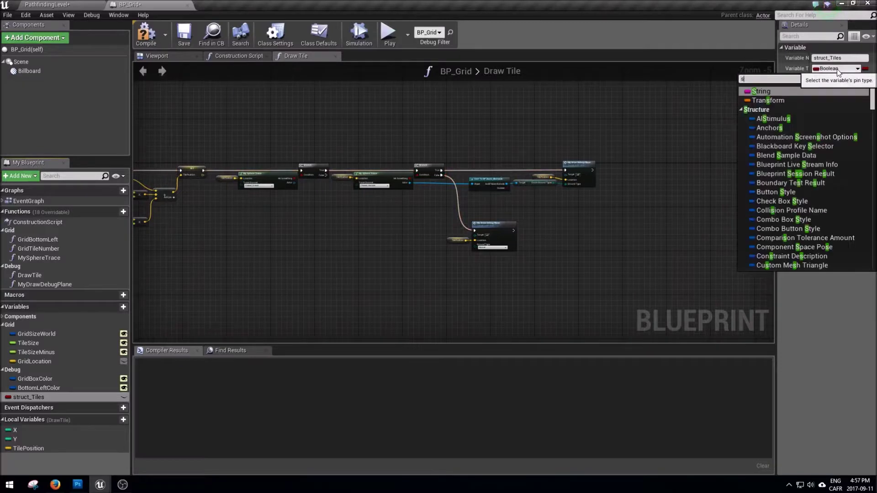
{"action": "key", "text": "BackSpace"}
{"action": "type", "text": "ruct"}
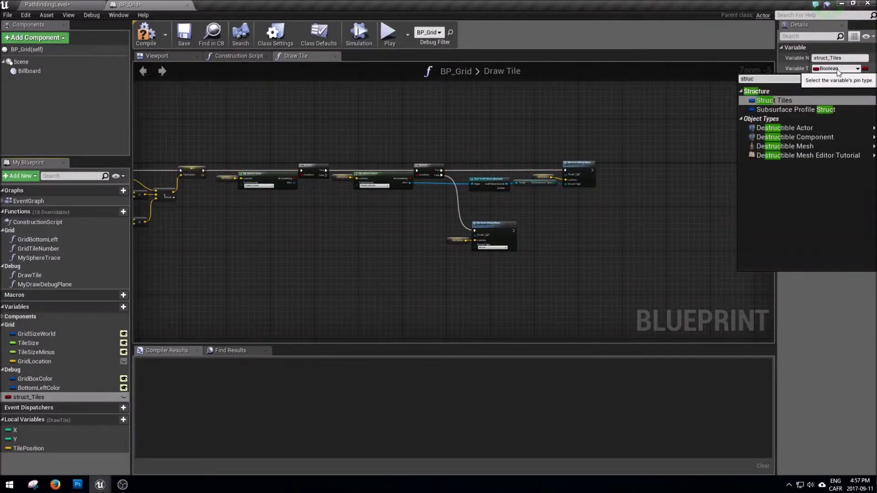
{"action": "key", "text": "Return"}
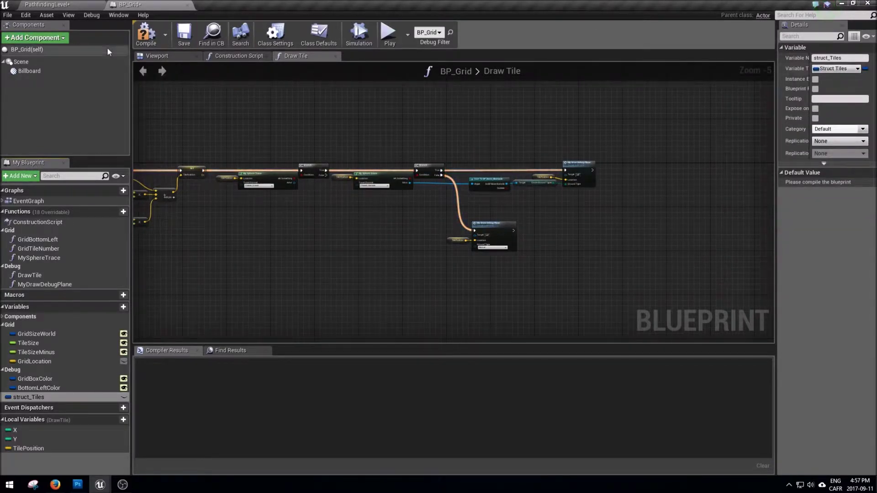
{"action": "left_click", "coordinate": [139, 46]}
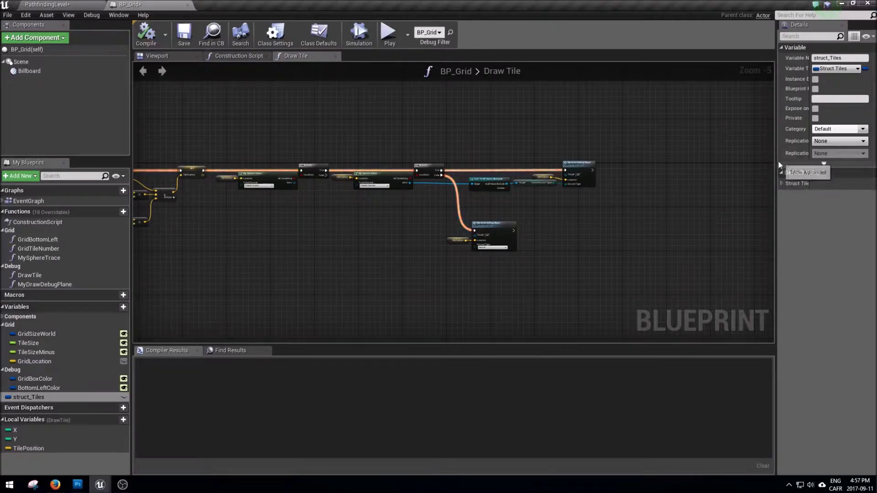
Step: Place a struct_Tiles getter, split it into Ground Type, World Location and Grid Index pins, then delete it
{"action": "left_click_drag", "start_coordinate": [776, 219], "coordinate": [713, 219]}
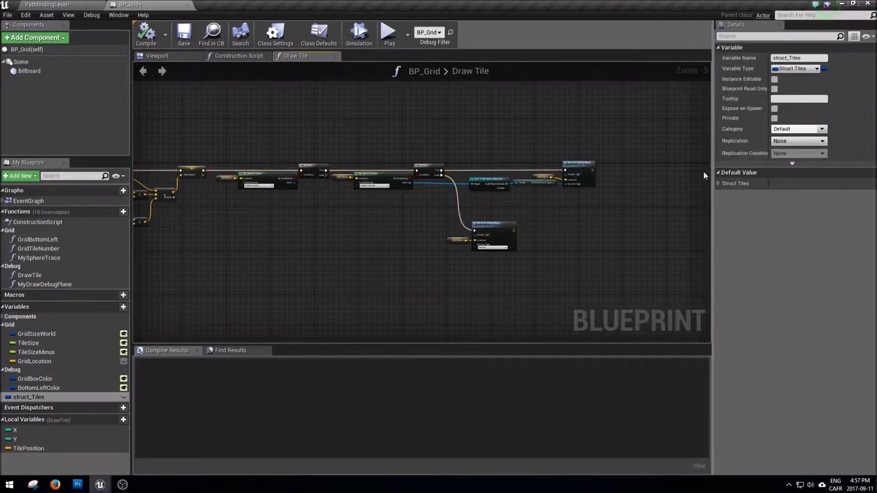
{"action": "left_click_drag", "start_coordinate": [46, 397], "coordinate": [313, 240]}
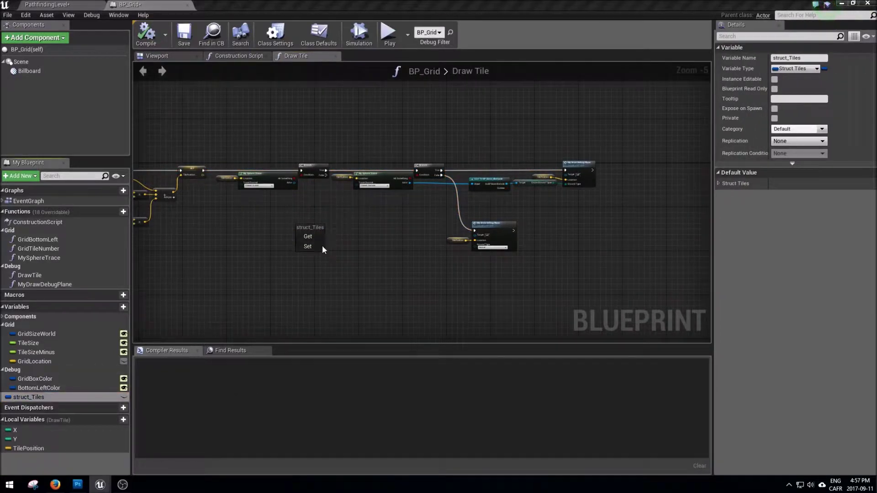
{"action": "scroll", "coordinate": [313, 240], "scroll_direction": "up", "scroll_amount": 5}
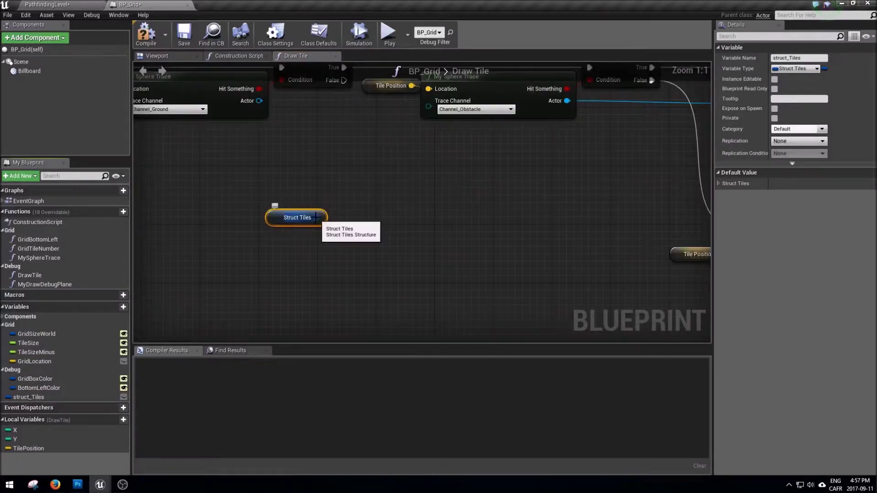
{"action": "right_click", "coordinate": [317, 218]}
{"action": "left_click", "coordinate": [345, 250]}
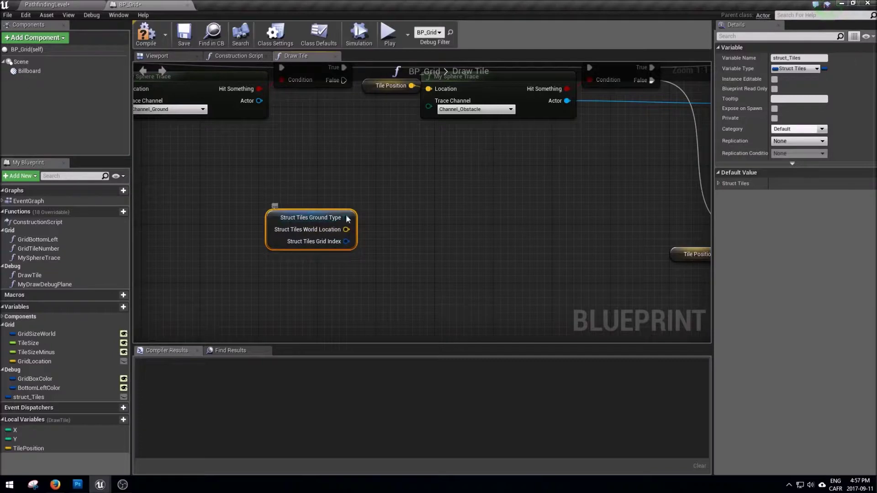
{"action": "left_click", "coordinate": [413, 304]}
{"action": "left_click", "coordinate": [315, 236]}
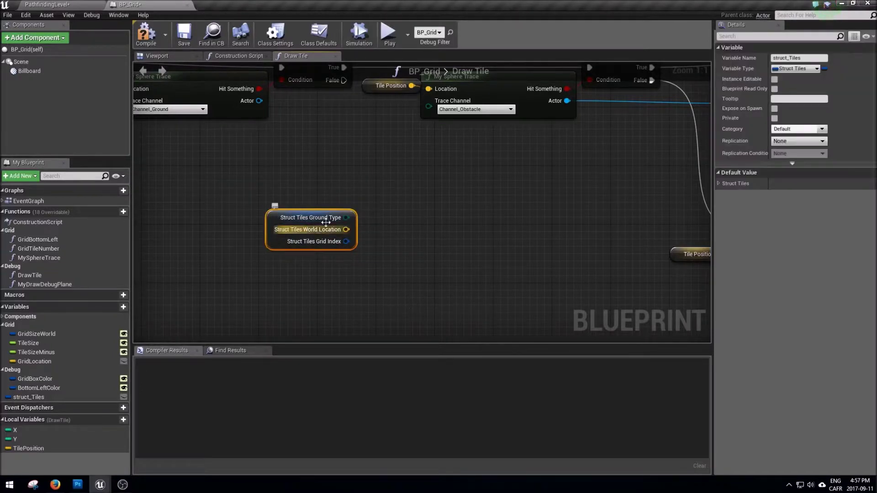
{"action": "key", "text": "Delete"}
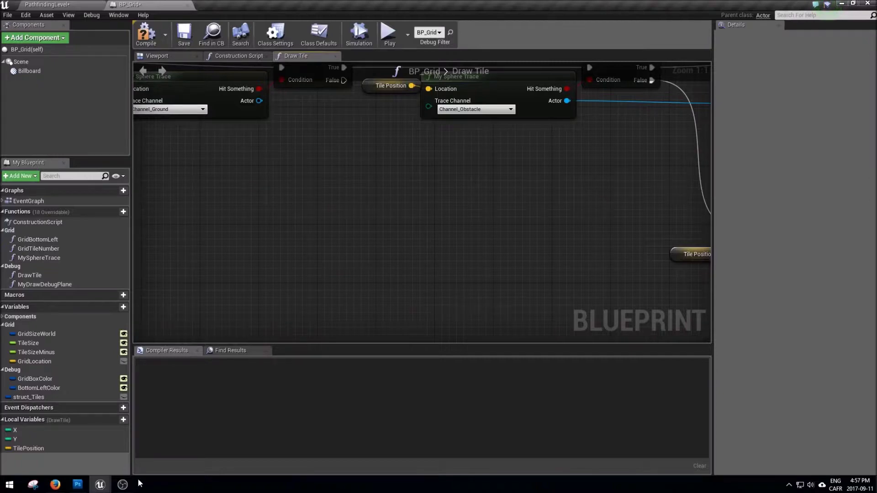
Step: Pan the Draw Tile graph to review the full node chain, then return to PathfindingLevel
{"action": "scroll", "coordinate": [267, 253], "scroll_direction": "down", "scroll_amount": 3}
{"action": "scroll", "coordinate": [267, 253], "scroll_direction": "down", "scroll_amount": 4}
{"action": "right_click_drag", "start_coordinate": [267, 253], "coordinate": [374, 236]}
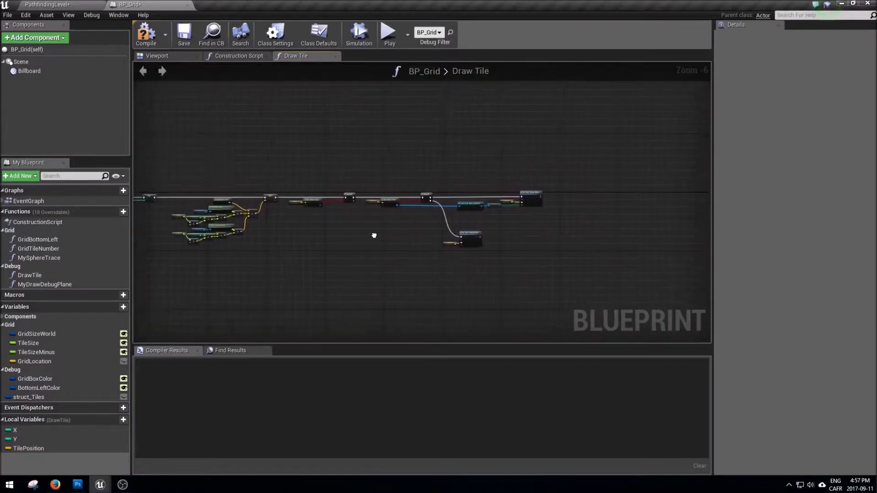
{"action": "scroll", "coordinate": [369, 237], "scroll_direction": "up", "scroll_amount": 1}
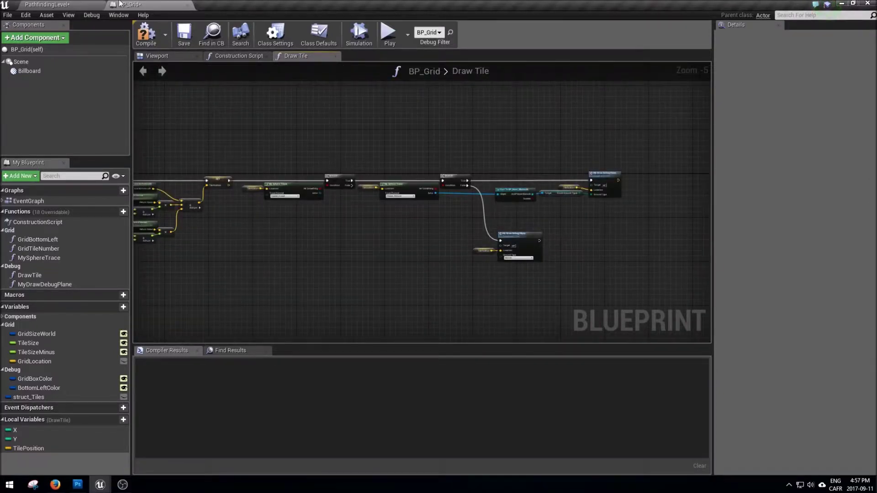
{"action": "left_click", "coordinate": [76, 4]}
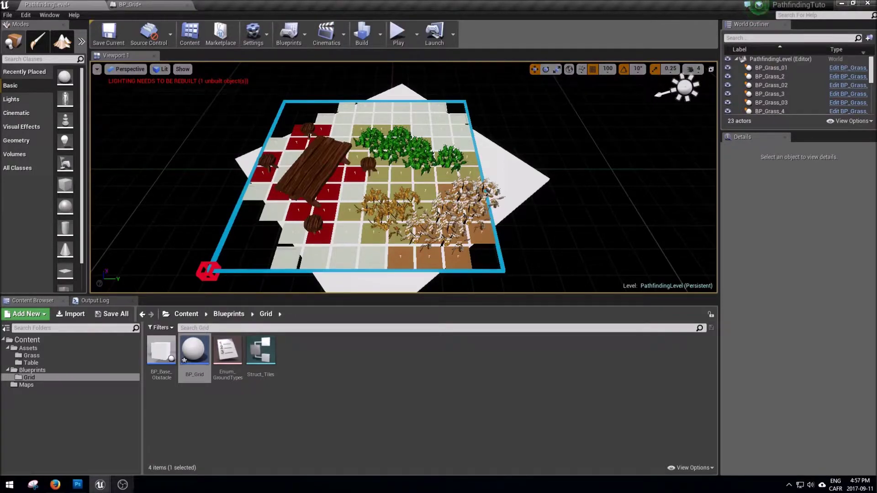
Step: In Photoshop, reveal the tile key list layer and circle the {0,0} key in blue
{"action": "left_click", "coordinate": [79, 487]}
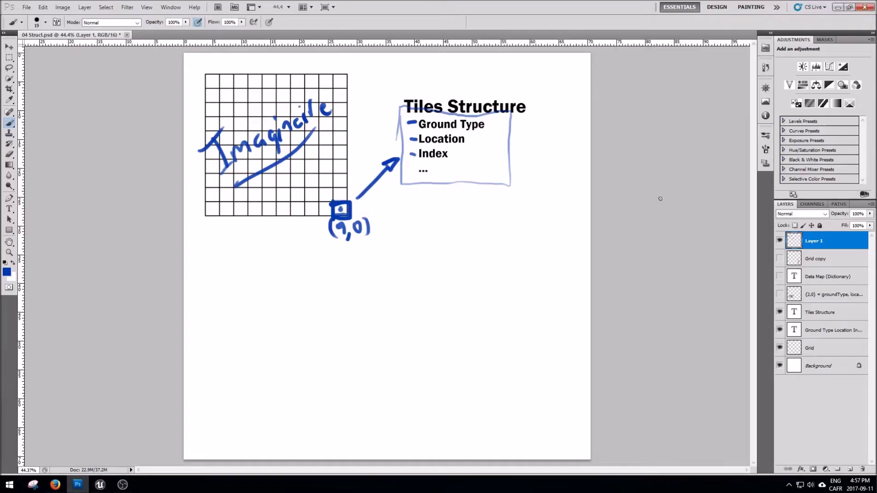
{"action": "left_click", "coordinate": [821, 418]}
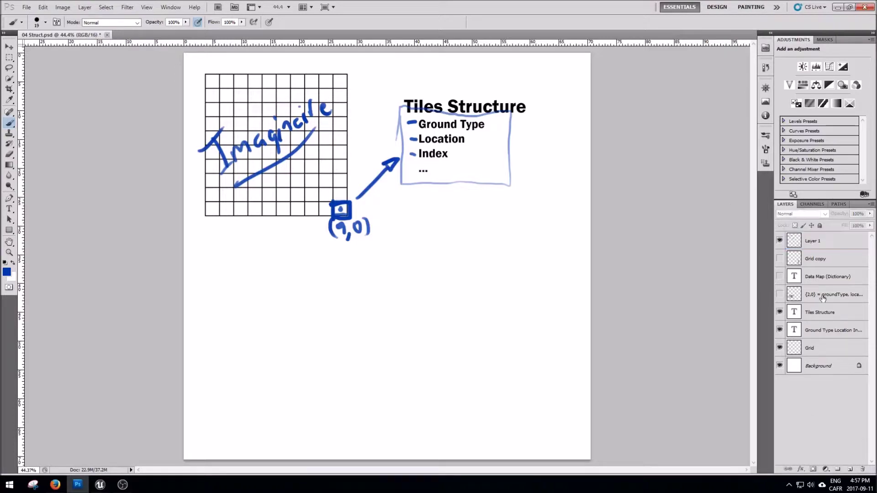
{"action": "left_click", "coordinate": [779, 294]}
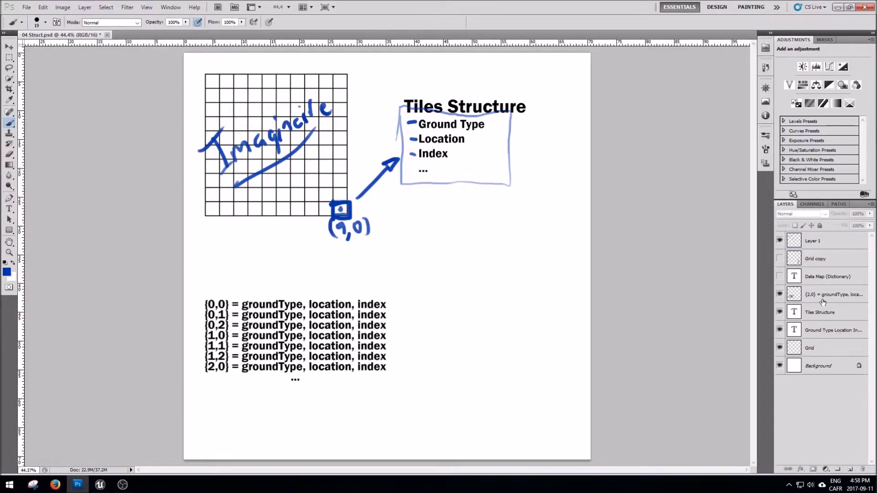
{"action": "left_click", "coordinate": [822, 302]}
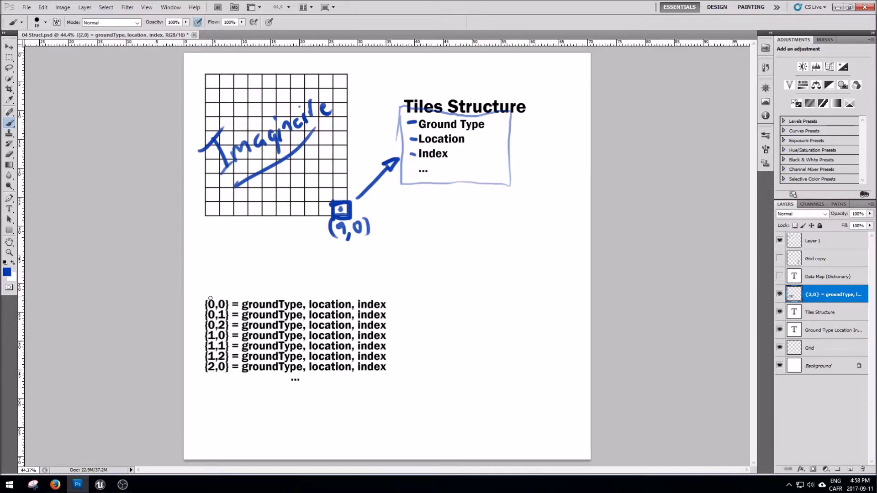
{"action": "left_click_drag", "start_coordinate": [232, 302], "coordinate": [241, 296]}
Step: Write (9,0) by the heading and below {2,0}, reveal the Data Map (Dictionary) title, return to Unreal
{"action": "left_click_drag", "start_coordinate": [378, 95], "coordinate": [379, 116]}
{"action": "mouse_move", "coordinate": [388, 95]}
{"action": "left_mouse_down"}
{"action": "mouse_move", "coordinate": [393, 116]}
{"action": "mouse_move", "coordinate": [365, 118]}
{"action": "left_mouse_up"}
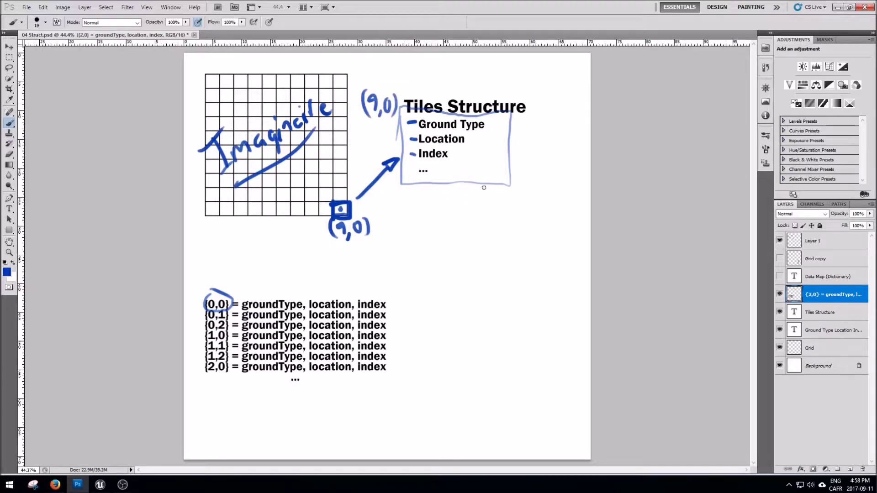
{"action": "left_click_drag", "start_coordinate": [213, 379], "coordinate": [207, 395]}
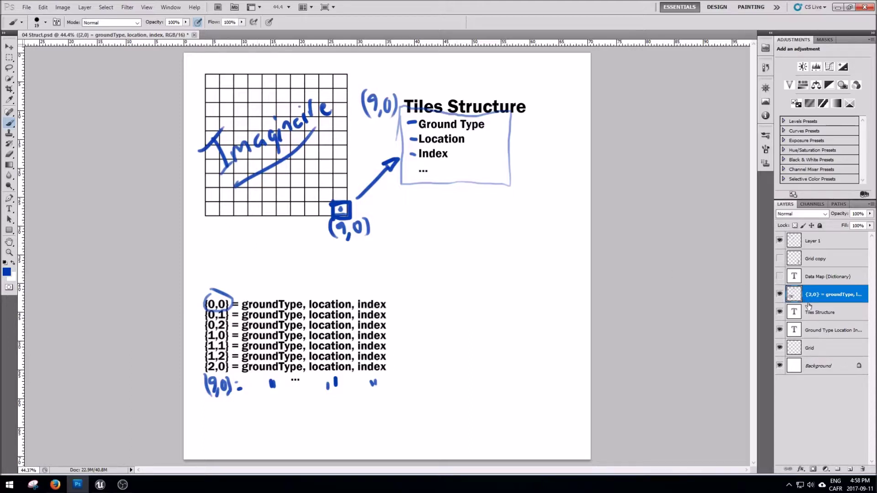
{"action": "left_click", "coordinate": [779, 277]}
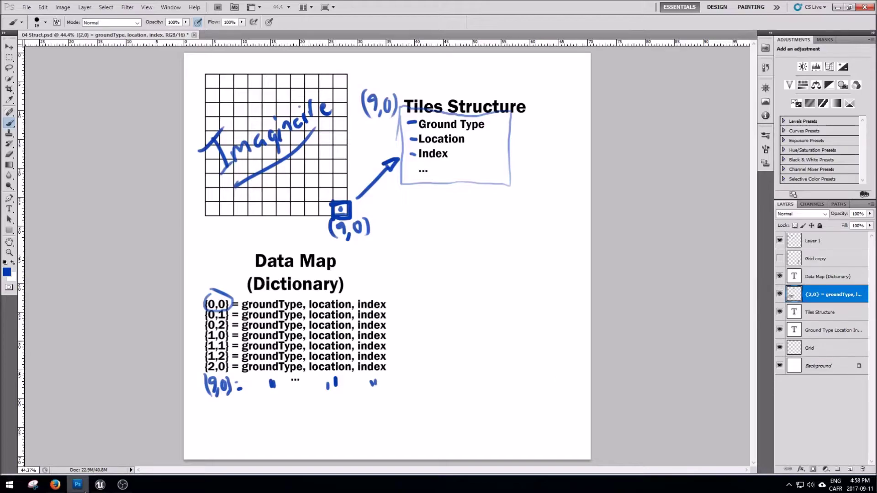
{"action": "left_click", "coordinate": [100, 484]}
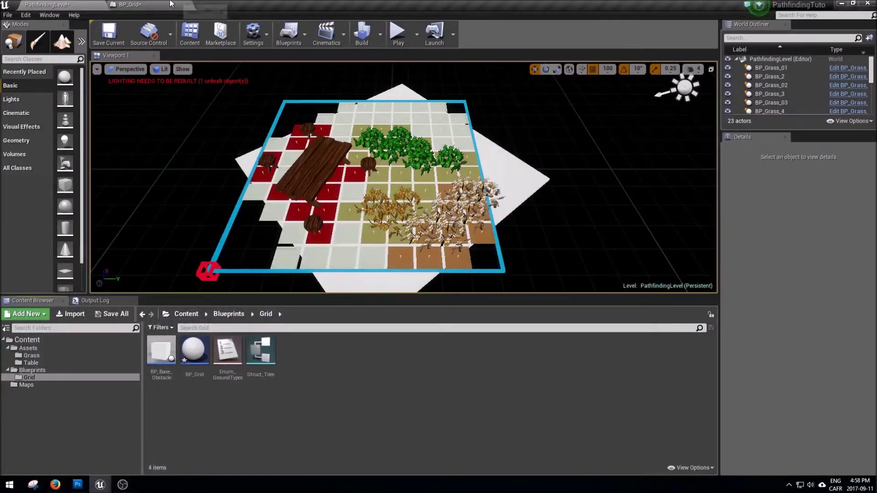
Step: Reopen BP_Grid and change struct_Tiles' container type to Map (Dictionary)
{"action": "double_click", "coordinate": [194, 350]}
{"action": "left_click", "coordinate": [46, 397]}
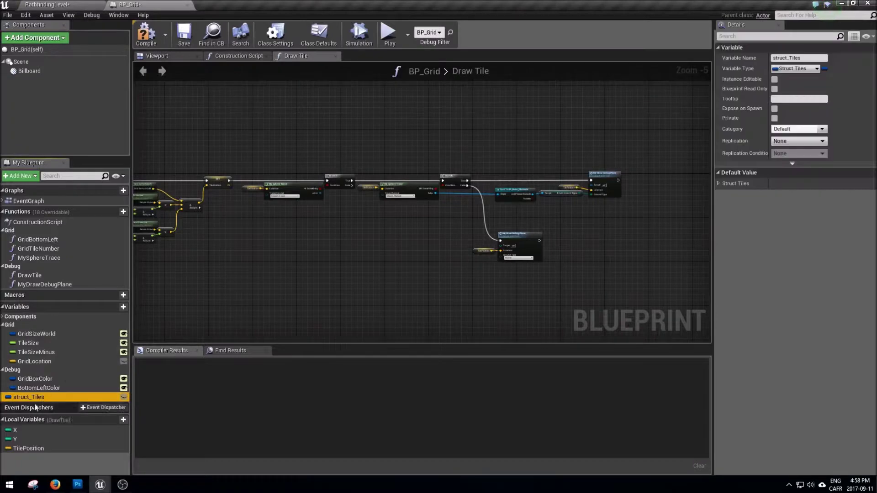
{"action": "left_click", "coordinate": [823, 69]}
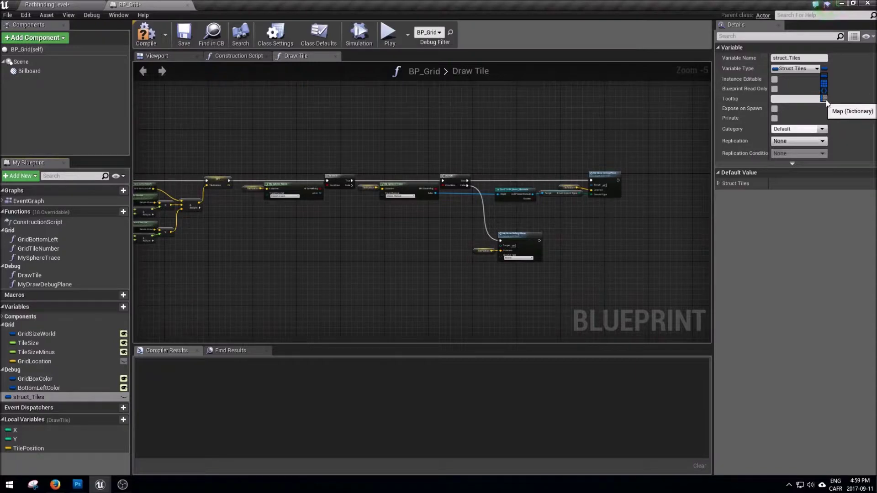
{"action": "left_click", "coordinate": [824, 98]}
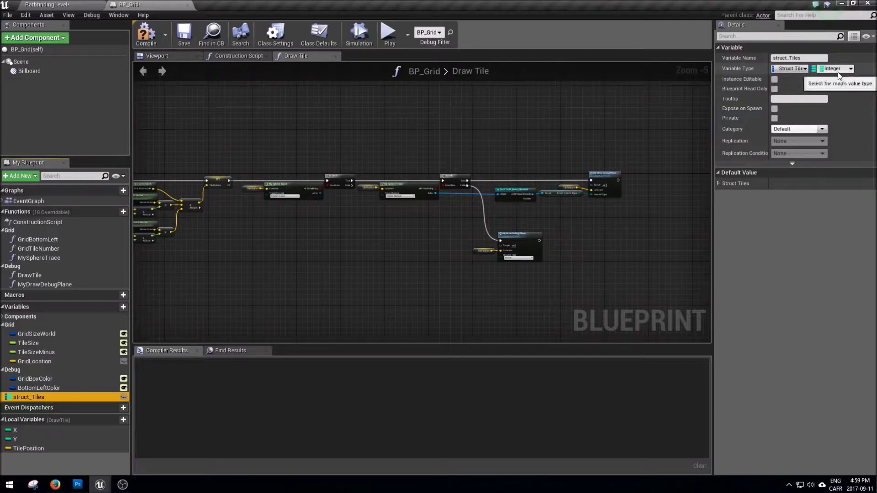
Step: Set the map's value type to Struct Tiles and its key type to Vector 2D
{"action": "left_click", "coordinate": [831, 73]}
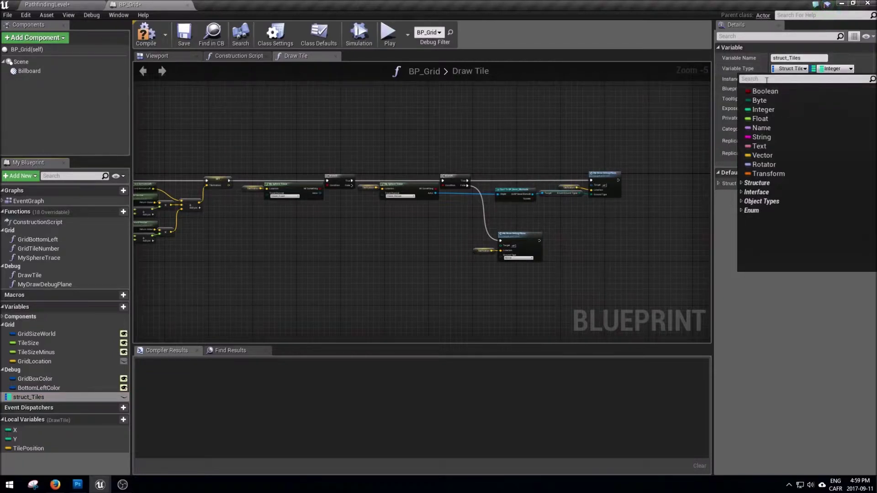
{"action": "type", "text": "str"}
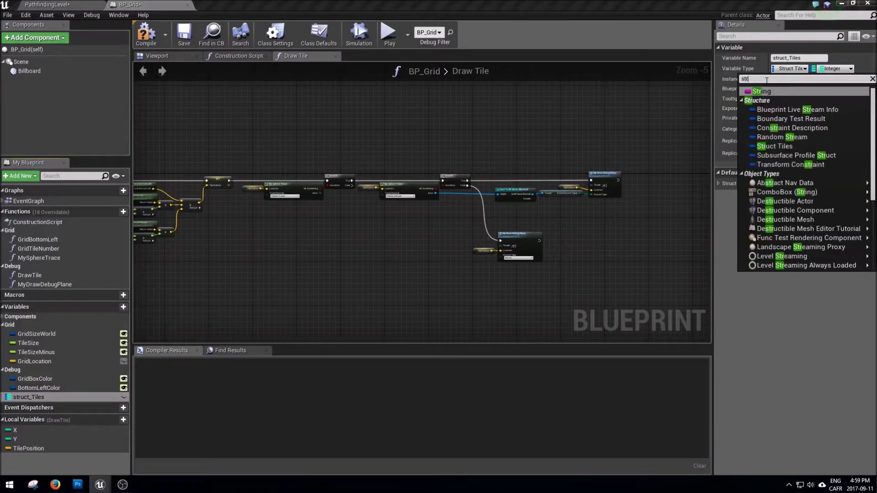
{"action": "type", "text": "uct"}
{"action": "key", "text": "Return"}
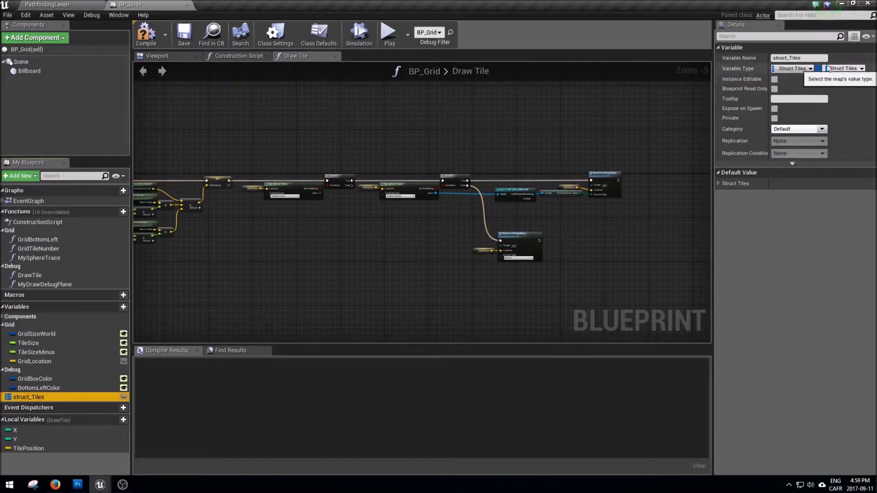
{"action": "left_click", "coordinate": [795, 69]}
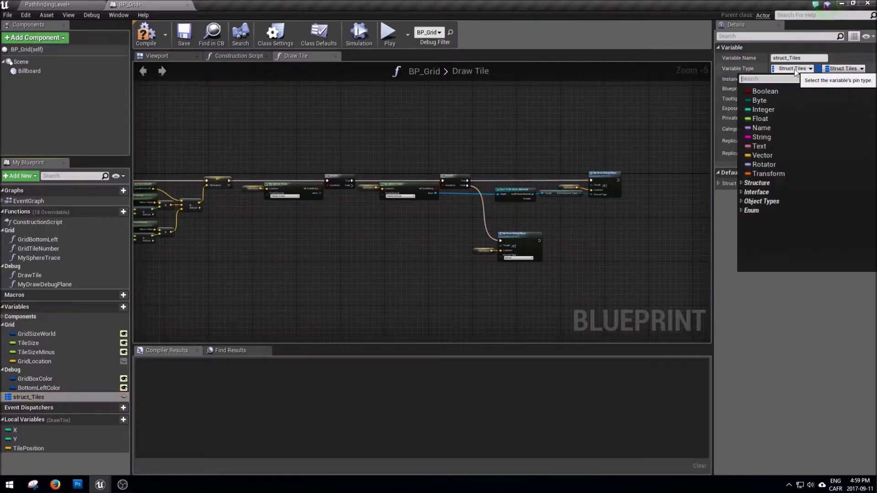
{"action": "type", "text": "vec"}
{"action": "key", "text": "Down"}
{"action": "key", "text": "Down"}
{"action": "key", "text": "Down"}
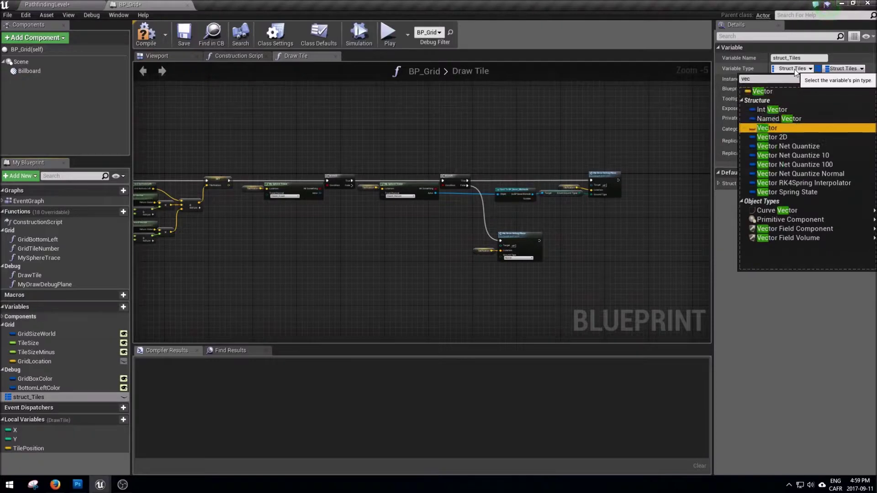
{"action": "key", "text": "Down"}
{"action": "key", "text": "Return"}
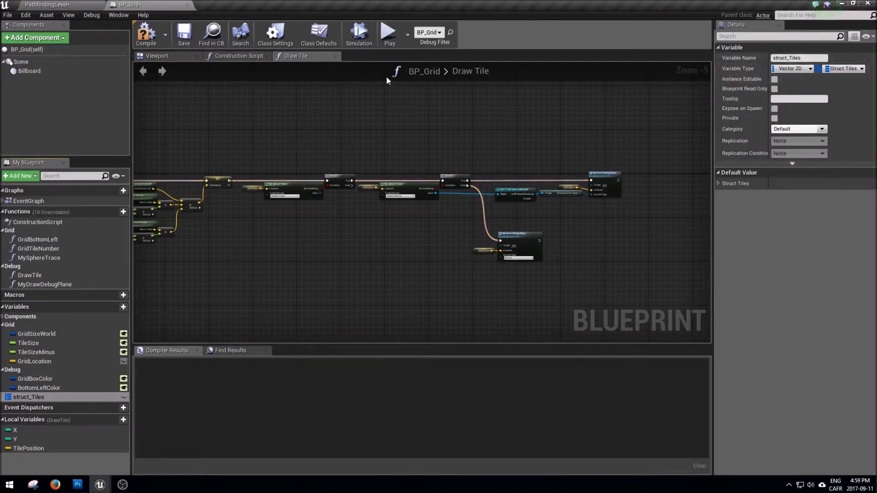
{"action": "left_click_drag", "start_coordinate": [27, 397], "coordinate": [291, 260]}
{"action": "left_click", "coordinate": [296, 276]}
{"action": "scroll", "coordinate": [293, 272], "scroll_direction": "up", "scroll_amount": 5}
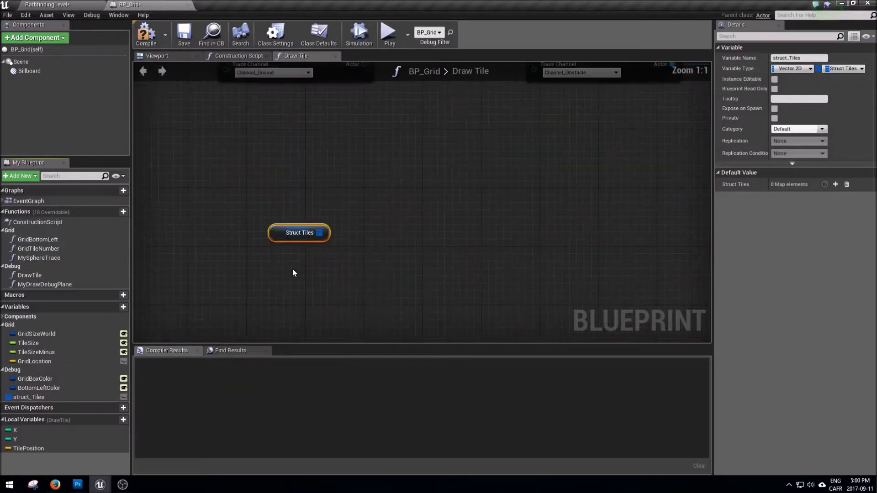
{"action": "left_click_drag", "start_coordinate": [320, 232], "coordinate": [333, 231]}
{"action": "type", "text": "fin"}
{"action": "key", "text": "Return"}
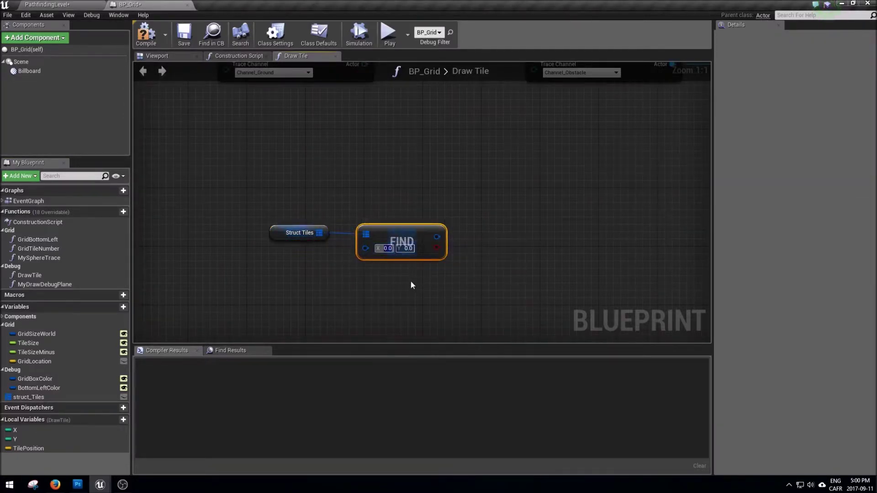
{"action": "key", "text": "Tab"}
{"action": "type", "text": "9"}
{"action": "right_click", "coordinate": [437, 237]}
{"action": "left_click", "coordinate": [472, 272]}
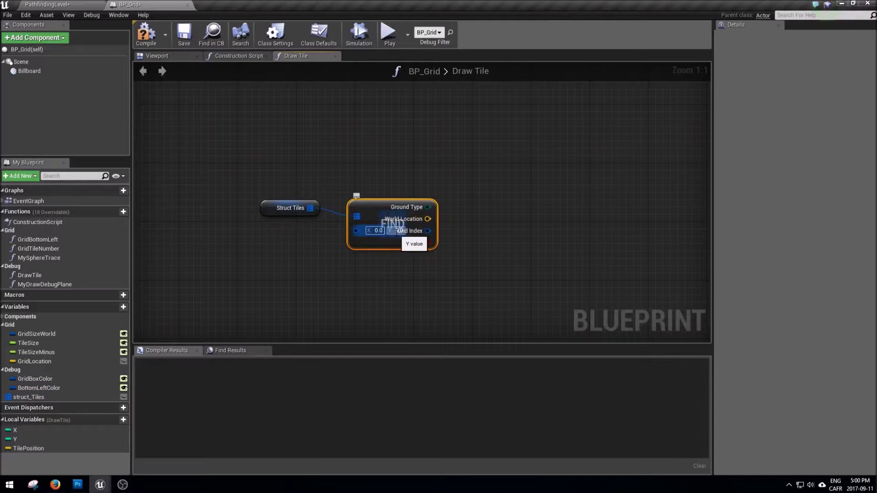
{"action": "left_click_drag", "start_coordinate": [396, 231], "coordinate": [470, 243]}
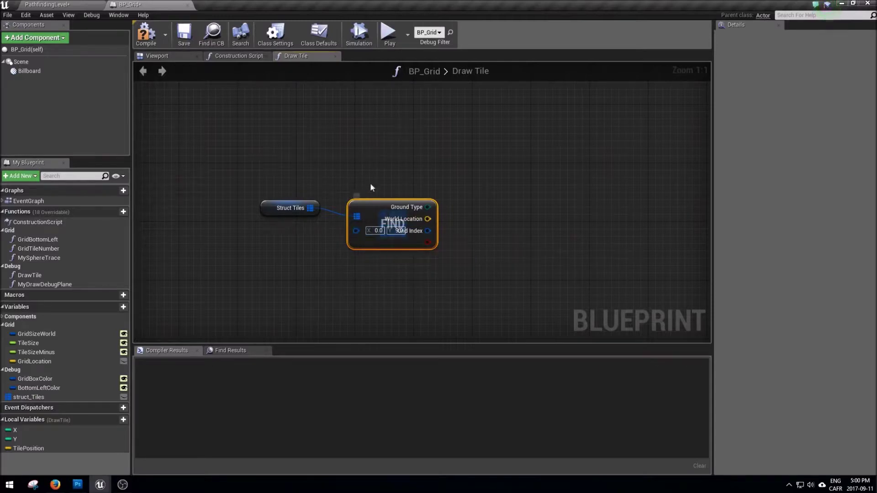
{"action": "right_click_drag", "start_coordinate": [371, 187], "coordinate": [371, 94]}
{"action": "scroll", "coordinate": [323, 189], "scroll_direction": "down", "scroll_amount": 2}
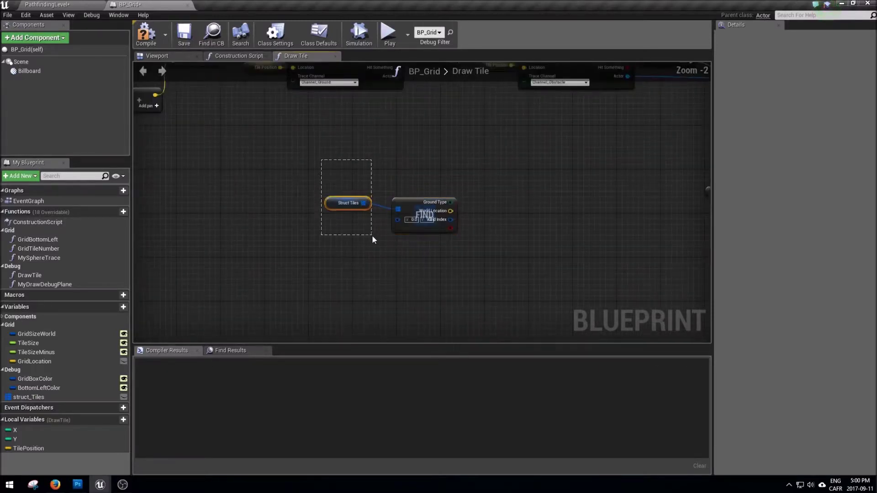
{"action": "left_click_drag", "start_coordinate": [323, 157], "coordinate": [372, 234]}
{"action": "left_click_drag", "start_coordinate": [328, 267], "coordinate": [462, 207]}
{"action": "scroll", "coordinate": [492, 220], "scroll_direction": "down", "scroll_amount": 1}
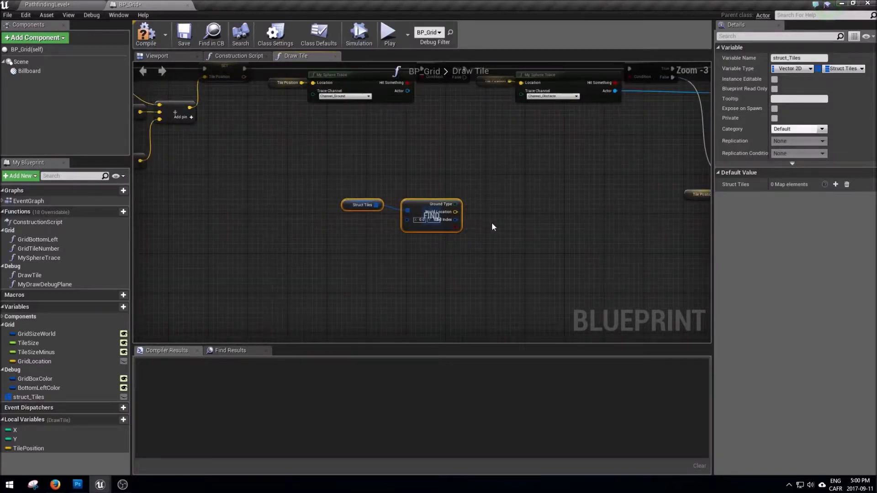
{"action": "scroll", "coordinate": [371, 181], "scroll_direction": "down", "scroll_amount": 2}
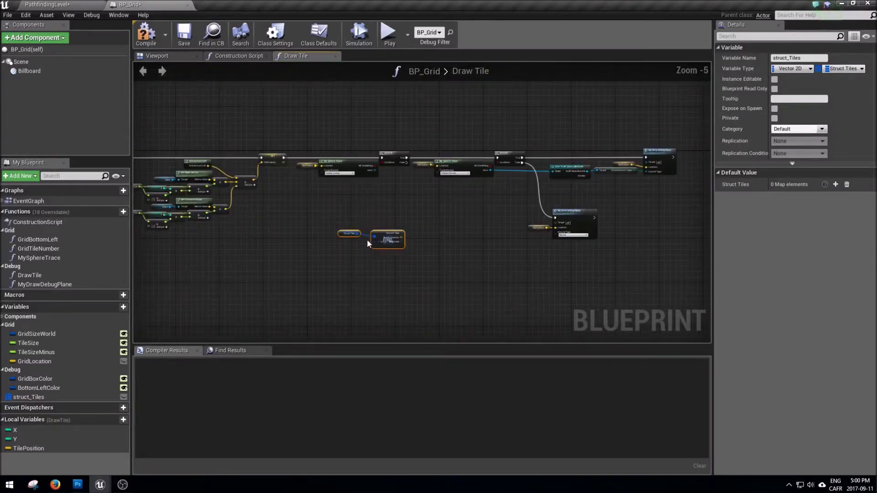
{"action": "key", "text": "Delete"}
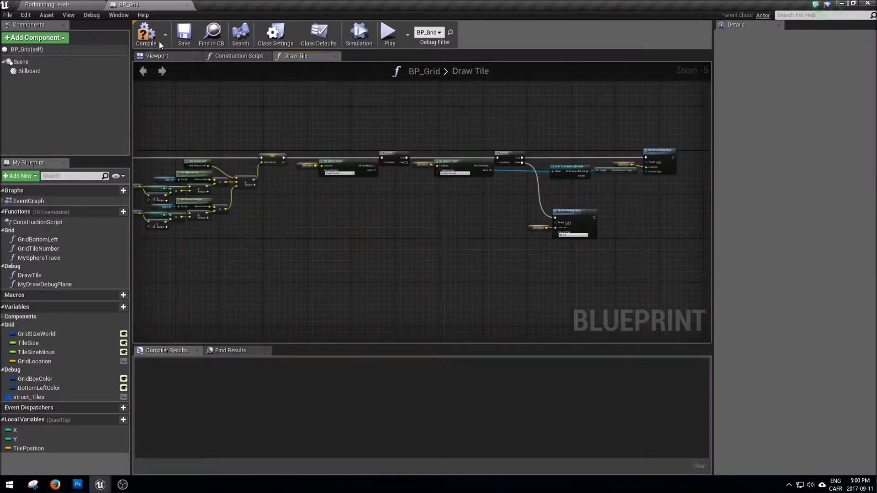
{"action": "left_click", "coordinate": [182, 44]}
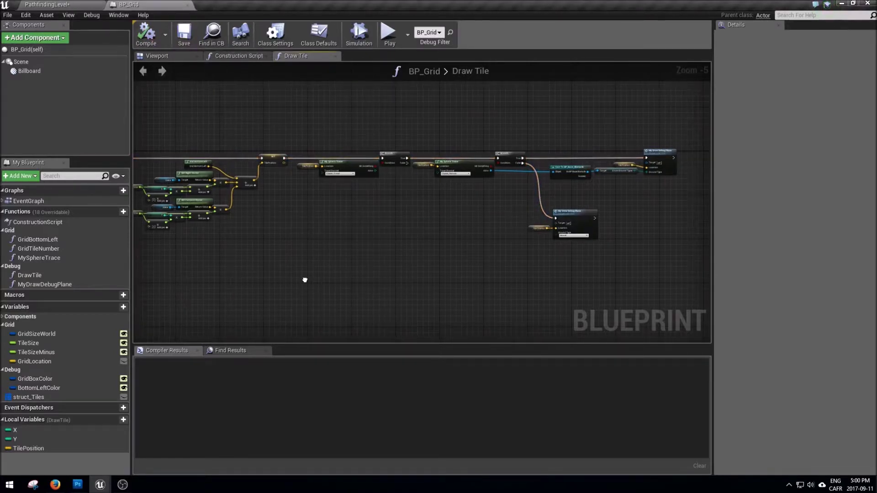
Step: Pan across the Draw Tile graph to show its whole node chain
{"action": "scroll", "coordinate": [305, 280], "scroll_direction": "down", "scroll_amount": 1}
{"action": "right_click_drag", "start_coordinate": [305, 279], "coordinate": [355, 287]}
{"action": "left_click", "coordinate": [411, 201]}
{"action": "right_click_drag", "start_coordinate": [493, 212], "coordinate": [437, 208]}
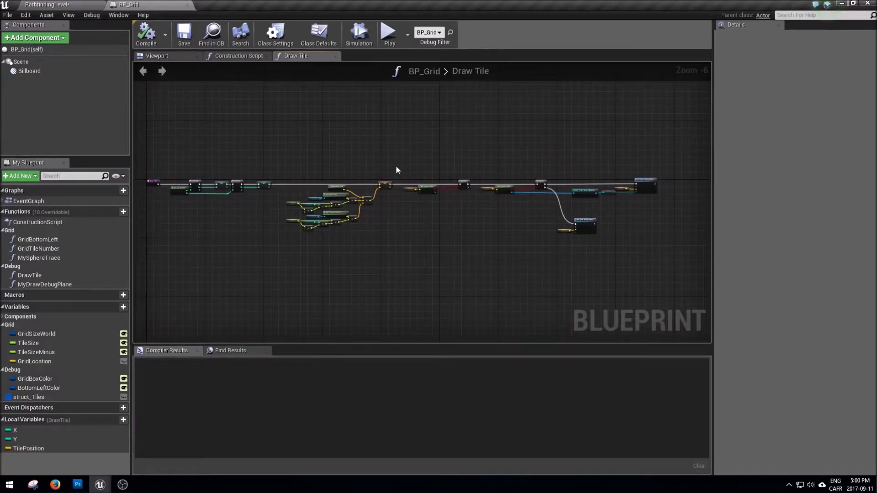
Step: Duplicate the DrawTile function and name the copy GenerateMapDataFromWorld
{"action": "left_click", "coordinate": [29, 275]}
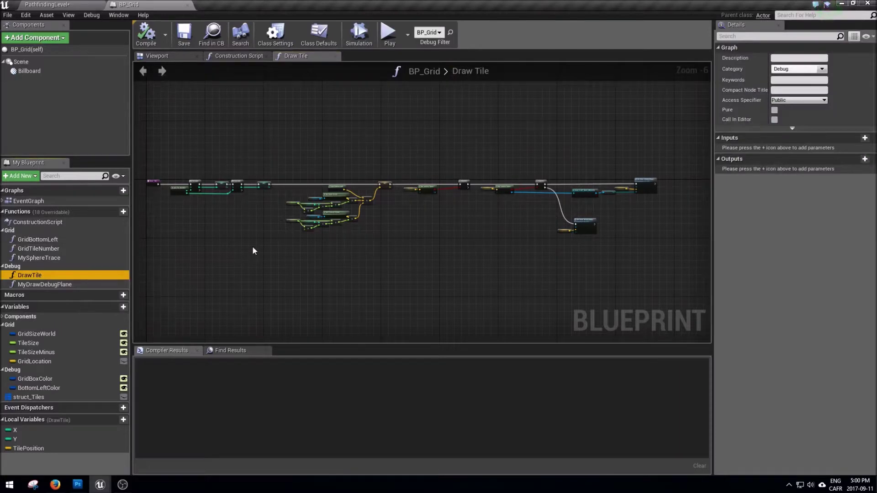
{"action": "key", "text": "ctrl+w"}
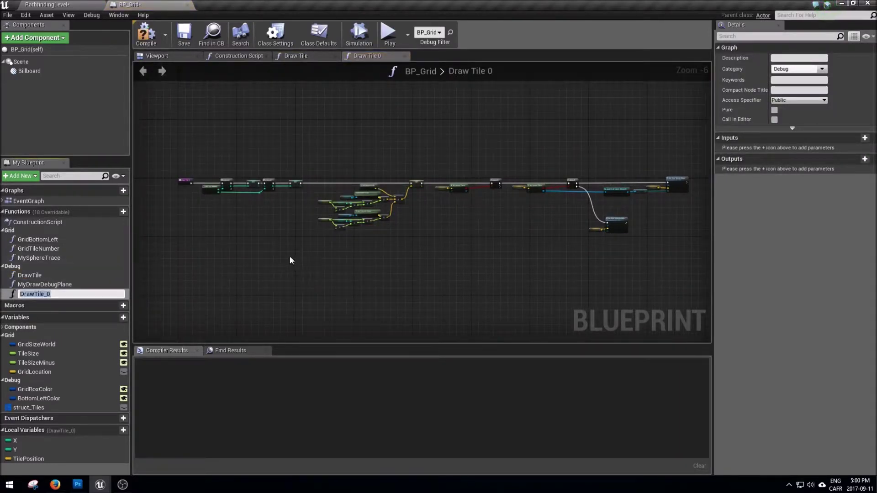
{"action": "type", "text": "GenerateMapDataFromW"}
{"action": "type", "text": "orld"}
{"action": "key", "text": "Return"}
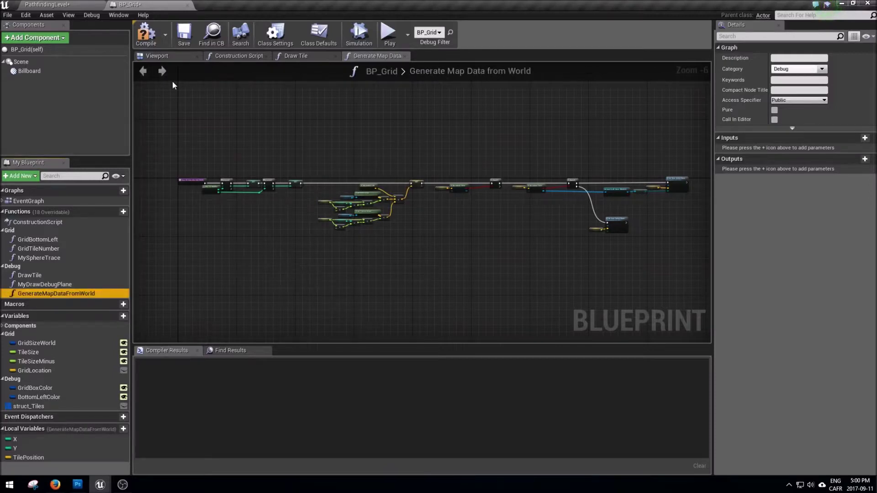
Step: Check the blueprint's 3D preview, then switch to the PathfindingLevel level editor
{"action": "left_click", "coordinate": [176, 54]}
{"action": "left_click", "coordinate": [374, 55]}
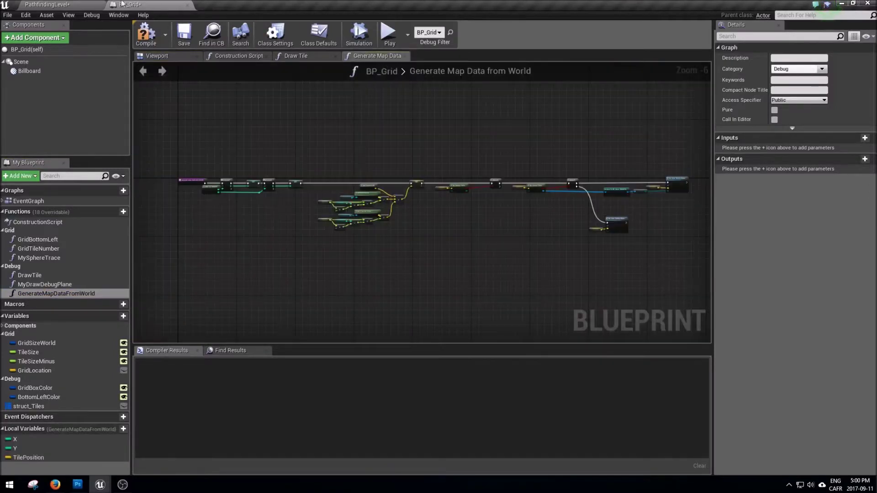
{"action": "left_click", "coordinate": [50, 4]}
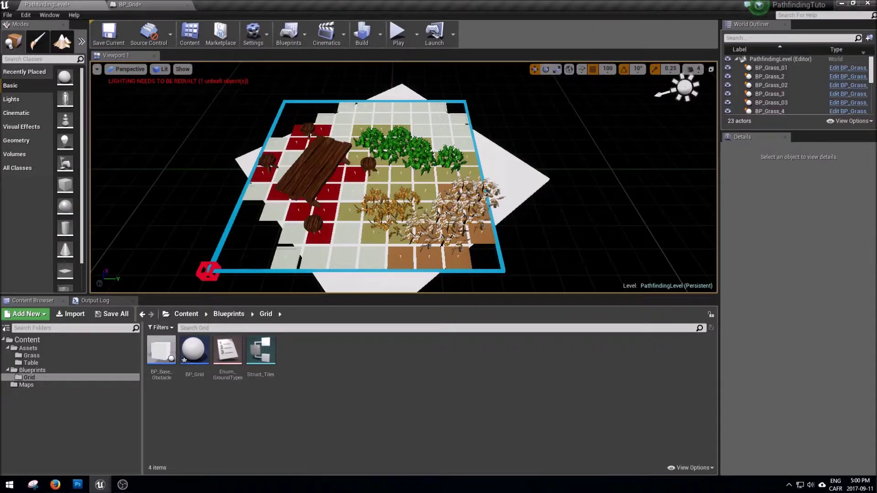
Step: File GenerateMapDataFromWorld under the Grid category and save BP_Grid
{"action": "left_click", "coordinate": [130, 5]}
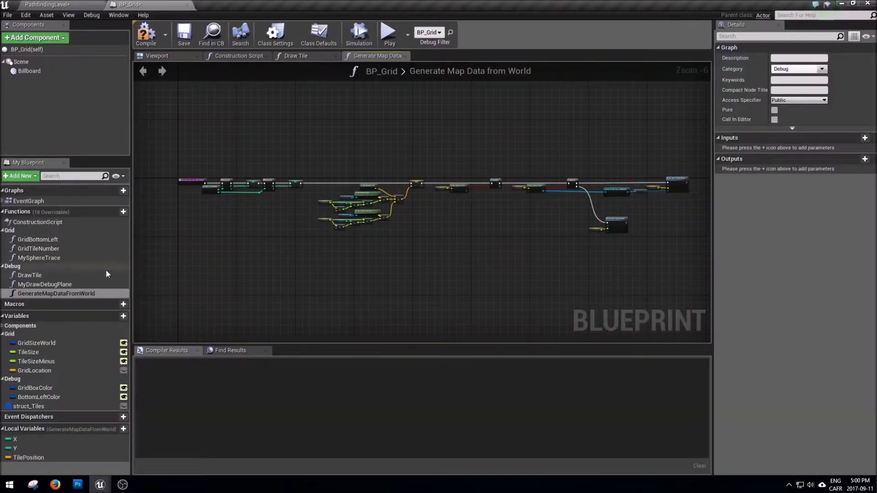
{"action": "left_click", "coordinate": [57, 294]}
{"action": "left_click", "coordinate": [91, 291]}
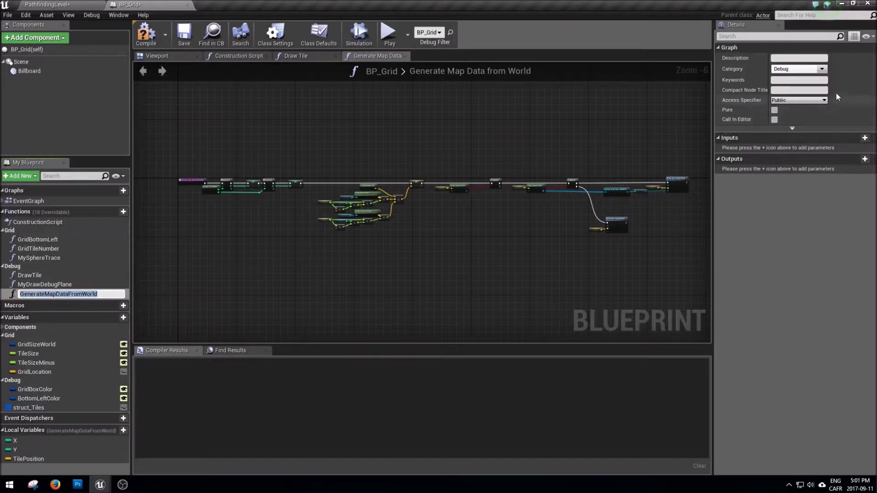
{"action": "key", "text": "Escape"}
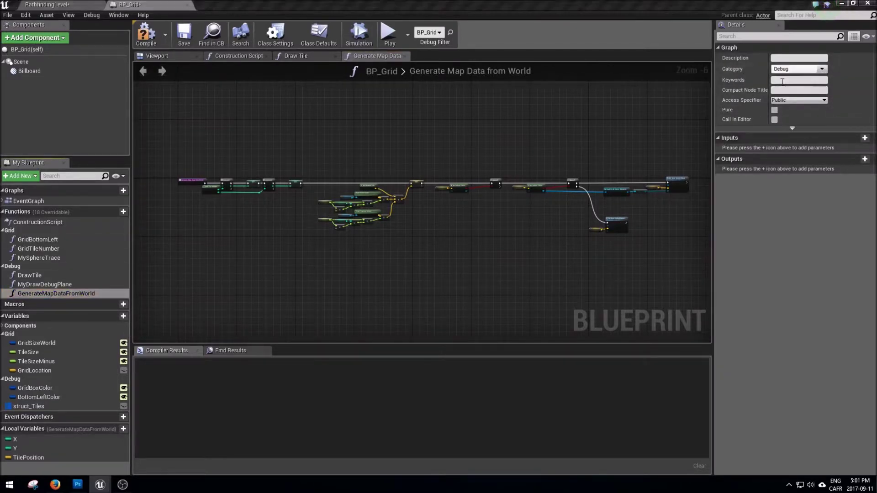
{"action": "left_click", "coordinate": [184, 34]}
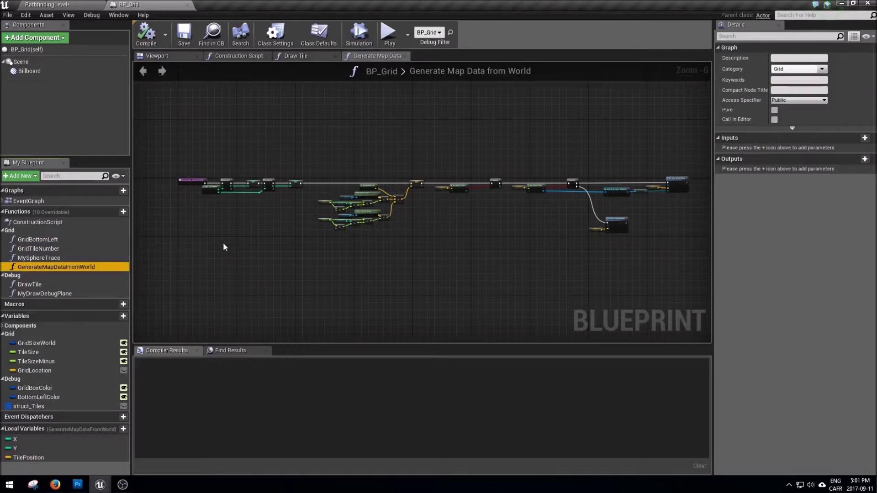
Step: Delete the lower My Draw Debug Plane node on the False branch
{"action": "scroll", "coordinate": [221, 219], "scroll_direction": "up", "scroll_amount": 4}
{"action": "right_click_drag", "start_coordinate": [420, 165], "coordinate": [184, 163]}
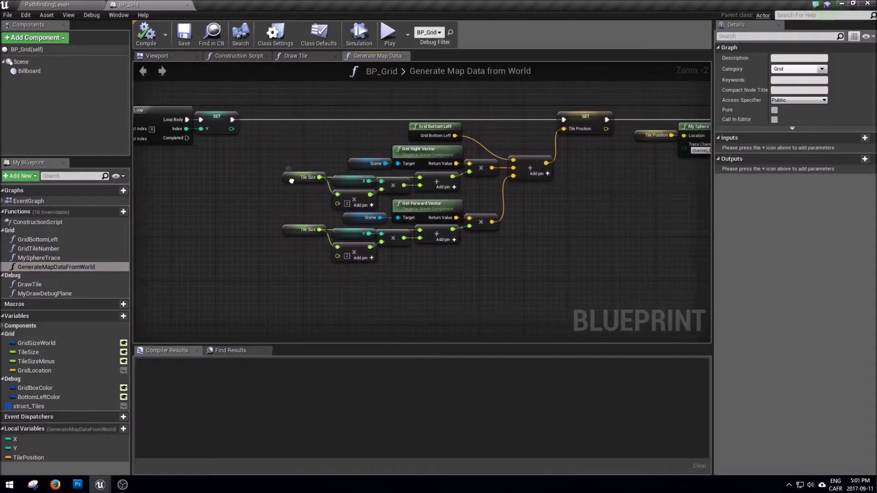
{"action": "right_click_drag", "start_coordinate": [461, 149], "coordinate": [377, 148]}
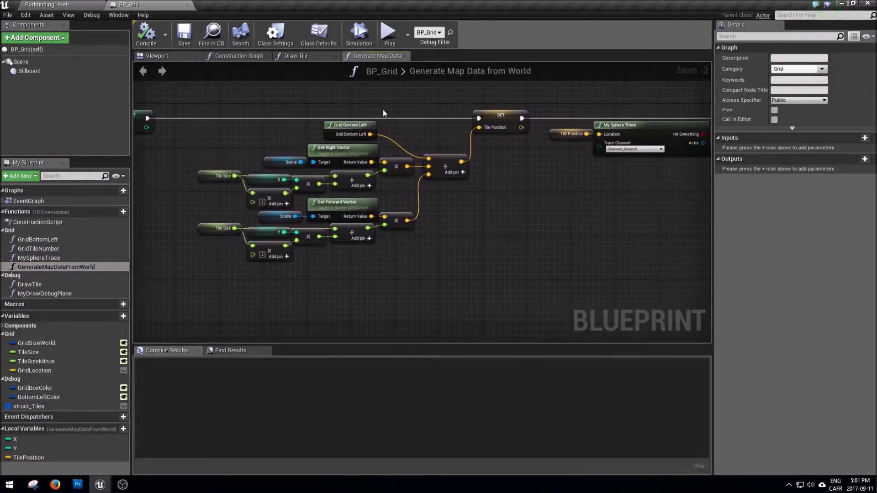
{"action": "right_click_drag", "start_coordinate": [524, 142], "coordinate": [212, 98]}
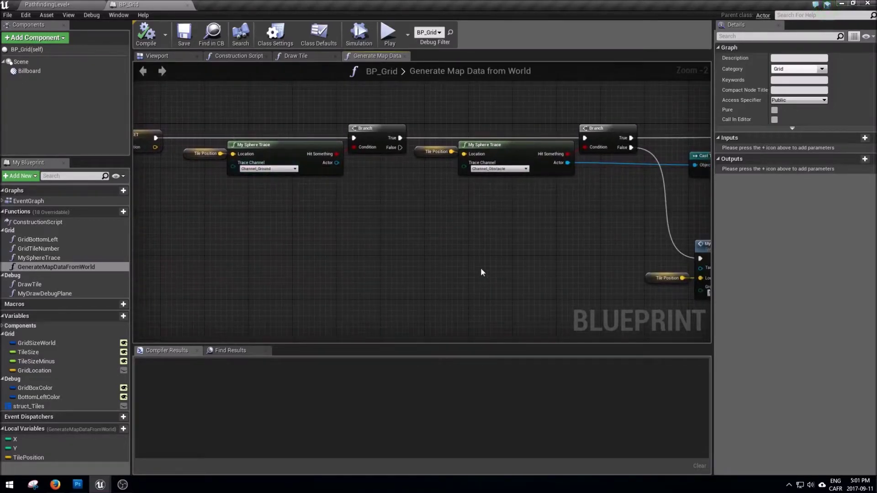
{"action": "right_click_drag", "start_coordinate": [485, 271], "coordinate": [296, 254]}
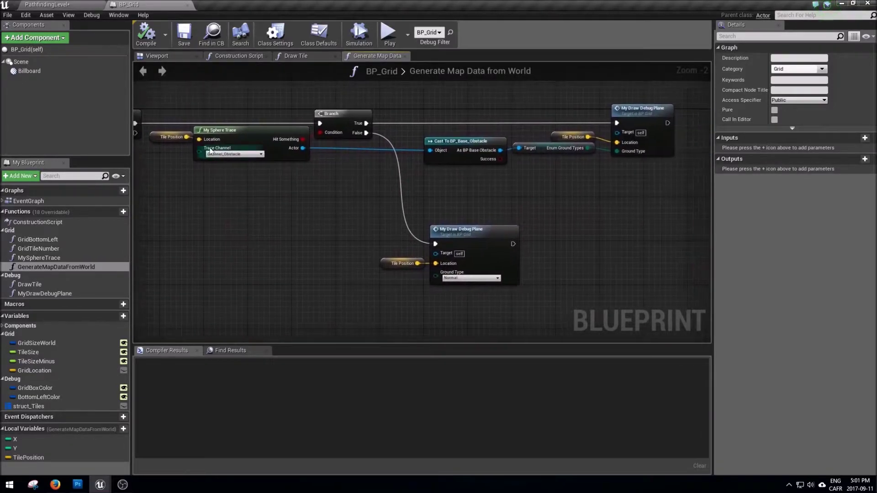
{"action": "left_click_drag", "start_coordinate": [339, 205], "coordinate": [427, 225]}
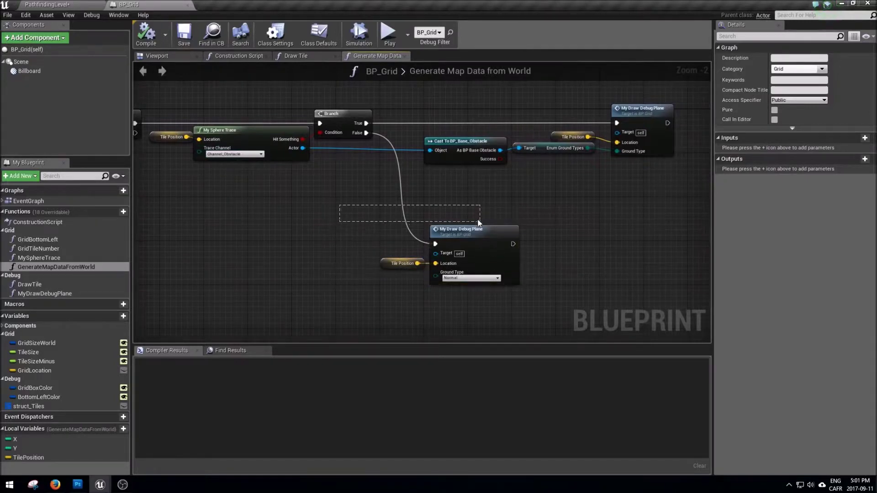
{"action": "left_click_drag", "start_coordinate": [477, 201], "coordinate": [504, 316]}
{"action": "right_click_drag", "start_coordinate": [505, 317], "coordinate": [420, 299]}
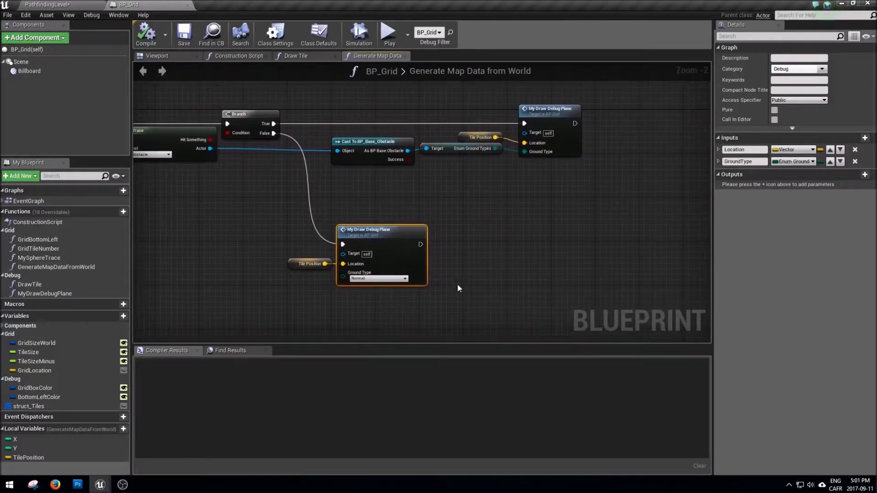
{"action": "right_click_drag", "start_coordinate": [450, 243], "coordinate": [474, 250]}
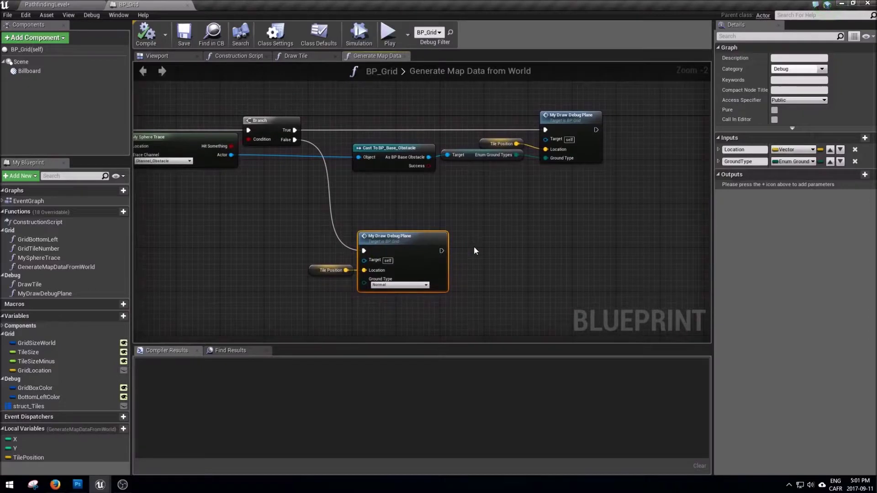
{"action": "key", "text": "Delete"}
Step: Delete the upper My Draw Debug Plane node
{"action": "left_click_drag", "start_coordinate": [637, 231], "coordinate": [575, 112]}
{"action": "key", "text": "Delete"}
{"action": "right_click_drag", "start_coordinate": [374, 223], "coordinate": [529, 221]}
{"action": "scroll", "coordinate": [528, 221], "scroll_direction": "down", "scroll_amount": 1}
{"action": "right_click_drag", "start_coordinate": [239, 234], "coordinate": [448, 212]}
{"action": "scroll", "coordinate": [505, 210], "scroll_direction": "up", "scroll_amount": 1}
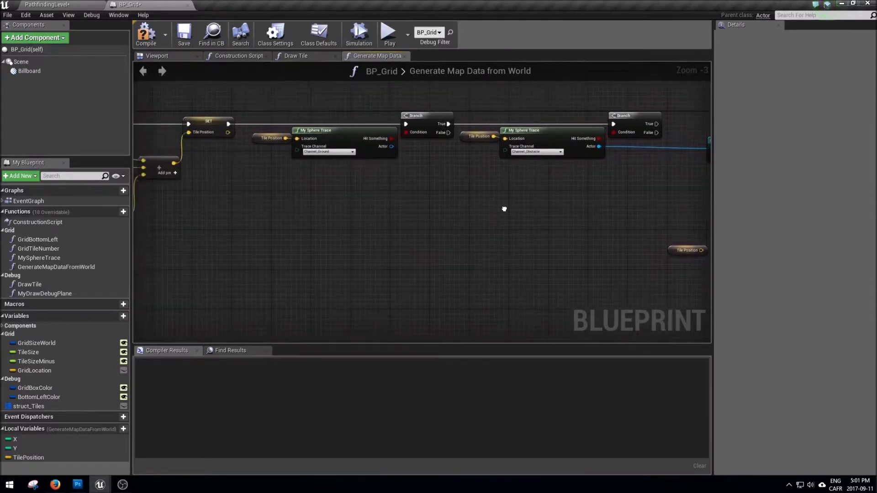
Step: Place a Struct Tiles getter in the graph and move struct_Tiles to the top of Grid variables
{"action": "scroll", "coordinate": [268, 182], "scroll_direction": "up", "scroll_amount": 1}
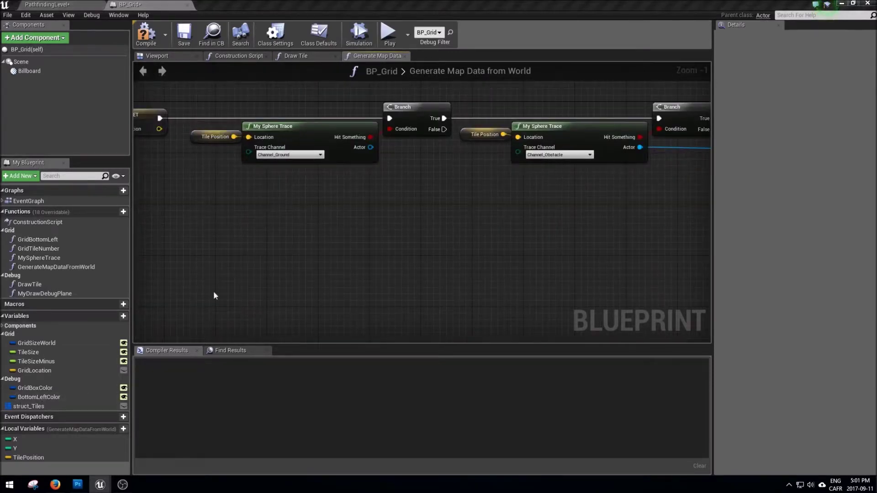
{"action": "mouse_move", "coordinate": [32, 406]}
{"action": "left_mouse_down"}
{"action": "mouse_move", "coordinate": [320, 295]}
{"action": "mouse_move", "coordinate": [317, 242]}
{"action": "left_mouse_up"}
{"action": "left_click", "coordinate": [360, 252]}
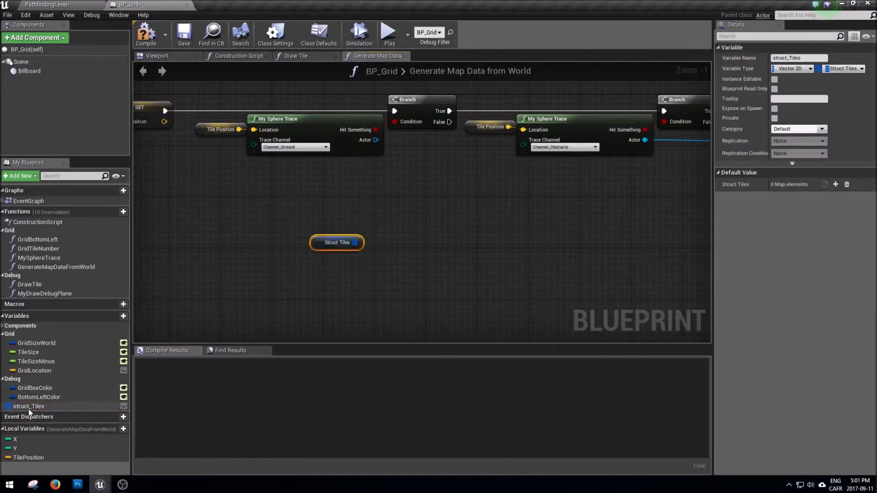
{"action": "left_click_drag", "start_coordinate": [30, 406], "coordinate": [33, 344]}
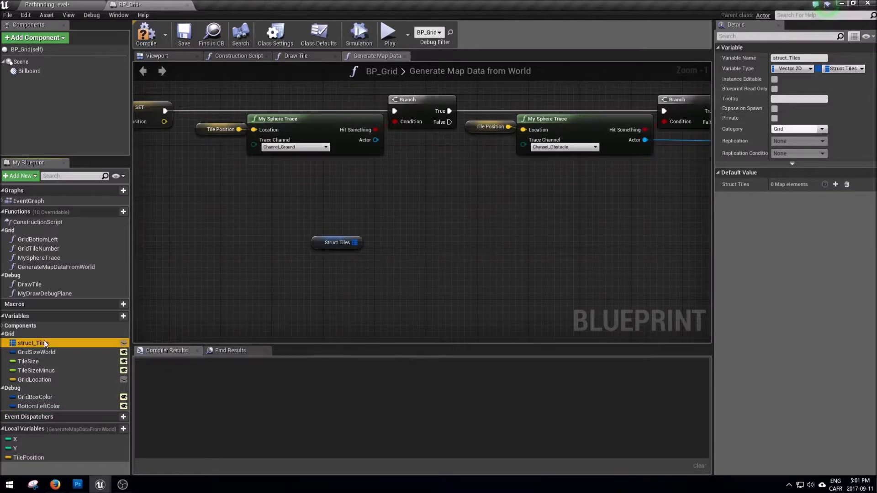
Step: Add a map Add node from Struct Tiles, driven by the ground Branch's False output
{"action": "right_click_drag", "start_coordinate": [354, 242], "coordinate": [312, 237]}
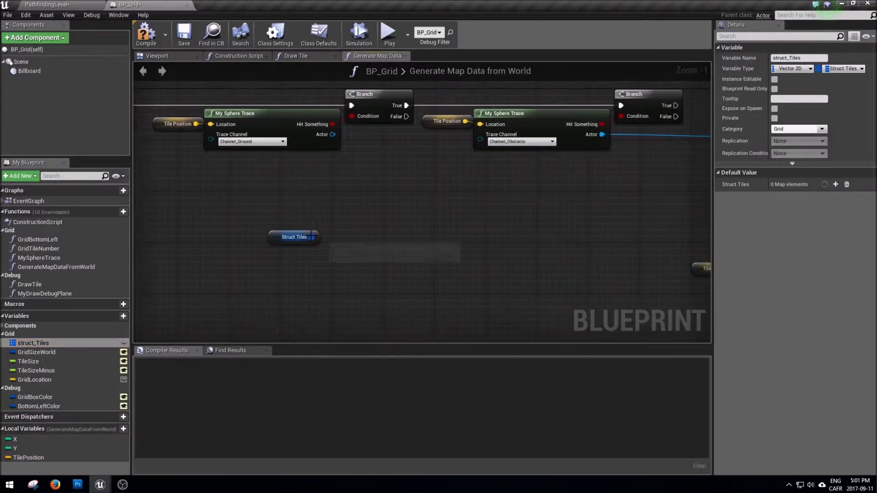
{"action": "left_click_drag", "start_coordinate": [312, 237], "coordinate": [371, 255]}
{"action": "type", "text": "add"}
{"action": "key", "text": "Return"}
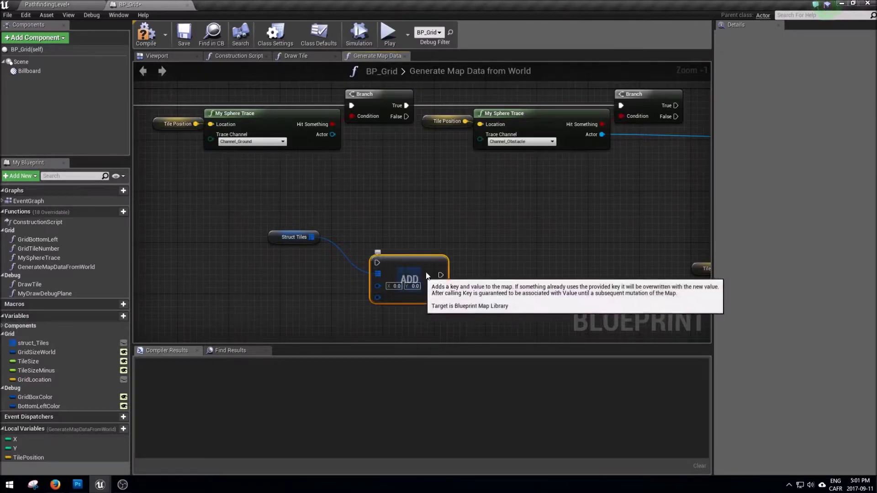
{"action": "left_click_drag", "start_coordinate": [398, 255], "coordinate": [442, 224]}
{"action": "mouse_move", "coordinate": [406, 117]}
{"action": "left_mouse_down"}
{"action": "mouse_move", "coordinate": [423, 230]}
{"action": "mouse_move", "coordinate": [474, 232]}
{"action": "left_mouse_up"}
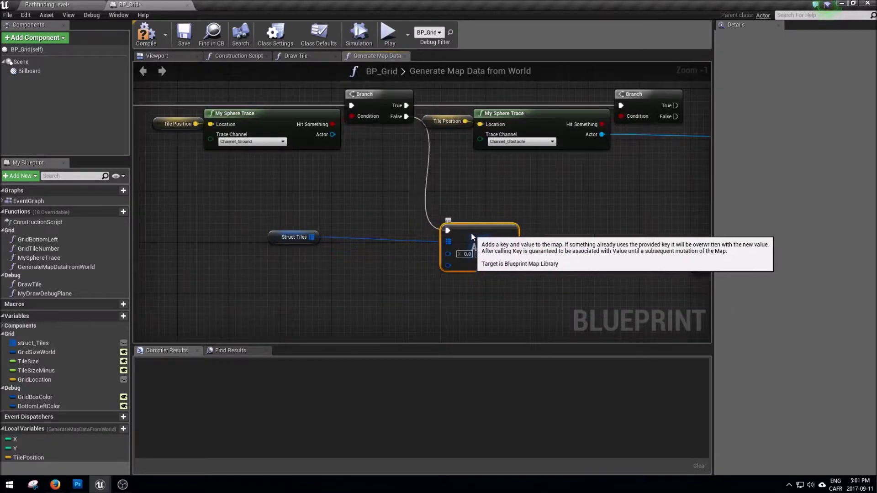
Step: Straighten the Struct Tiles wire and position the getter beside the Add node
{"action": "right_click", "coordinate": [447, 236]}
{"action": "left_click", "coordinate": [484, 278]}
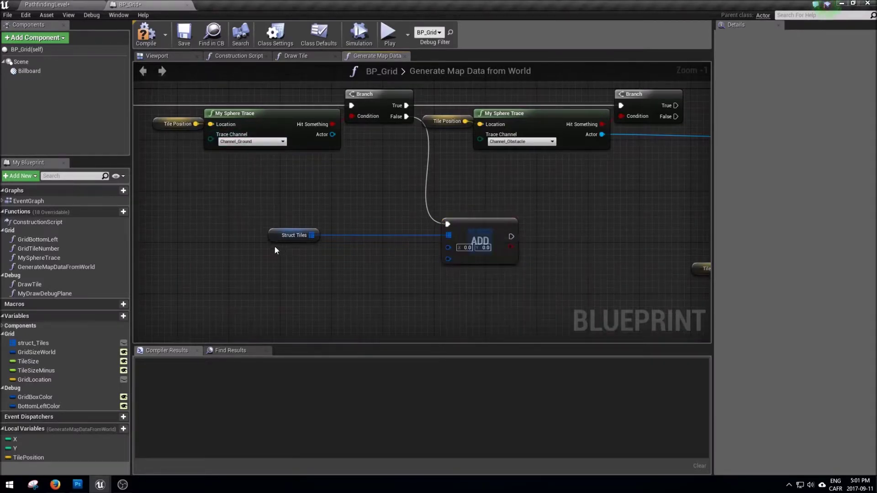
{"action": "left_click_drag", "start_coordinate": [277, 240], "coordinate": [393, 241]}
{"action": "right_click", "coordinate": [448, 223]}
{"action": "left_click", "coordinate": [492, 276]}
{"action": "left_click_drag", "start_coordinate": [550, 189], "coordinate": [411, 238]}
{"action": "right_click_drag", "start_coordinate": [526, 280], "coordinate": [501, 281]}
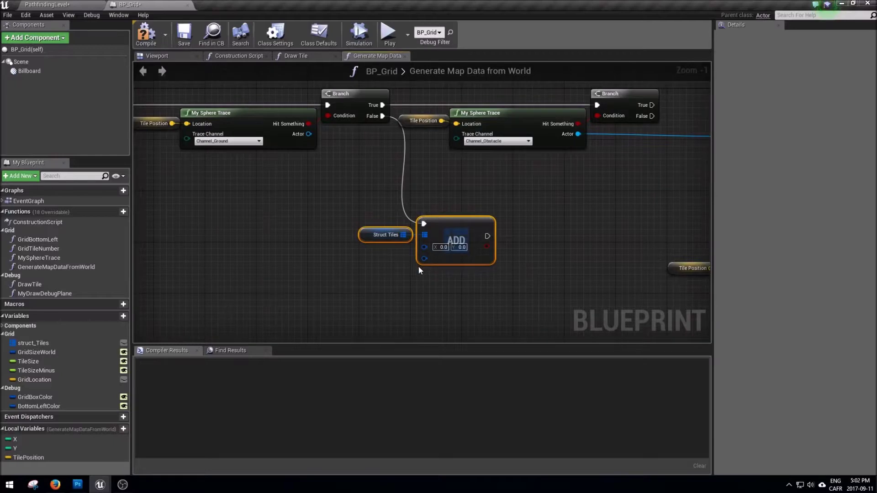
{"action": "left_click", "coordinate": [376, 298]}
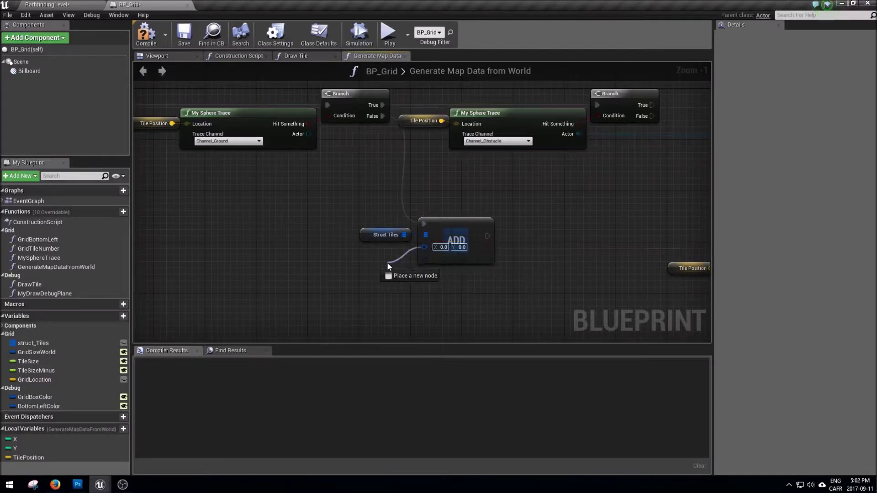
Step: Create a Make Vector 2D node feeding the Add node's key input
{"action": "left_click_drag", "start_coordinate": [424, 247], "coordinate": [390, 261]}
{"action": "type", "text": "make"}
{"action": "key", "text": "Return"}
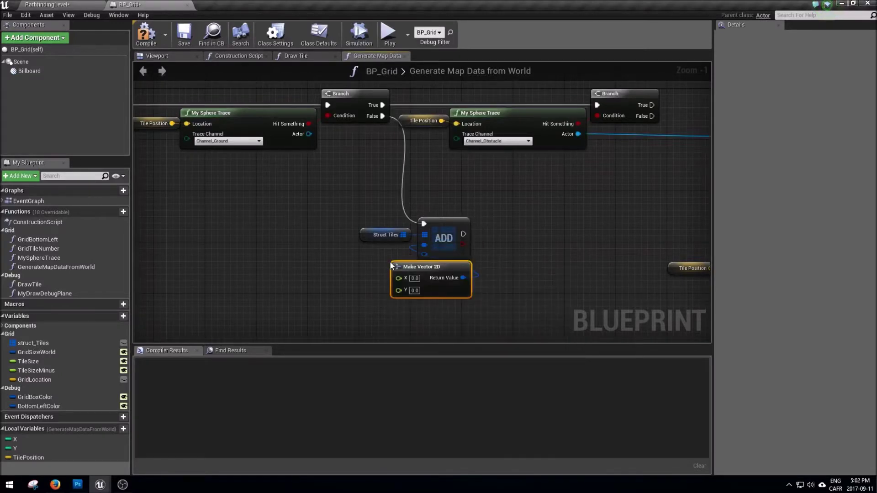
{"action": "left_click_drag", "start_coordinate": [463, 277], "coordinate": [427, 268]}
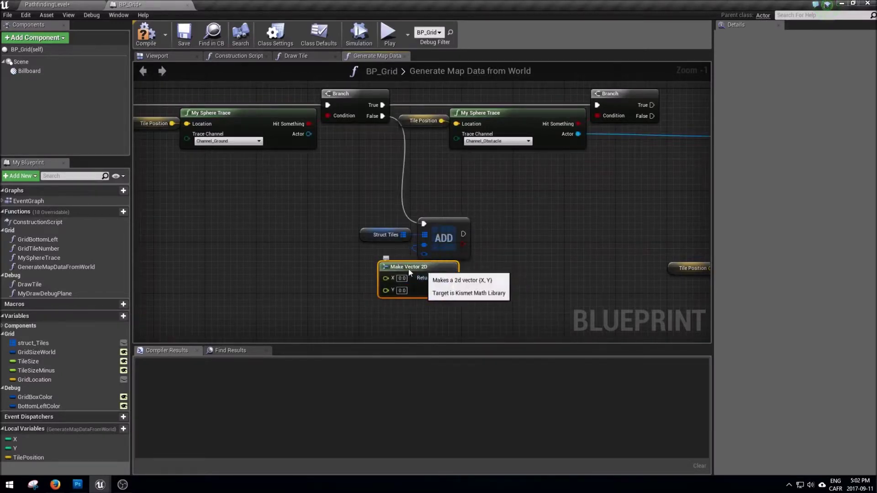
Step: Bring the X and Y local variables in and wire X into Make Vector 2D's X
{"action": "scroll", "coordinate": [437, 279], "scroll_direction": "down", "scroll_amount": 1}
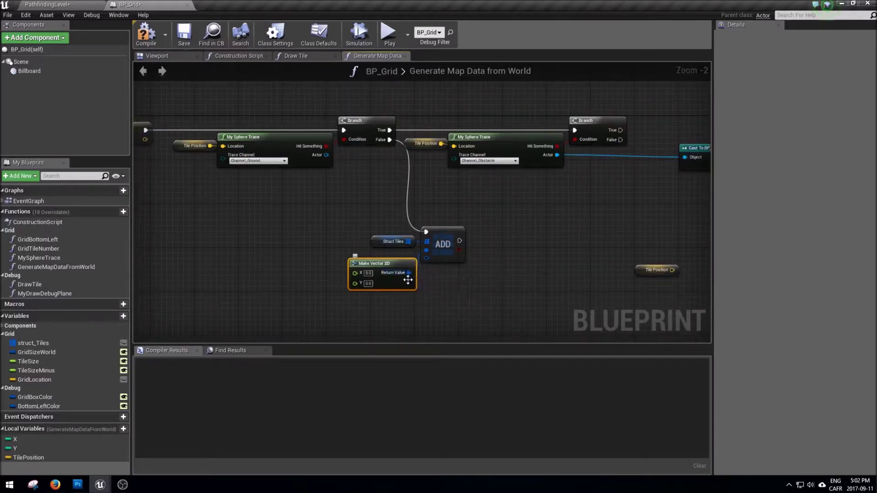
{"action": "mouse_move", "coordinate": [15, 439]}
{"action": "left_mouse_down"}
{"action": "mouse_move", "coordinate": [292, 325]}
{"action": "mouse_move", "coordinate": [274, 267]}
{"action": "left_mouse_up"}
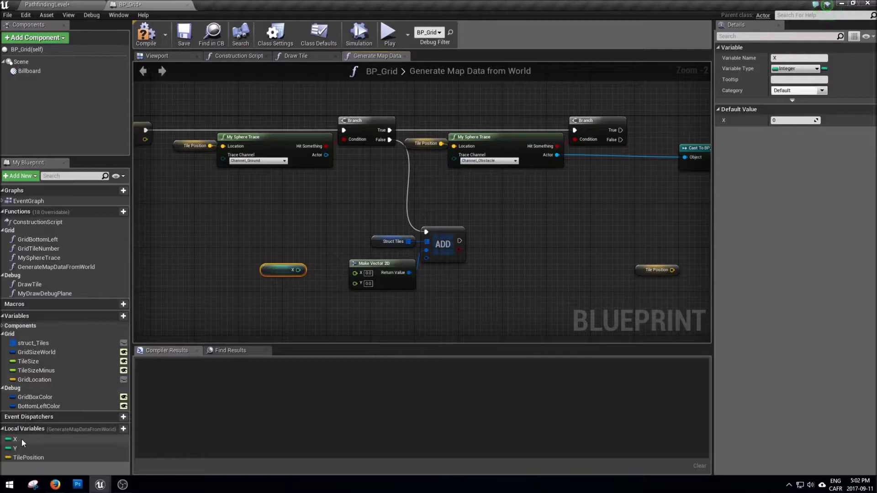
{"action": "left_click_drag", "start_coordinate": [15, 448], "coordinate": [254, 353]}
{"action": "left_click_drag", "start_coordinate": [267, 281], "coordinate": [274, 286], "text": "ctrl"}
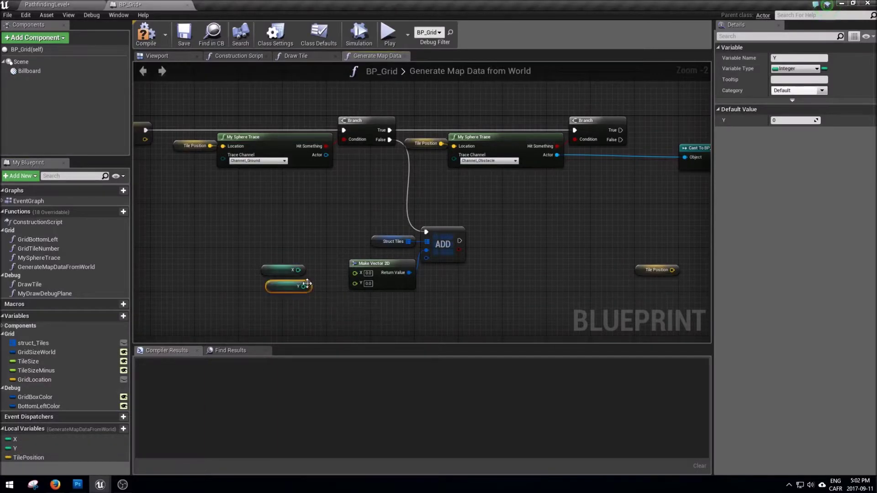
{"action": "mouse_move", "coordinate": [297, 270]}
{"action": "left_mouse_down"}
{"action": "mouse_move", "coordinate": [355, 273]}
{"action": "mouse_move", "coordinate": [297, 286]}
{"action": "left_mouse_up"}
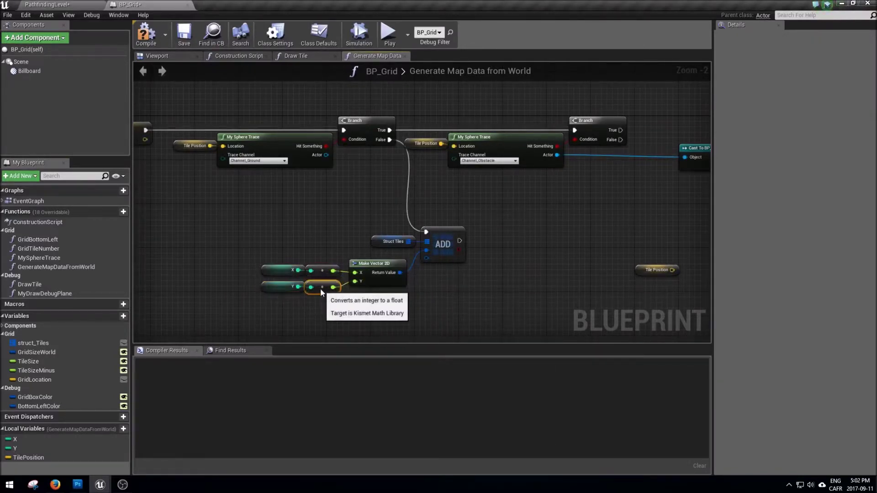
Step: Align the X and Y getters, conversions and Make Vector 2D, then view the data-map diagram in Photoshop
{"action": "left_click_drag", "start_coordinate": [329, 330], "coordinate": [261, 251]}
{"action": "left_click", "coordinate": [361, 319]}
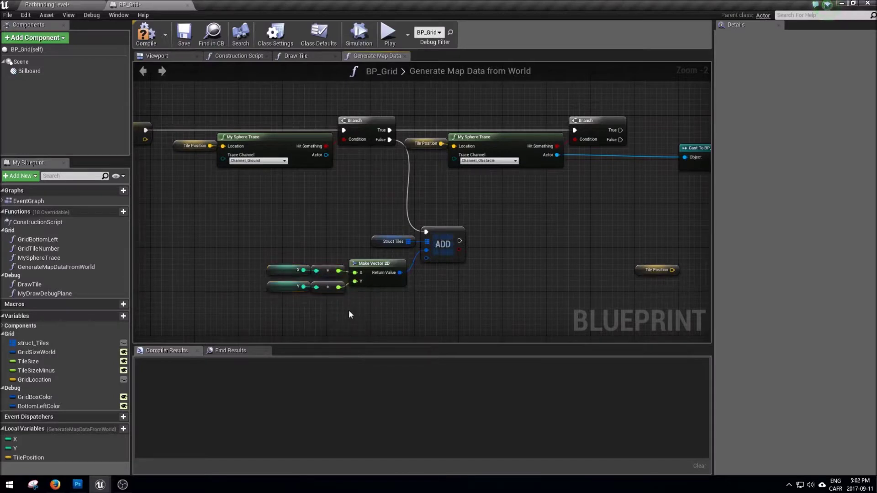
{"action": "left_click_drag", "start_coordinate": [318, 308], "coordinate": [283, 285]}
{"action": "key", "text": "q"}
{"action": "left_click", "coordinate": [380, 316]}
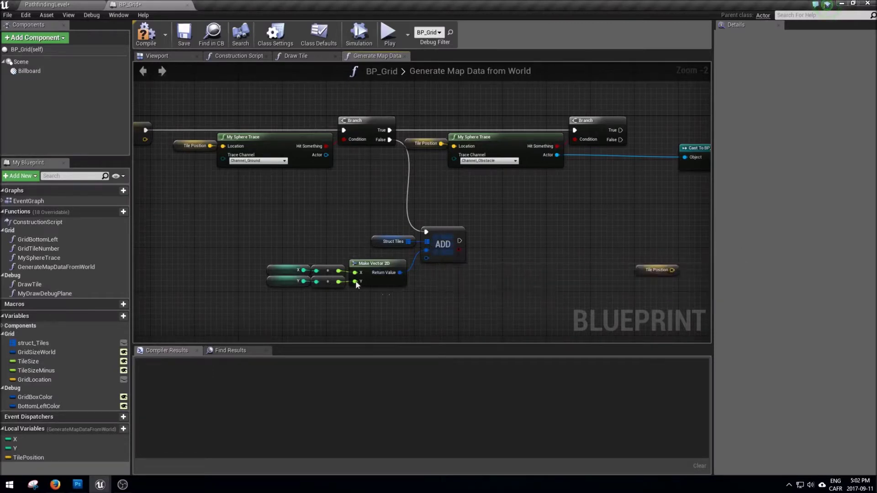
{"action": "left_click_drag", "start_coordinate": [262, 250], "coordinate": [405, 301]}
{"action": "key", "text": "q"}
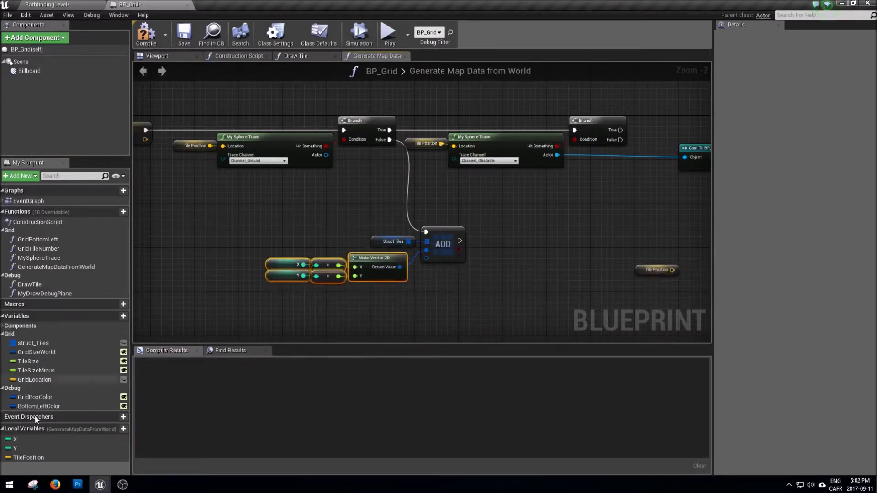
{"action": "left_click", "coordinate": [78, 485]}
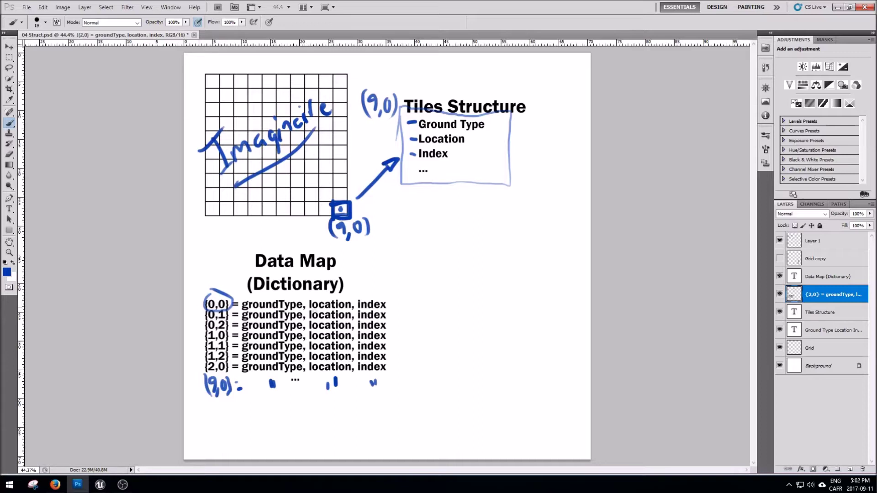
{"action": "left_click", "coordinate": [838, 10]}
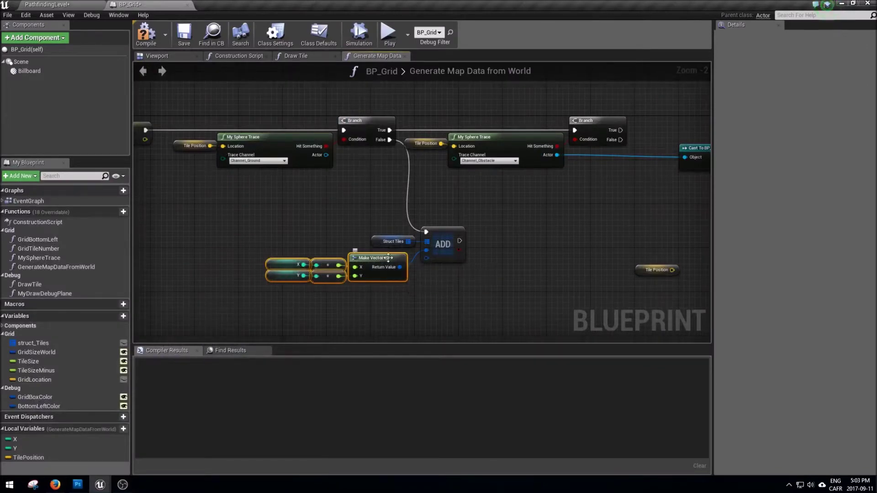
Step: Split the Add node's value, feeding the vector into Grid Index and Tile Position into World Location
{"action": "left_click", "coordinate": [404, 255]}
{"action": "left_click_drag", "start_coordinate": [275, 234], "coordinate": [298, 294]}
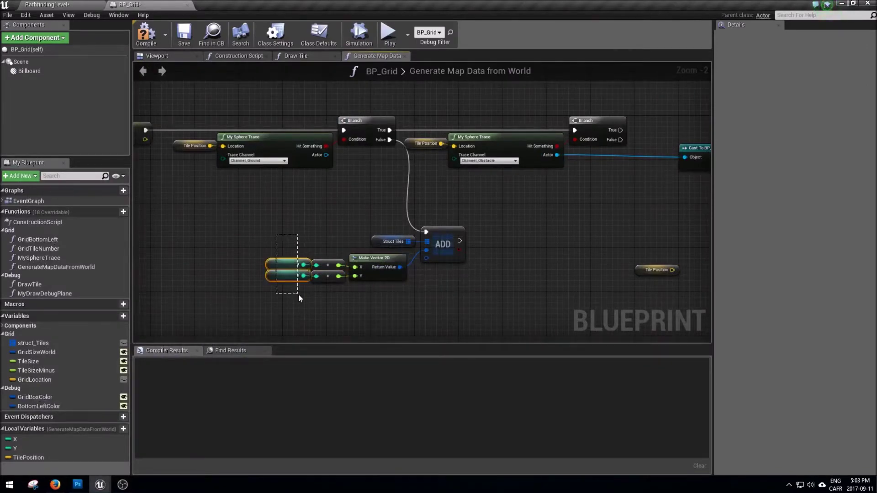
{"action": "left_click", "coordinate": [304, 300]}
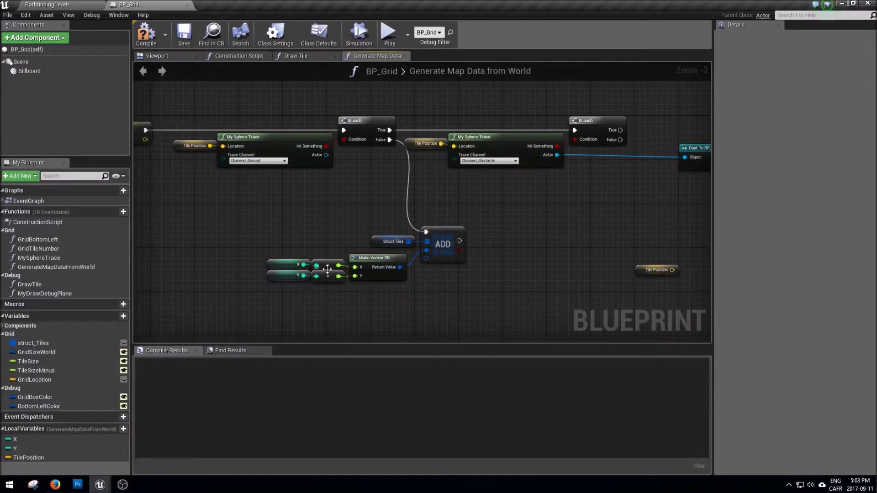
{"action": "right_click", "coordinate": [425, 261]}
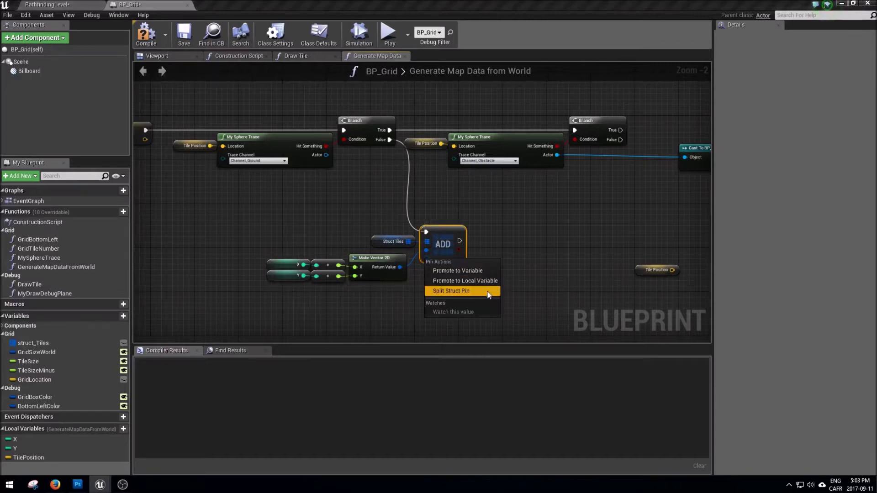
{"action": "left_click", "coordinate": [444, 292]}
{"action": "right_click_drag", "start_coordinate": [423, 311], "coordinate": [424, 290]}
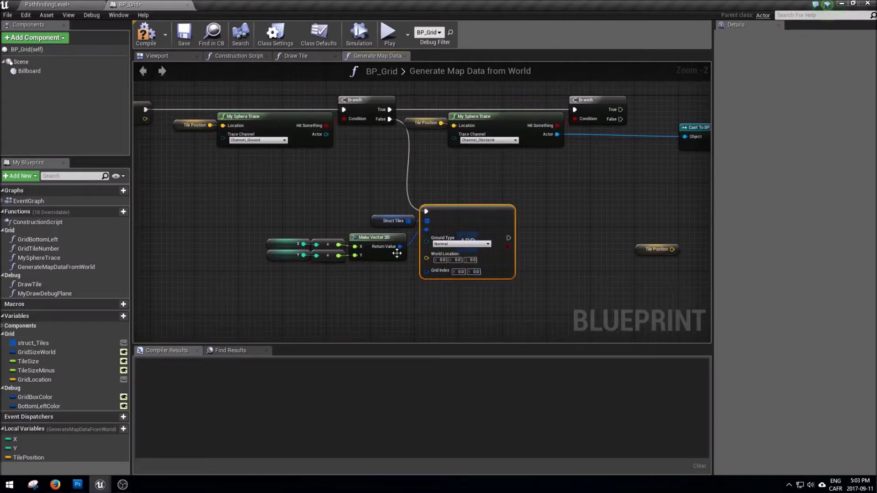
{"action": "left_click_drag", "start_coordinate": [399, 247], "coordinate": [426, 270]}
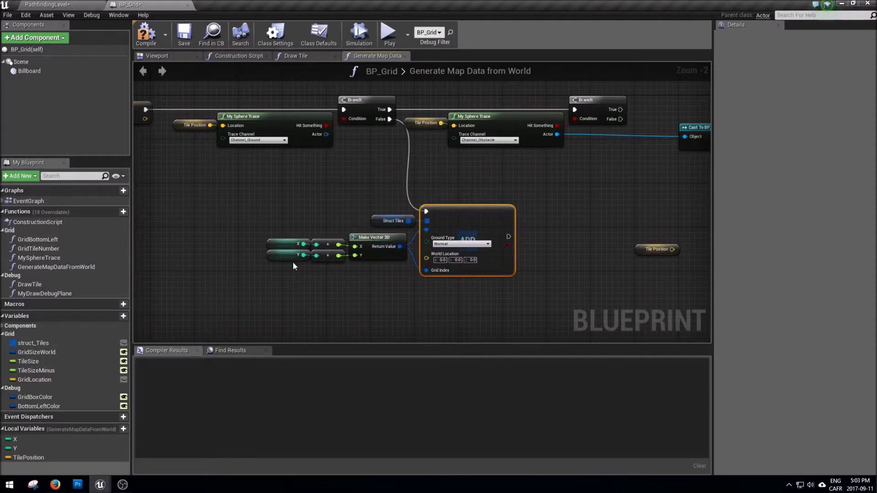
{"action": "mouse_move", "coordinate": [26, 458]}
{"action": "left_mouse_down"}
{"action": "mouse_move", "coordinate": [361, 279]}
{"action": "mouse_move", "coordinate": [439, 259]}
{"action": "left_mouse_up"}
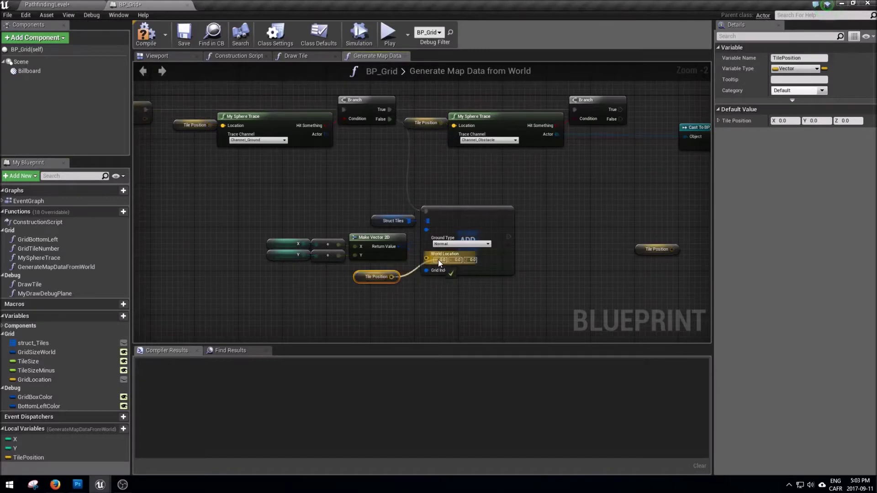
{"action": "left_click_drag", "start_coordinate": [354, 279], "coordinate": [360, 274]}
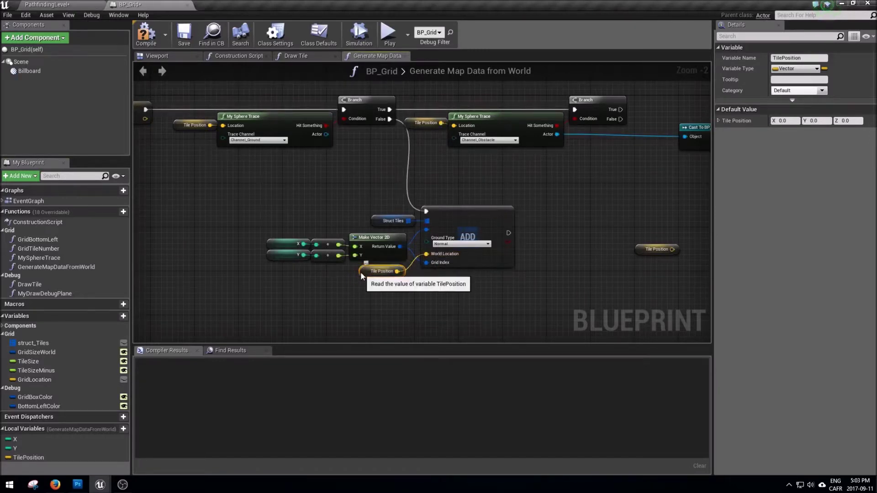
Step: Browse the Ground Type values, keeping Normal, then switch to the PathfindingLevel editor
{"action": "left_click", "coordinate": [479, 244]}
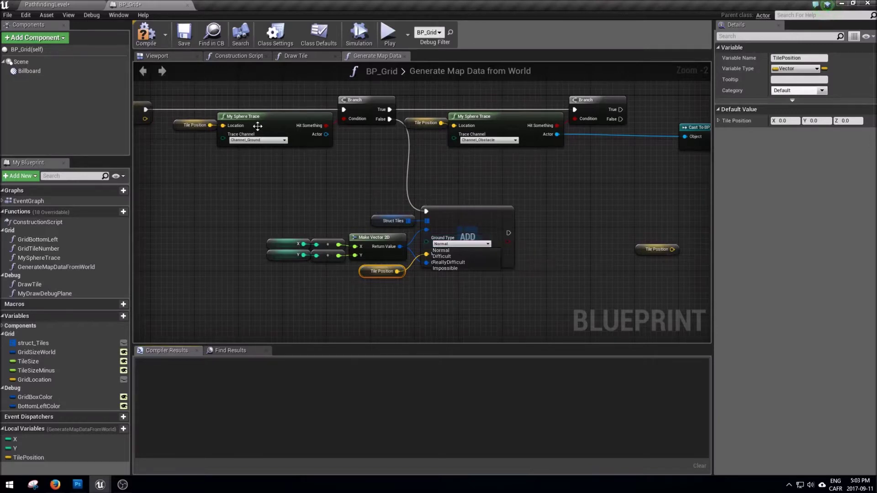
{"action": "left_click", "coordinate": [294, 152]}
{"action": "left_click", "coordinate": [463, 244]}
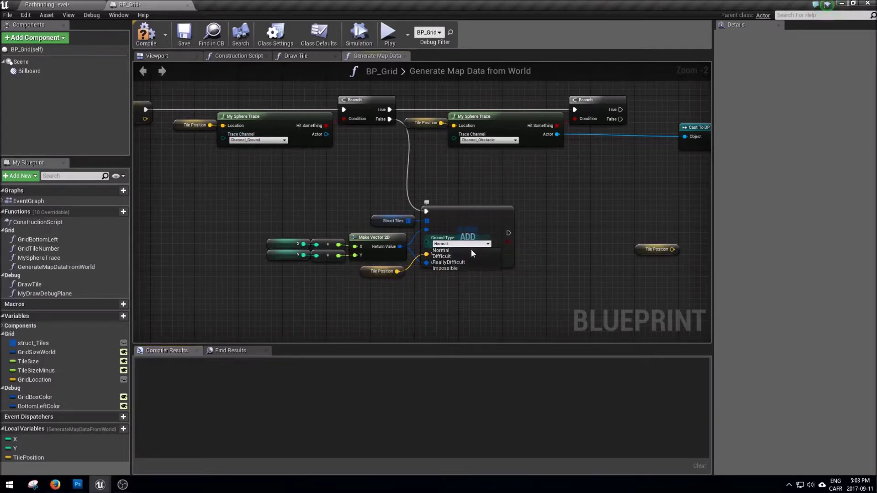
{"action": "left_click", "coordinate": [449, 292]}
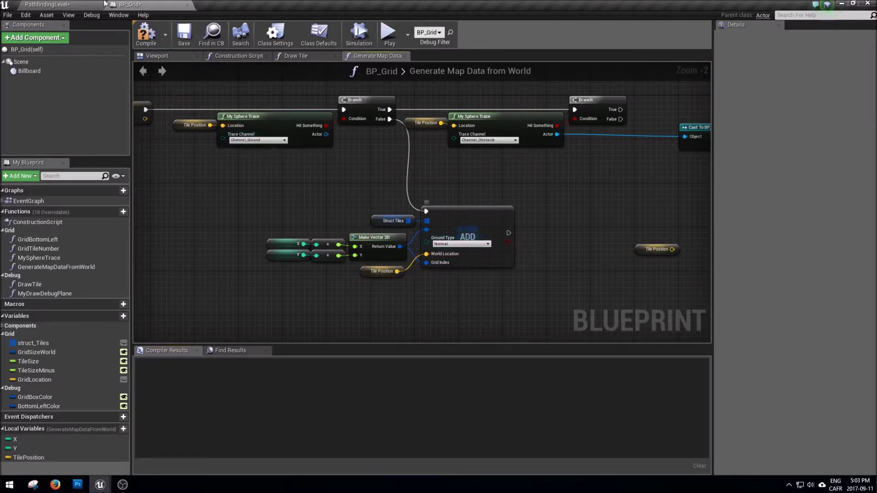
{"action": "left_click", "coordinate": [46, 5]}
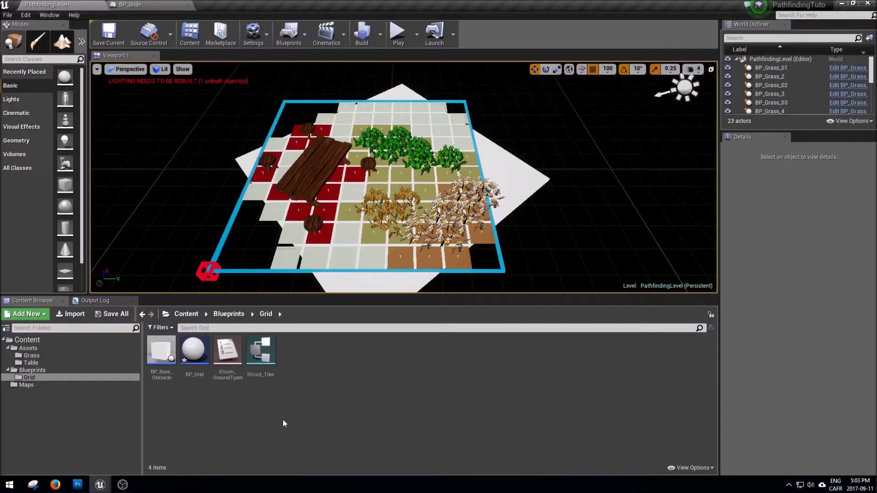
Step: Add a fifth Enum_GroundTypes entry named None, save the enum, and return to BP_Grid
{"action": "double_click", "coordinate": [241, 368]}
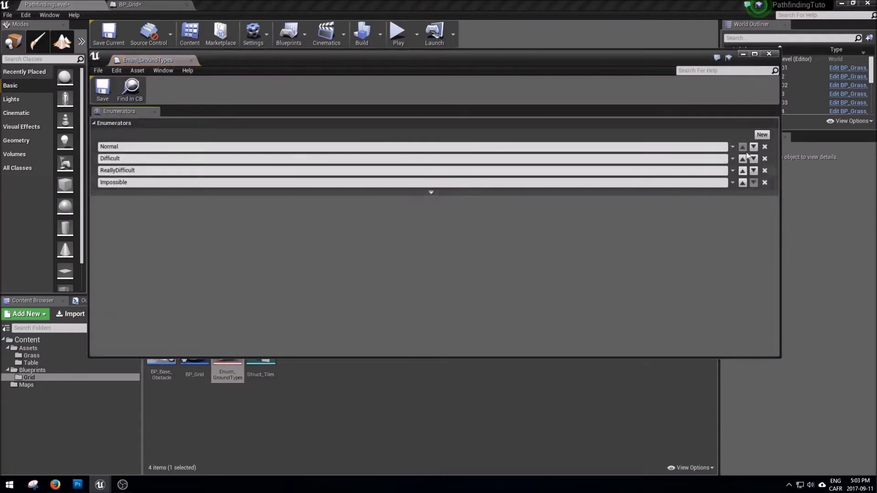
{"action": "left_click", "coordinate": [761, 136]}
{"action": "left_click", "coordinate": [150, 194]}
{"action": "key", "text": "BackSpace"}
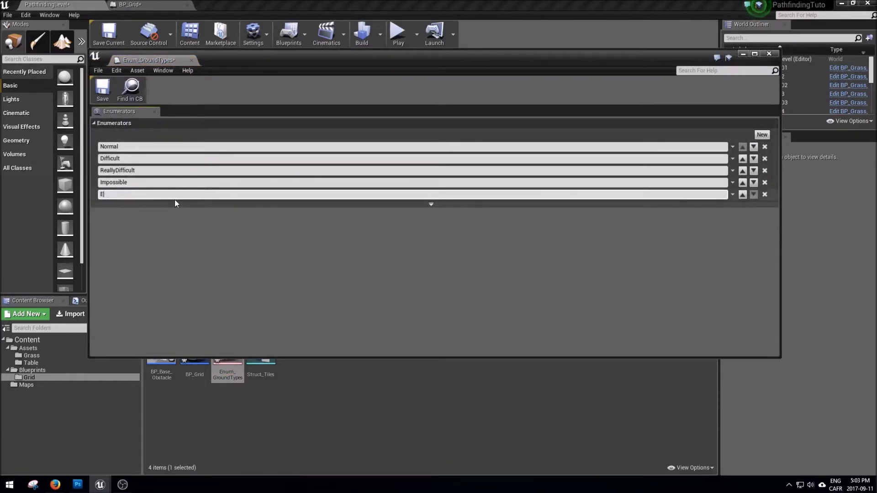
{"action": "type", "text": "None"}
{"action": "key", "text": "Return"}
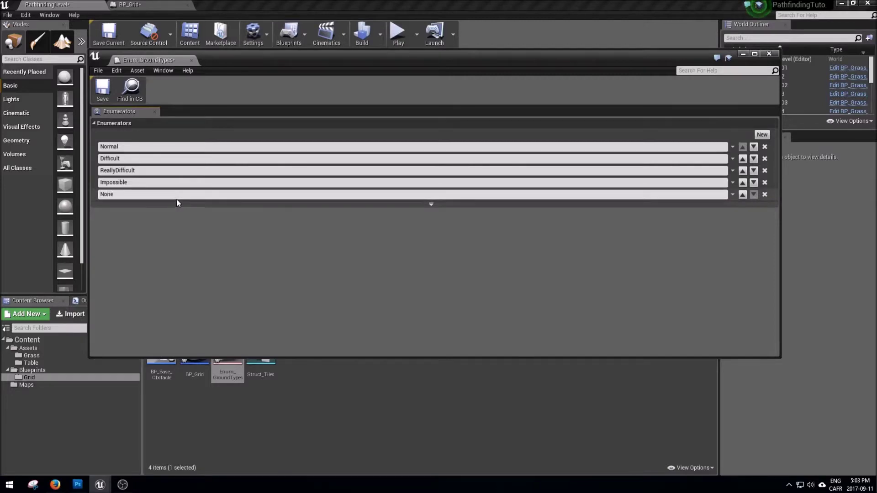
{"action": "left_click", "coordinate": [96, 90]}
{"action": "left_click", "coordinate": [241, 365]}
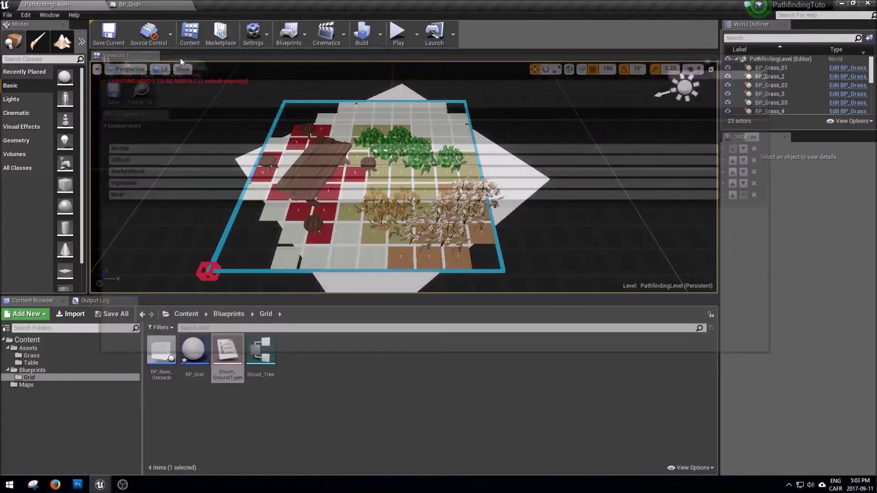
{"action": "left_click", "coordinate": [128, 5]}
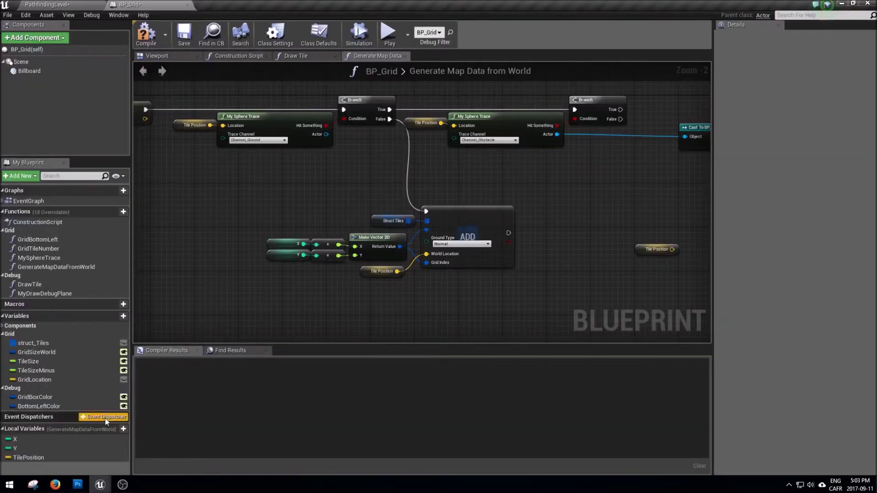
Step: Set the Add node's Ground Type to None and nudge its Tile Position and vector inputs into place
{"action": "left_click", "coordinate": [461, 244]}
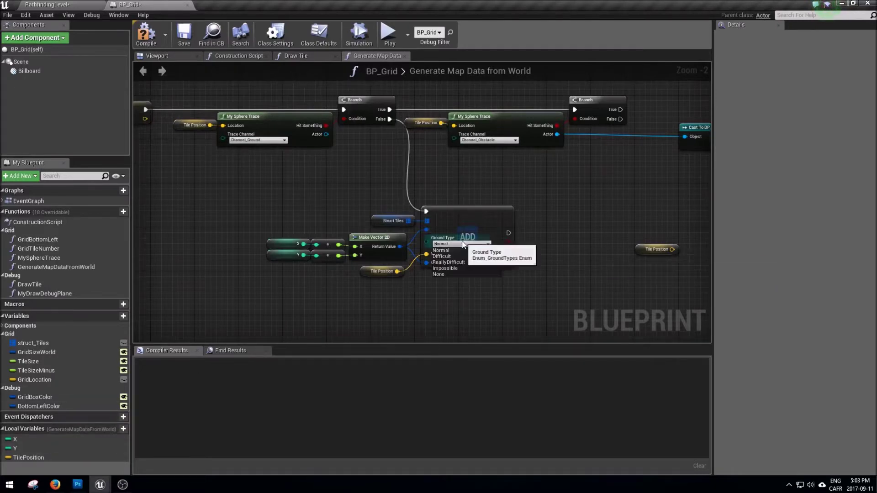
{"action": "left_click", "coordinate": [446, 274]}
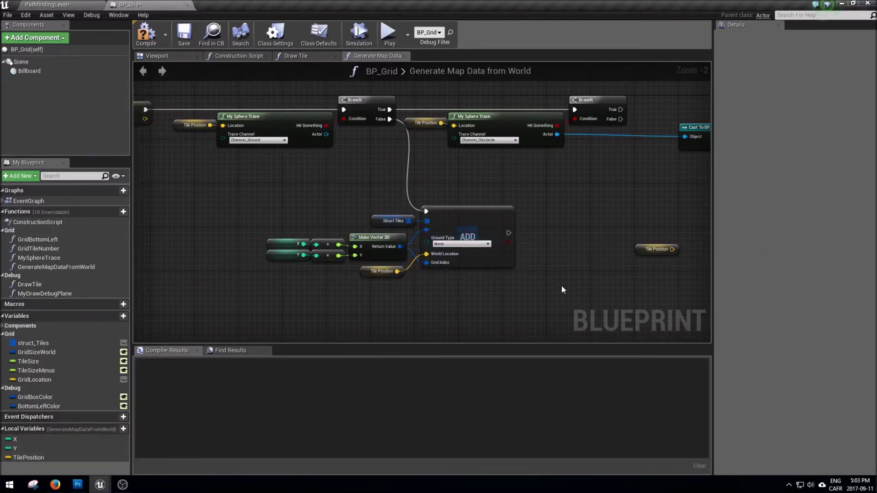
{"action": "scroll", "coordinate": [560, 285], "scroll_direction": "down", "scroll_amount": 1}
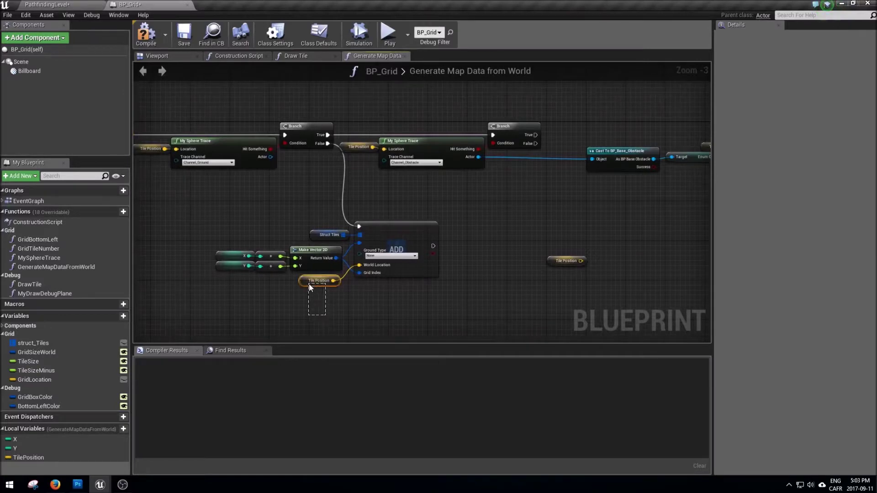
{"action": "left_click_drag", "start_coordinate": [309, 286], "coordinate": [309, 287]}
{"action": "left_click_drag", "start_coordinate": [338, 314], "coordinate": [231, 253]}
{"action": "left_click_drag", "start_coordinate": [319, 275], "coordinate": [320, 270]}
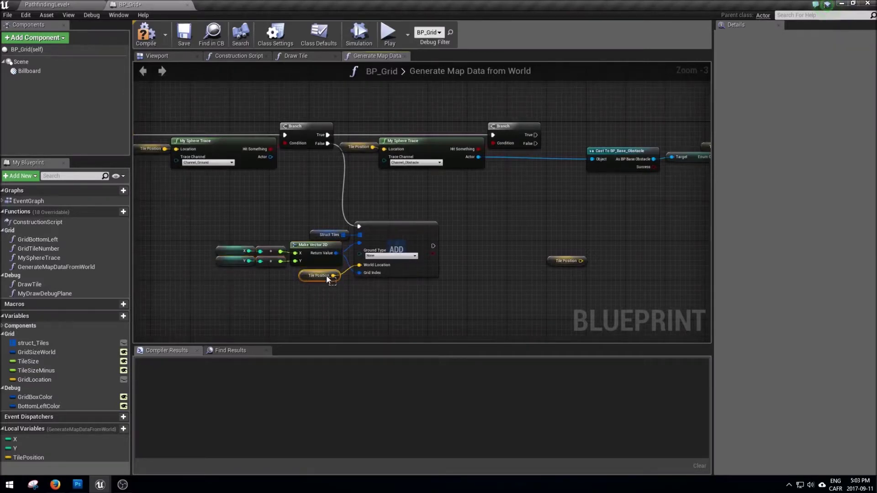
{"action": "left_click_drag", "start_coordinate": [345, 297], "coordinate": [241, 258]}
{"action": "left_click", "coordinate": [385, 257]}
Step: Move the whole tile Add node group to a neater spot and select the stray Tile Position node
{"action": "left_click_drag", "start_coordinate": [489, 203], "coordinate": [218, 294]}
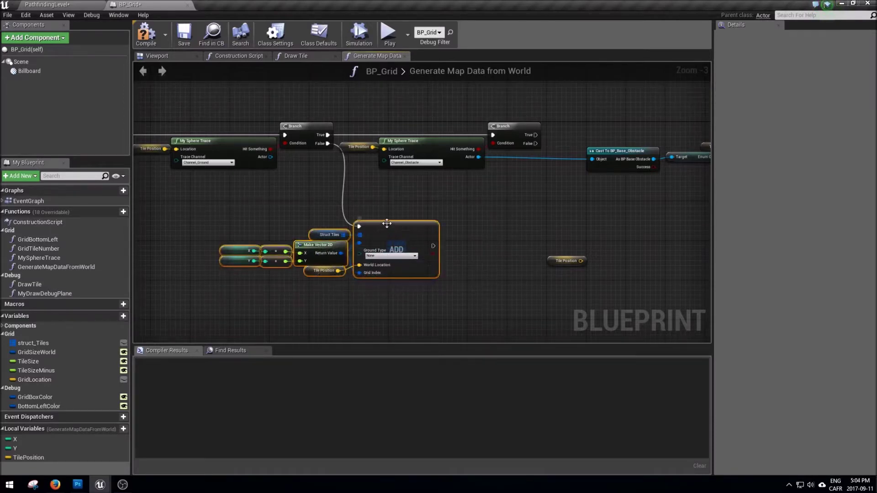
{"action": "mouse_move", "coordinate": [388, 231]}
{"action": "left_mouse_down"}
{"action": "mouse_move", "coordinate": [393, 241]}
{"action": "mouse_move", "coordinate": [383, 237]}
{"action": "left_mouse_up"}
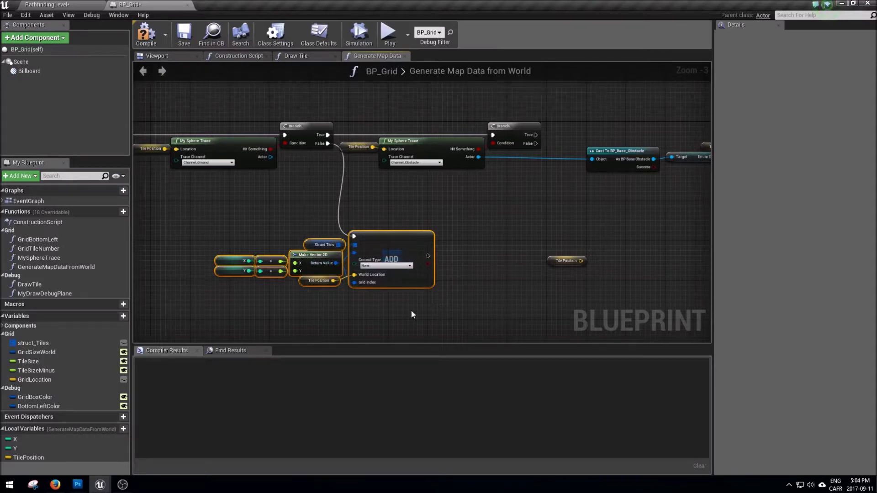
{"action": "left_click", "coordinate": [391, 321]}
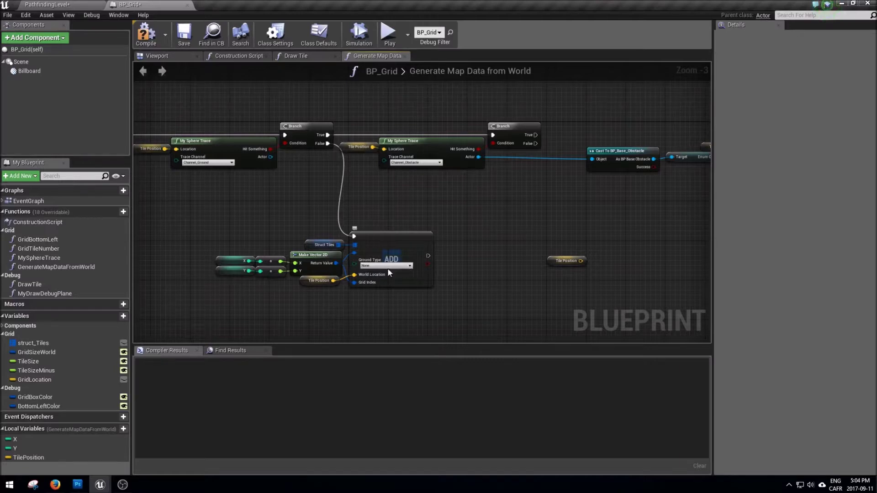
{"action": "right_click_drag", "start_coordinate": [366, 299], "coordinate": [357, 242]}
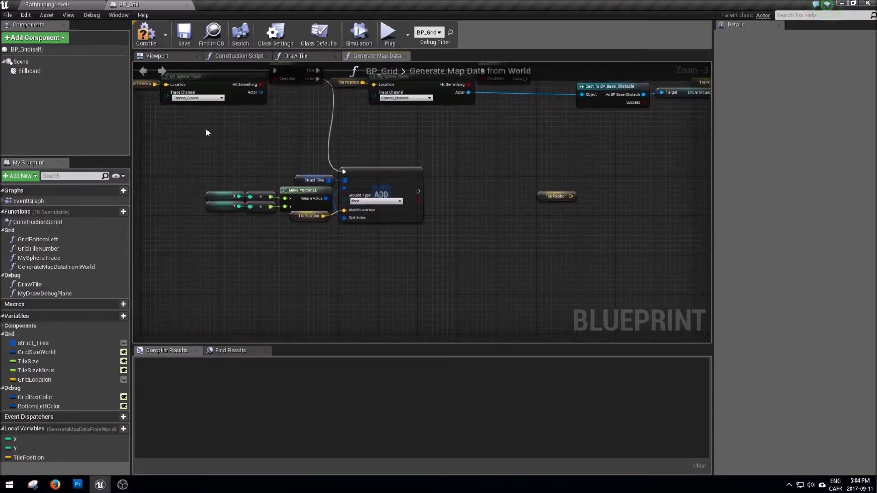
{"action": "left_click_drag", "start_coordinate": [225, 171], "coordinate": [429, 228]}
{"action": "right_click_drag", "start_coordinate": [429, 228], "coordinate": [425, 260]}
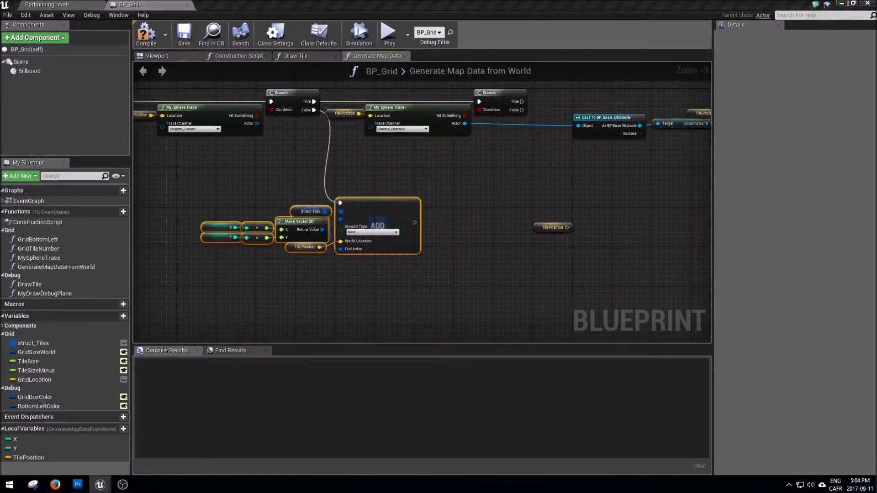
{"action": "left_click", "coordinate": [552, 227]}
Step: Delete the stray Tile Position node and duplicate the tile Add node group
{"action": "key", "text": "Delete"}
{"action": "left_click_drag", "start_coordinate": [433, 302], "coordinate": [167, 188]}
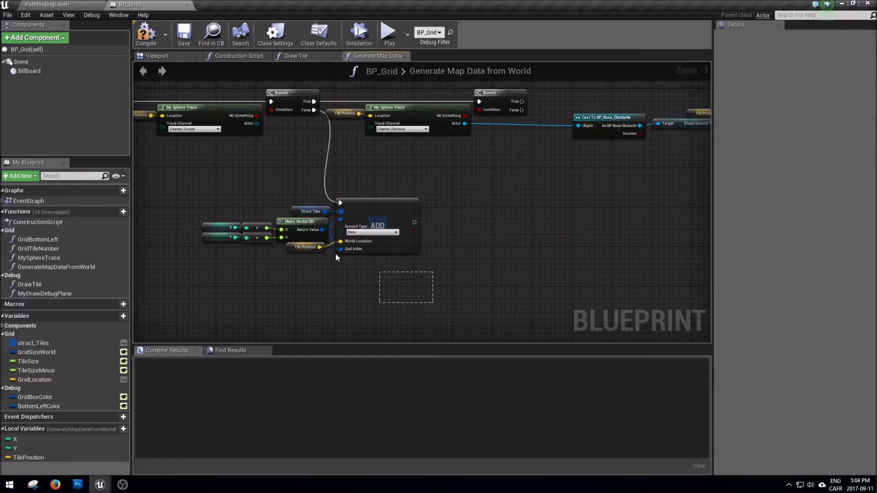
{"action": "right_click_drag", "start_coordinate": [487, 247], "coordinate": [390, 233]}
{"action": "key", "text": "ctrl+c"}
{"action": "key", "text": "ctrl+v"}
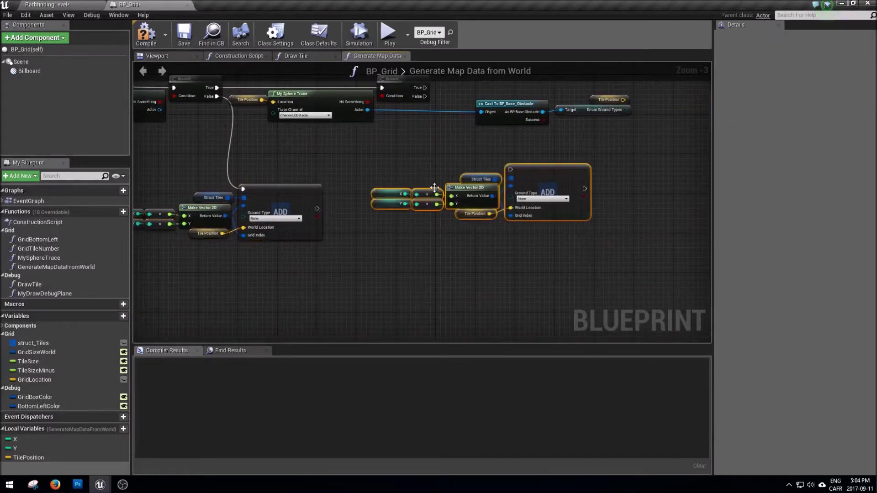
Step: Wire the obstacle Branch's False output into the copied Add node and set its Ground Type to Normal
{"action": "mouse_move", "coordinate": [425, 96]}
{"action": "left_mouse_down"}
{"action": "mouse_move", "coordinate": [511, 170]}
{"action": "mouse_move", "coordinate": [504, 190]}
{"action": "left_mouse_up"}
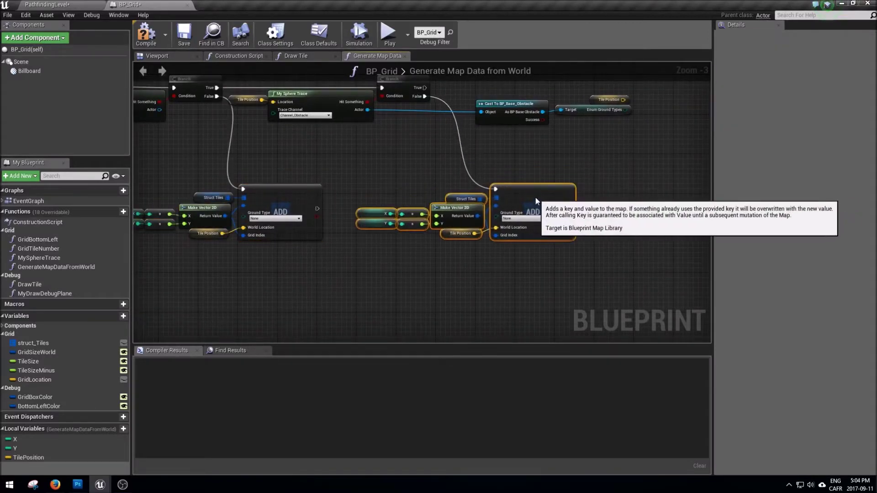
{"action": "left_click", "coordinate": [518, 220]}
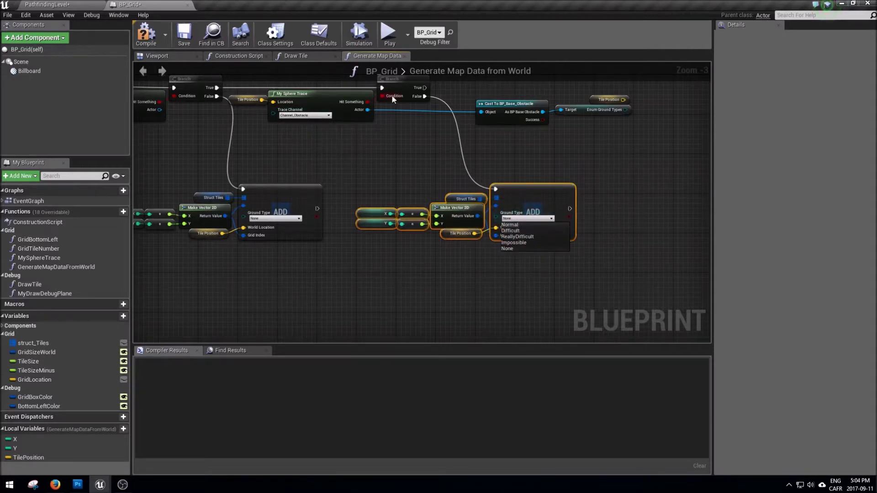
{"action": "left_click", "coordinate": [514, 224]}
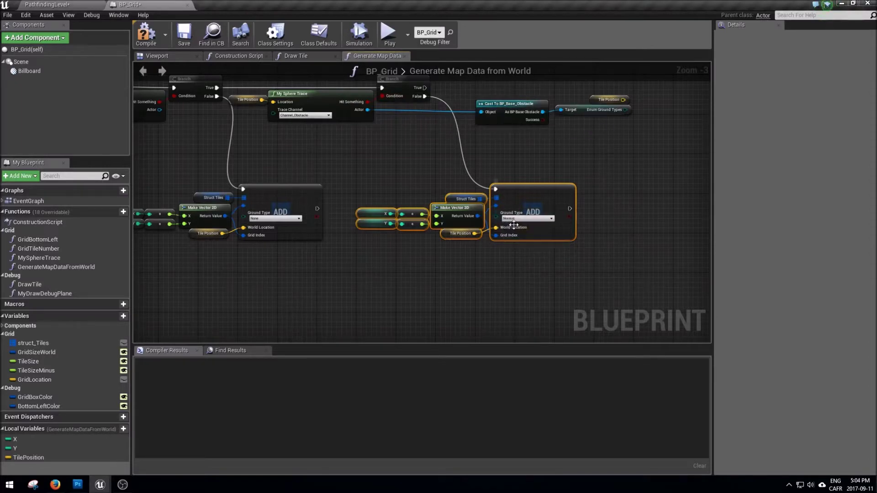
{"action": "right_click_drag", "start_coordinate": [613, 230], "coordinate": [479, 271]}
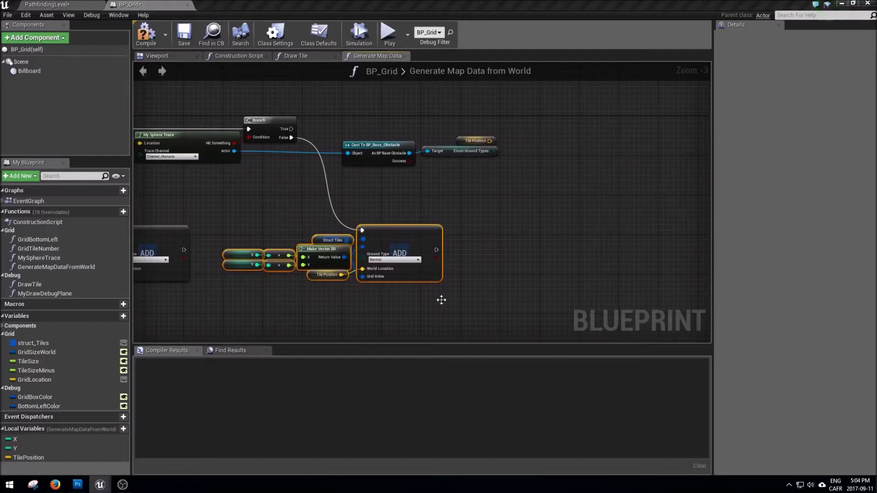
Step: Duplicate the tile Add group onto Branch True, fed by the obstacle's ground type
{"action": "left_click_drag", "start_coordinate": [441, 300], "coordinate": [238, 220]}
{"action": "key", "text": "ctrl+v"}
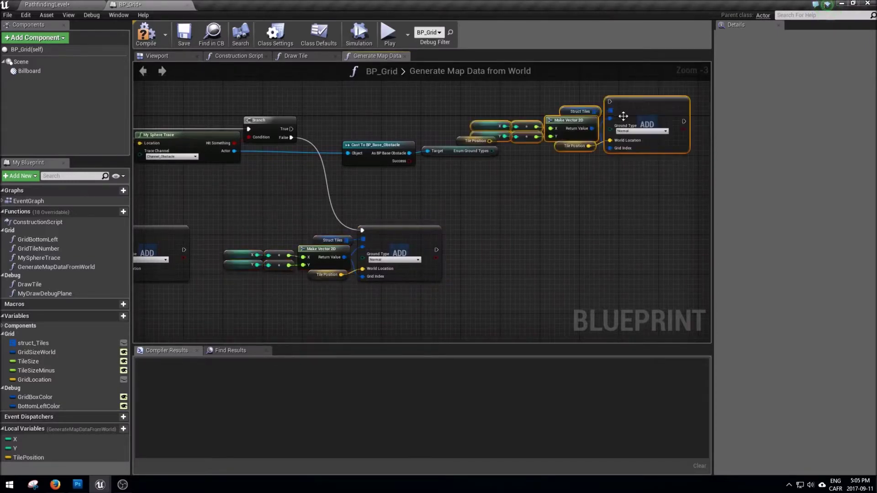
{"action": "left_click_drag", "start_coordinate": [492, 117], "coordinate": [475, 143]}
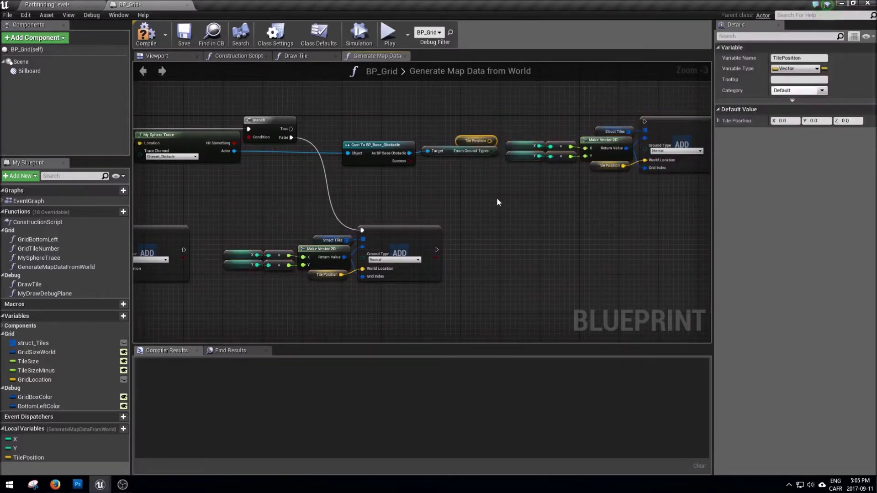
{"action": "key", "text": "Delete"}
{"action": "left_click_drag", "start_coordinate": [647, 123], "coordinate": [299, 130]}
{"action": "left_click_drag", "start_coordinate": [573, 135], "coordinate": [500, 183]}
{"action": "mouse_move", "coordinate": [672, 124]}
{"action": "left_mouse_down"}
{"action": "mouse_move", "coordinate": [672, 133]}
{"action": "mouse_move", "coordinate": [681, 128]}
{"action": "left_mouse_up"}
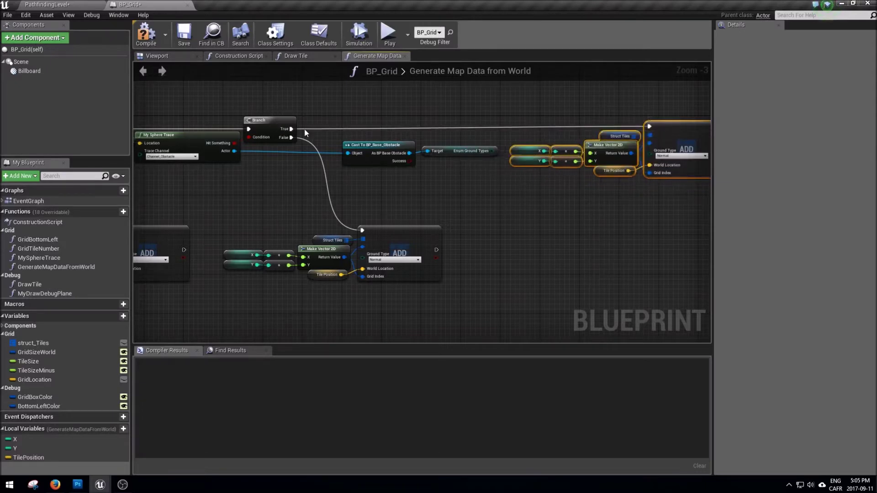
{"action": "left_click_drag", "start_coordinate": [493, 151], "coordinate": [661, 145]}
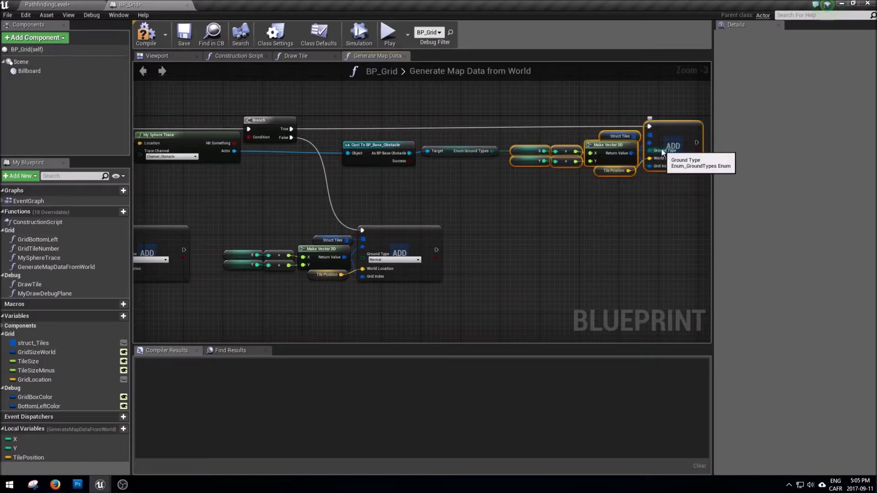
Step: Move the obstacle cast beneath its Add and Make Vector 2D nodes, then save BP_Grid
{"action": "scroll", "coordinate": [593, 183], "scroll_direction": "down", "scroll_amount": 1}
{"action": "left_click_drag", "start_coordinate": [675, 214], "coordinate": [550, 133]}
{"action": "left_click_drag", "start_coordinate": [608, 155], "coordinate": [603, 155]}
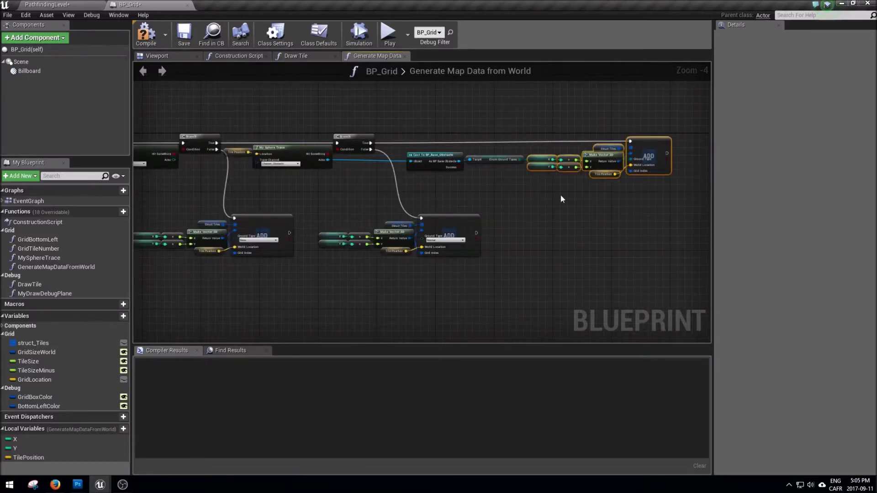
{"action": "left_click", "coordinate": [450, 162]}
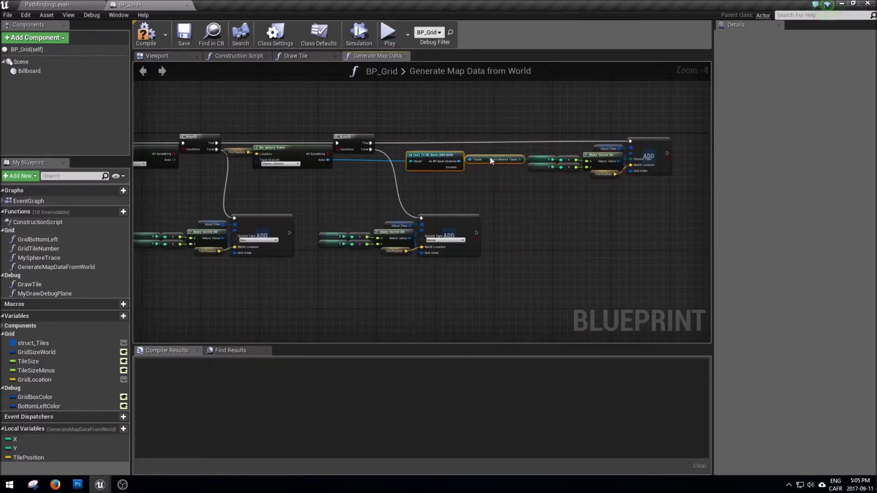
{"action": "left_click_drag", "start_coordinate": [445, 155], "coordinate": [547, 181]}
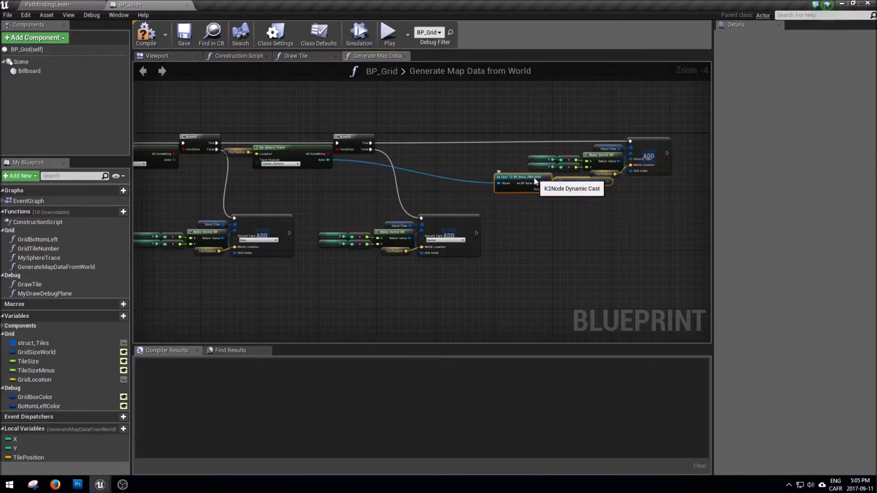
{"action": "left_click_drag", "start_coordinate": [629, 157], "coordinate": [530, 164]}
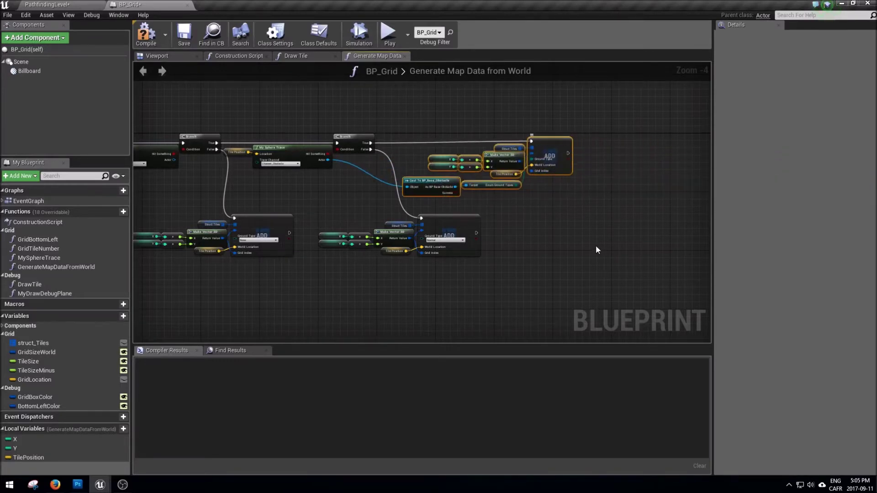
{"action": "right_click_drag", "start_coordinate": [596, 245], "coordinate": [584, 227]}
{"action": "left_click", "coordinate": [184, 36]}
Step: Pan and zoom around the Generate Map Data from World graph to review the layout
{"action": "scroll", "coordinate": [388, 210], "scroll_direction": "down", "scroll_amount": 1}
{"action": "scroll", "coordinate": [388, 210], "scroll_direction": "down", "scroll_amount": 1}
{"action": "left_click_drag", "start_coordinate": [560, 302], "coordinate": [259, 126]}
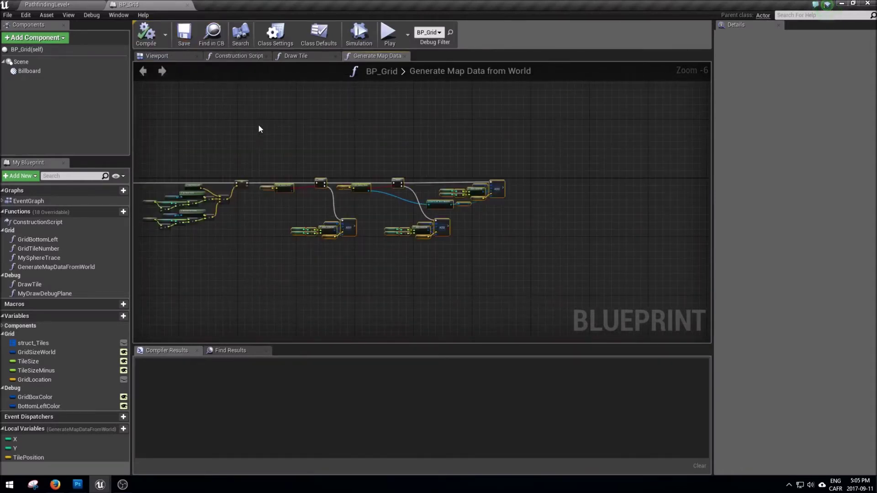
{"action": "left_click", "coordinate": [490, 224]}
{"action": "scroll", "coordinate": [492, 198], "scroll_direction": "up", "scroll_amount": 2}
{"action": "scroll", "coordinate": [493, 198], "scroll_direction": "up", "scroll_amount": 1}
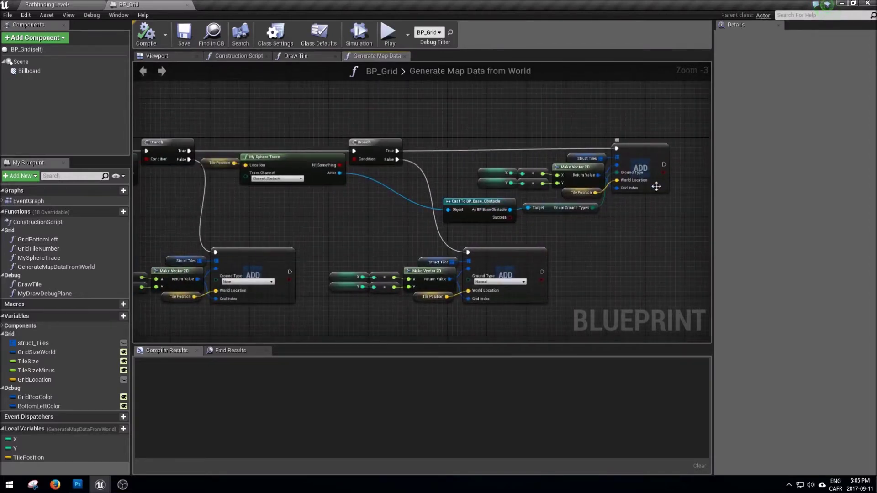
{"action": "scroll", "coordinate": [621, 173], "scroll_direction": "down", "scroll_amount": 1}
{"action": "scroll", "coordinate": [636, 190], "scroll_direction": "down", "scroll_amount": 1}
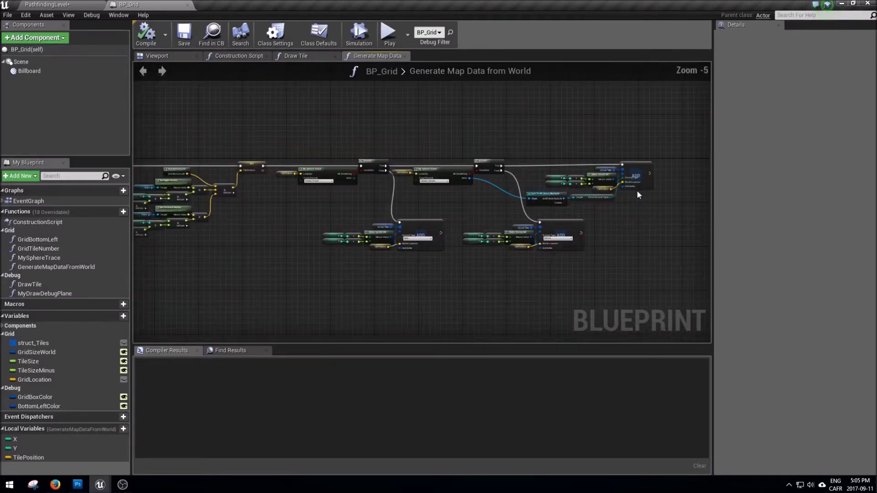
{"action": "right_click_drag", "start_coordinate": [637, 190], "coordinate": [609, 188]}
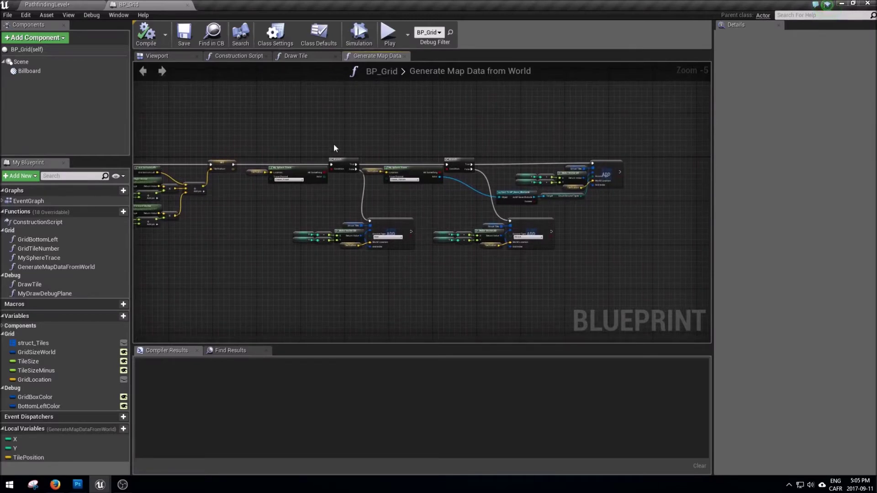
{"action": "scroll", "coordinate": [334, 144], "scroll_direction": "down", "scroll_amount": 3}
{"action": "right_click_drag", "start_coordinate": [298, 143], "coordinate": [392, 176]}
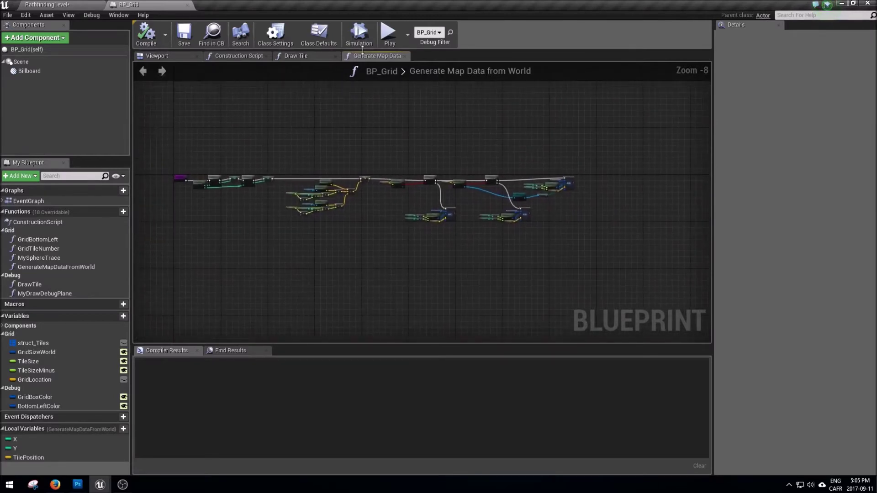
{"action": "left_click", "coordinate": [228, 55]}
Step: Review the Construction Script nodes leading up to the Draw Tile call
{"action": "right_click_drag", "start_coordinate": [532, 181], "coordinate": [461, 188]}
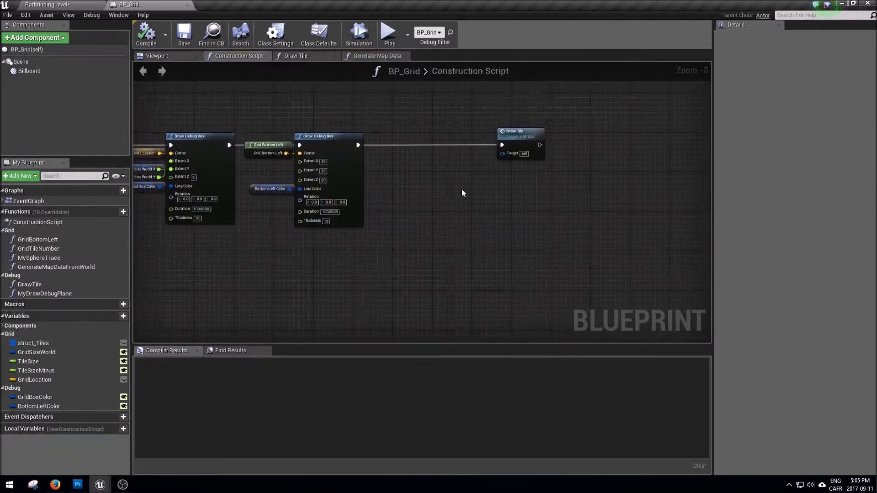
{"action": "left_click", "coordinate": [530, 131]}
{"action": "left_click_drag", "start_coordinate": [473, 101], "coordinate": [558, 183]}
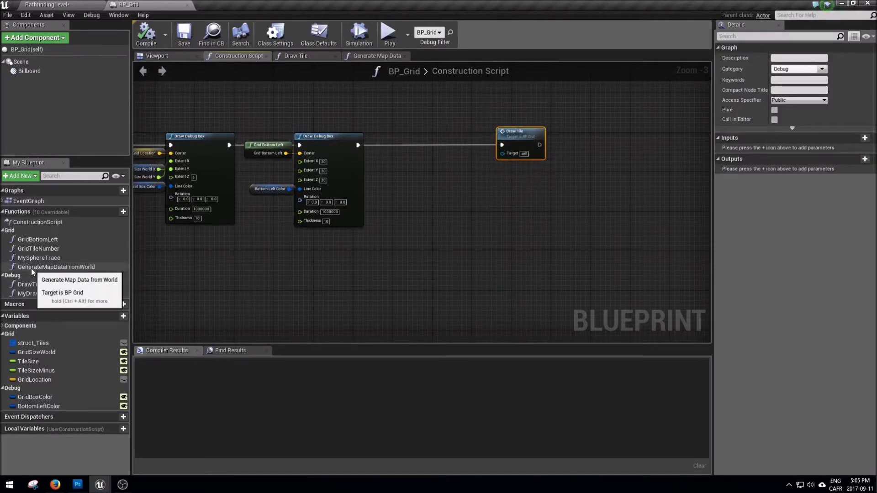
{"action": "scroll", "coordinate": [394, 164], "scroll_direction": "down", "scroll_amount": 4}
{"action": "scroll", "coordinate": [412, 205], "scroll_direction": "up", "scroll_amount": 4}
{"action": "mouse_move", "coordinate": [479, 254]}
{"action": "right_mouse_down"}
{"action": "mouse_move", "coordinate": [380, 254]}
{"action": "mouse_move", "coordinate": [459, 263]}
{"action": "right_mouse_up"}
{"action": "left_click_drag", "start_coordinate": [212, 131], "coordinate": [652, 310]}
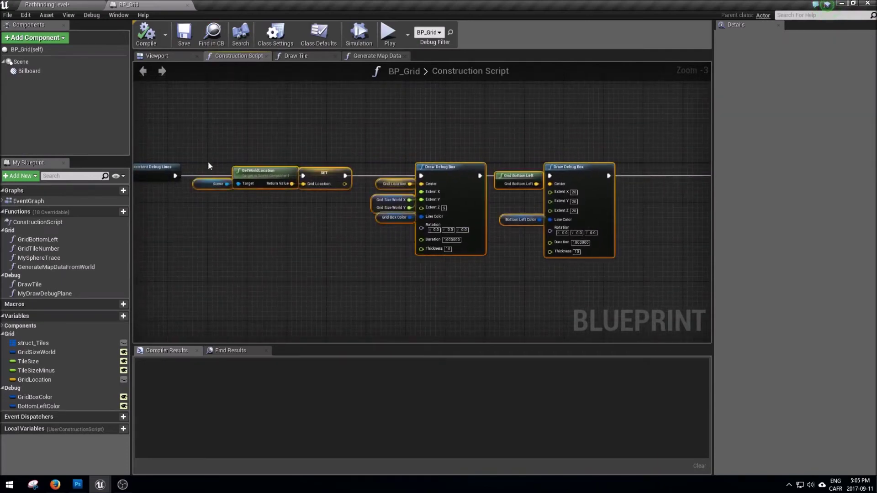
{"action": "right_click_drag", "start_coordinate": [579, 219], "coordinate": [350, 221]}
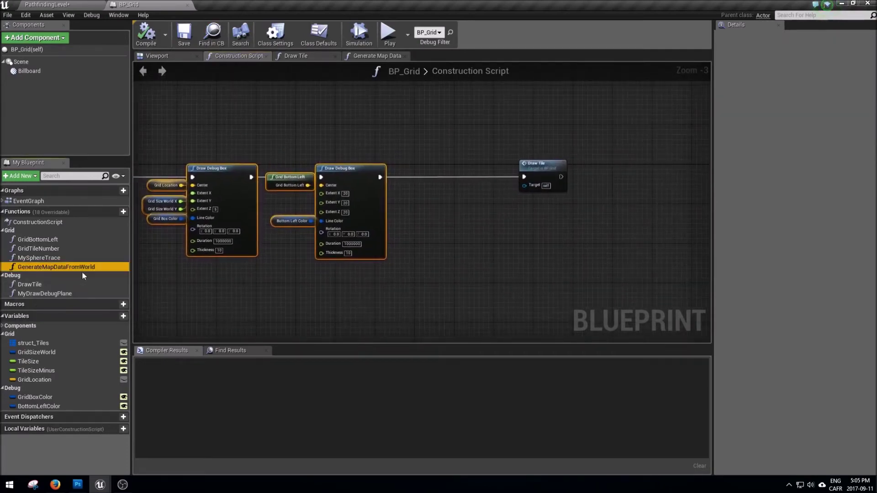
Step: Insert a Generate Map Data from World call wired before Draw Tile, and save BP_Grid
{"action": "left_click_drag", "start_coordinate": [44, 267], "coordinate": [420, 175]}
{"action": "left_click", "coordinate": [447, 168]}
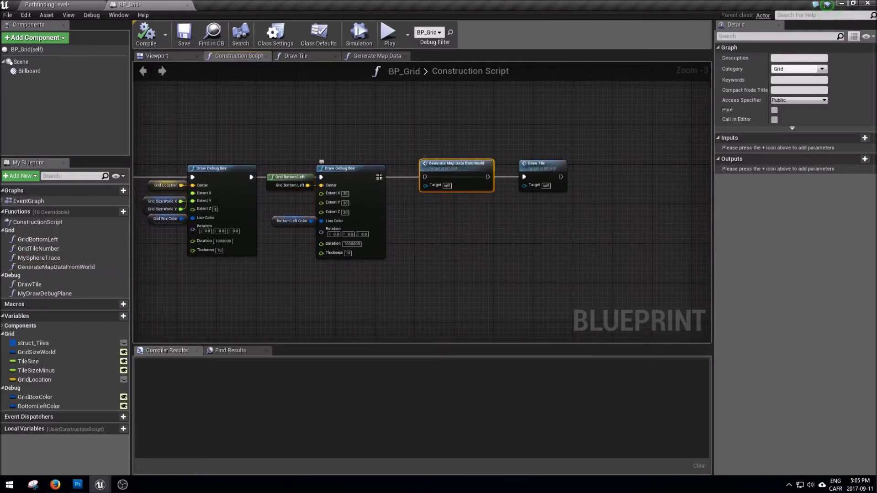
{"action": "left_click_drag", "start_coordinate": [487, 177], "coordinate": [524, 177]}
{"action": "scroll", "coordinate": [526, 178], "scroll_direction": "up", "scroll_amount": 2}
{"action": "left_click", "coordinate": [590, 261]}
{"action": "mouse_move", "coordinate": [590, 261]}
{"action": "right_mouse_down"}
{"action": "mouse_move", "coordinate": [416, 230]}
{"action": "mouse_move", "coordinate": [403, 236]}
{"action": "right_mouse_up"}
{"action": "left_click_drag", "start_coordinate": [456, 254], "coordinate": [442, 164]}
{"action": "left_click_drag", "start_coordinate": [528, 145], "coordinate": [389, 260]}
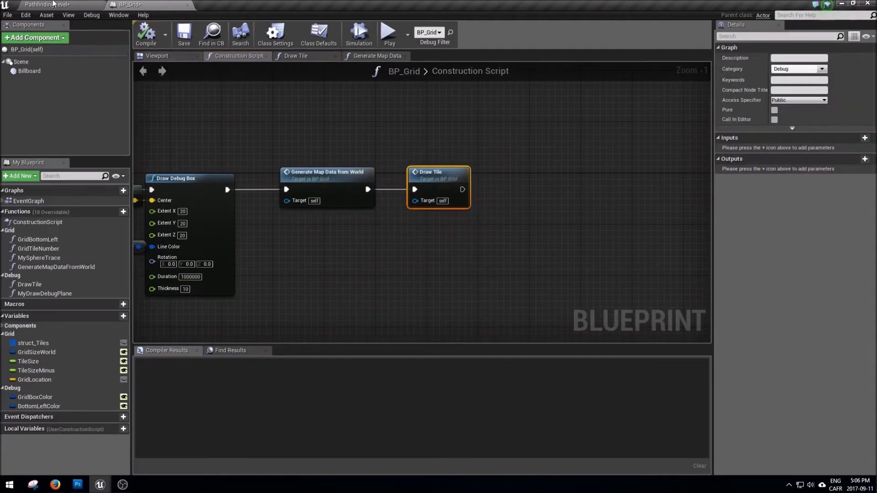
{"action": "left_click", "coordinate": [184, 34]}
{"action": "left_click", "coordinate": [46, 4]}
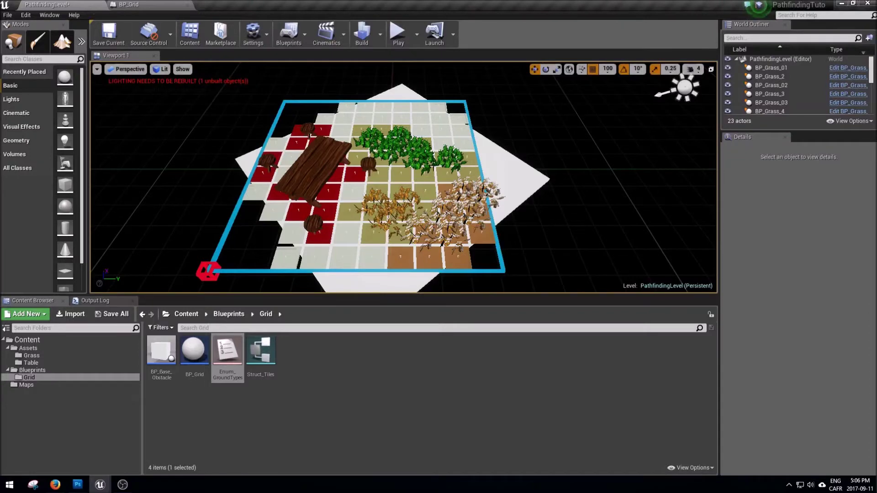
Step: Select the BP_Grid actor and slide it back and forth along its Y axis
{"action": "scroll", "coordinate": [797, 96], "scroll_direction": "down", "scroll_amount": 3}
{"action": "scroll", "coordinate": [796, 97], "scroll_direction": "down", "scroll_amount": 3}
{"action": "left_click", "coordinate": [785, 96]}
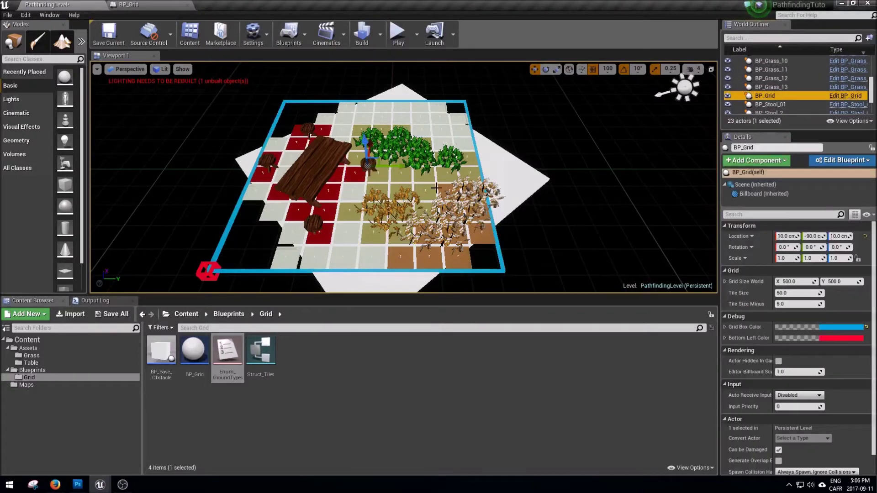
{"action": "mouse_move", "coordinate": [399, 166]}
{"action": "left_mouse_down"}
{"action": "mouse_move", "coordinate": [471, 181]}
{"action": "mouse_move", "coordinate": [397, 164]}
{"action": "left_mouse_up"}
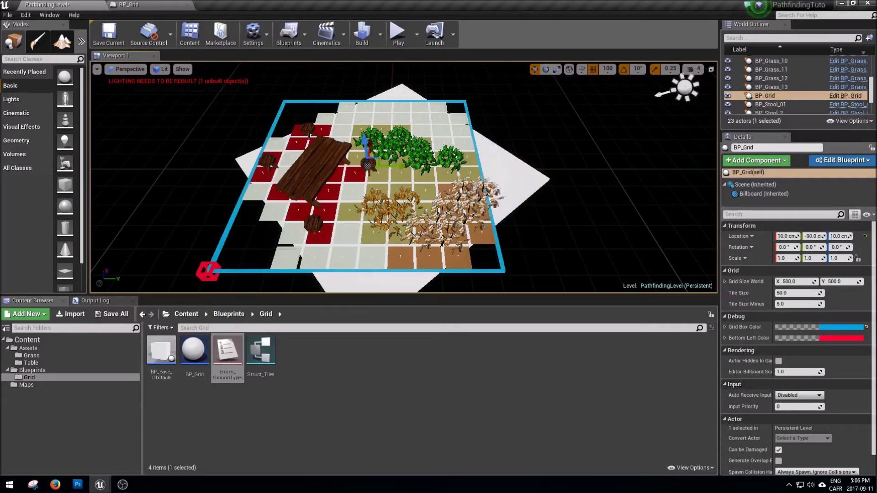
{"action": "left_click_drag", "start_coordinate": [397, 164], "coordinate": [365, 151]}
Step: Open BP_Grid's Draw Tile function graph, briefly checking Generate Map Data from World
{"action": "left_click", "coordinate": [137, 4]}
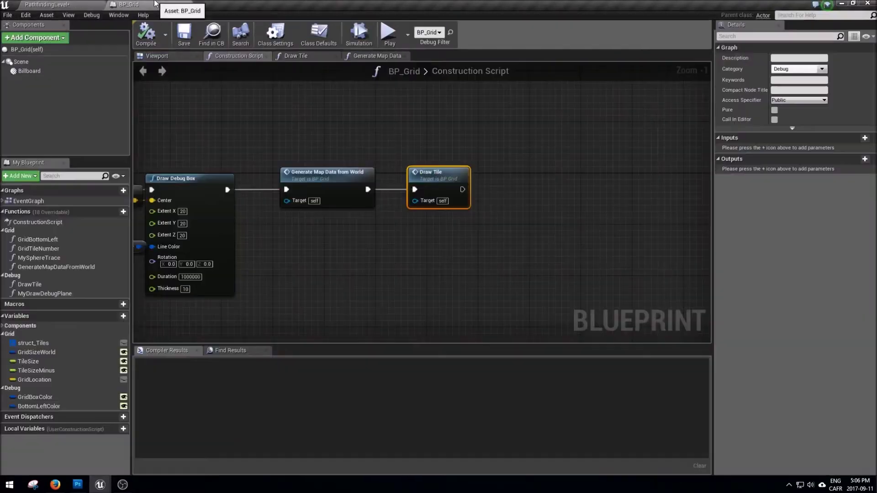
{"action": "double_click", "coordinate": [431, 173]}
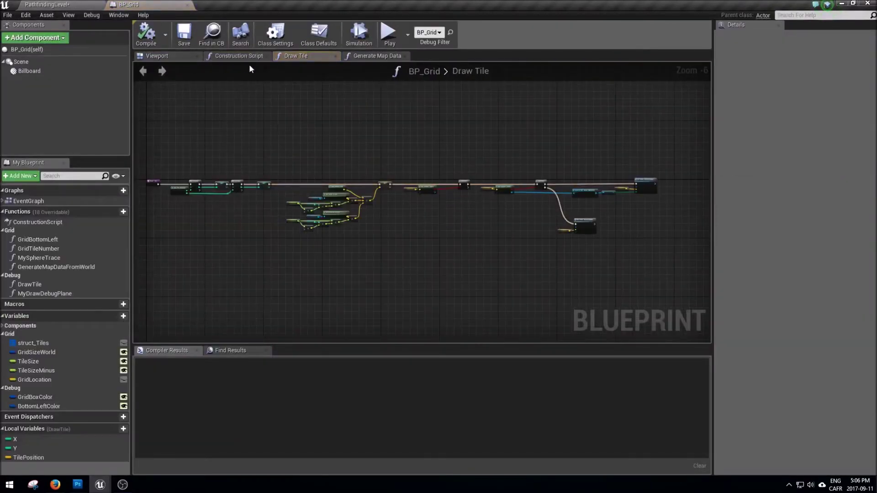
{"action": "left_click", "coordinate": [368, 57]}
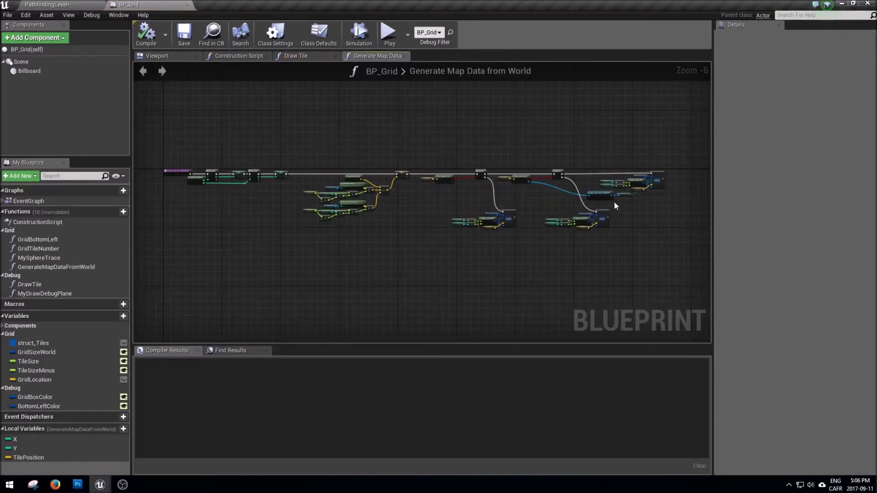
{"action": "left_click", "coordinate": [292, 57]}
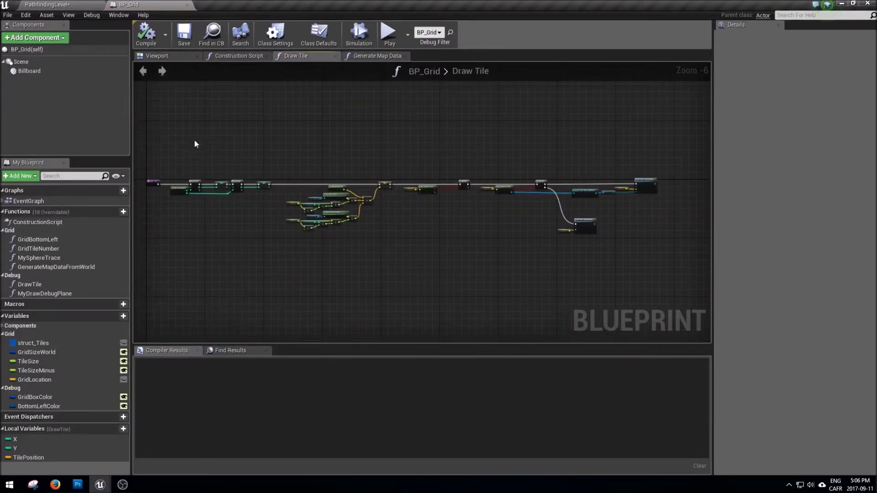
{"action": "left_click_drag", "start_coordinate": [193, 140], "coordinate": [658, 255]}
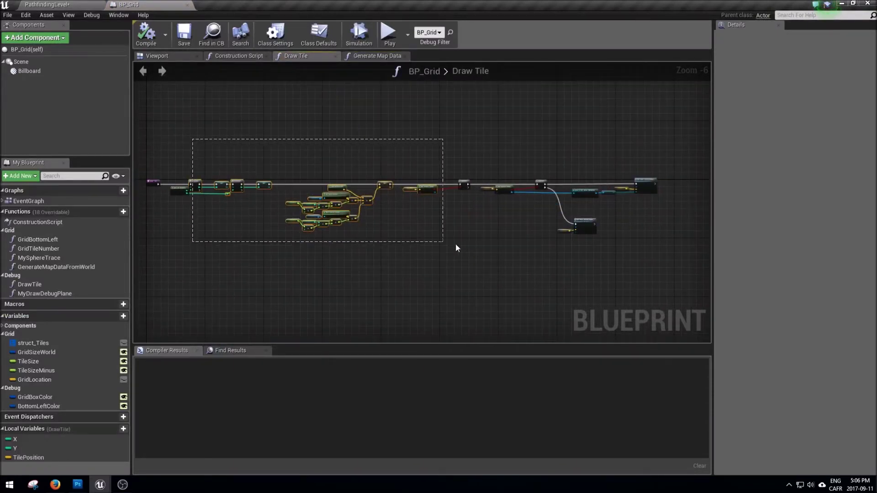
{"action": "left_click", "coordinate": [659, 259]}
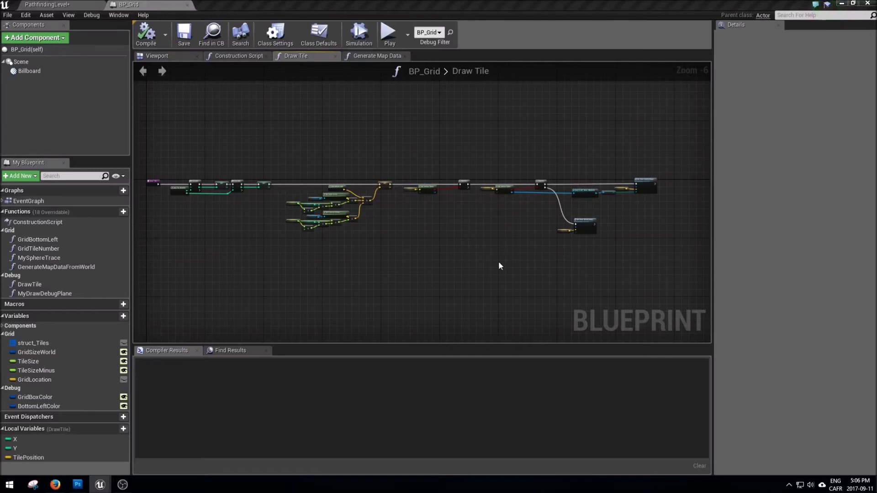
Step: Delete the old loop and tile nodes, keeping only the entry and My Draw Debug Plane
{"action": "left_click_drag", "start_coordinate": [538, 300], "coordinate": [171, 146]}
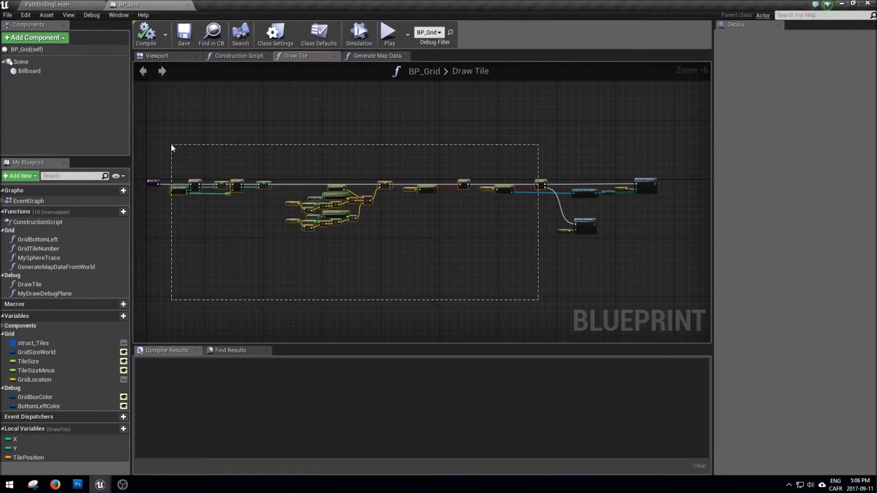
{"action": "left_click_drag", "start_coordinate": [171, 145], "coordinate": [172, 144]}
{"action": "key", "text": "Delete"}
{"action": "left_click_drag", "start_coordinate": [377, 196], "coordinate": [610, 253]}
{"action": "key", "text": "Delete"}
{"action": "left_click_drag", "start_coordinate": [628, 210], "coordinate": [571, 184]}
{"action": "key", "text": "Delete"}
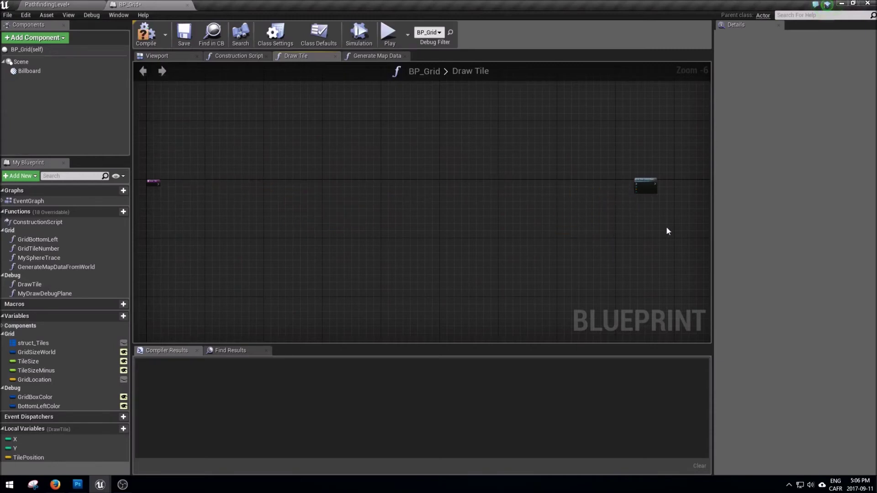
{"action": "left_click_drag", "start_coordinate": [665, 189], "coordinate": [648, 180]}
{"action": "scroll", "coordinate": [648, 180], "scroll_direction": "up", "scroll_amount": 6}
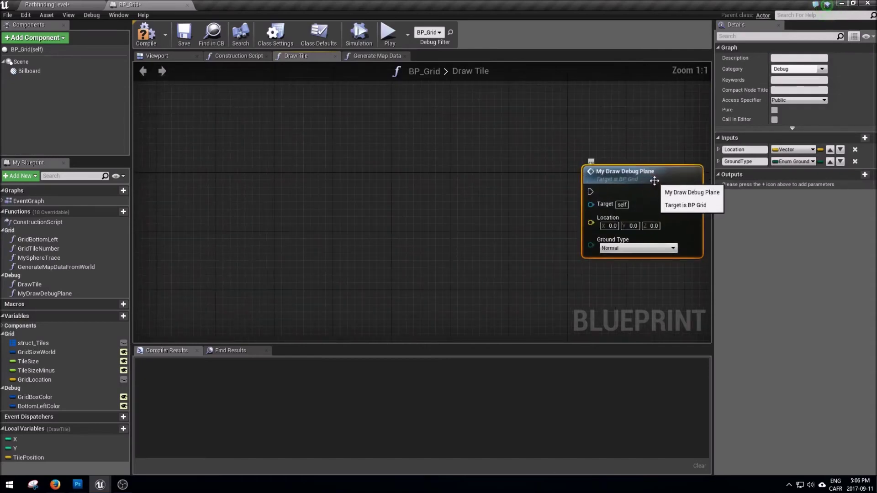
Step: Move My Draw Debug Plane closer to the Draw Tile entry node
{"action": "scroll", "coordinate": [654, 181], "scroll_direction": "down", "scroll_amount": 6}
{"action": "left_click_drag", "start_coordinate": [654, 182], "coordinate": [268, 181]}
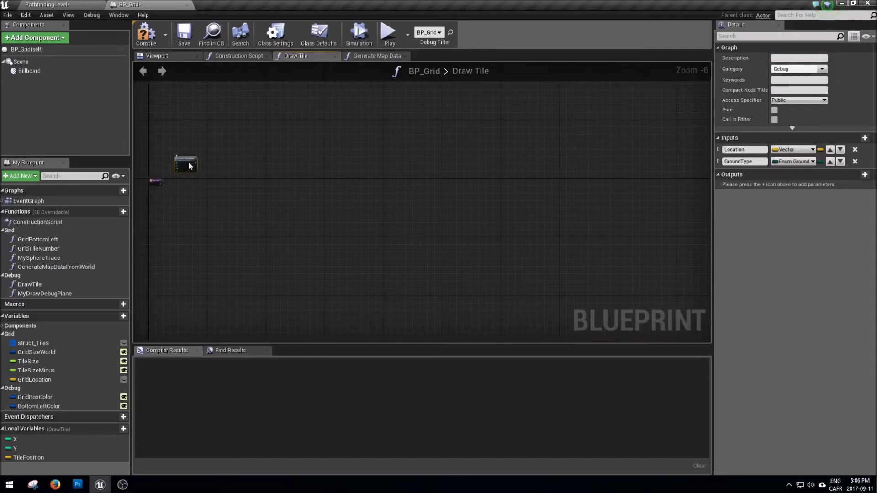
{"action": "scroll", "coordinate": [183, 181], "scroll_direction": "up", "scroll_amount": 4}
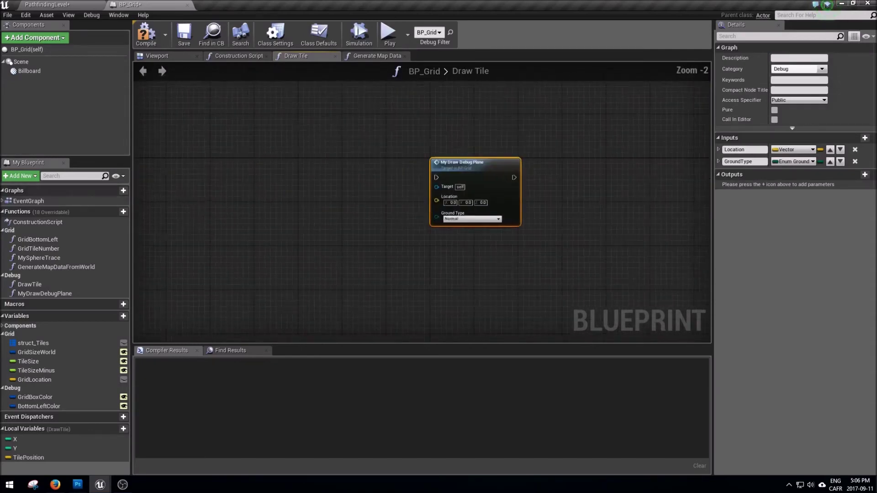
{"action": "right_click_drag", "start_coordinate": [190, 194], "coordinate": [328, 203]}
{"action": "right_click_drag", "start_coordinate": [371, 242], "coordinate": [332, 216]}
{"action": "left_click", "coordinate": [332, 216]}
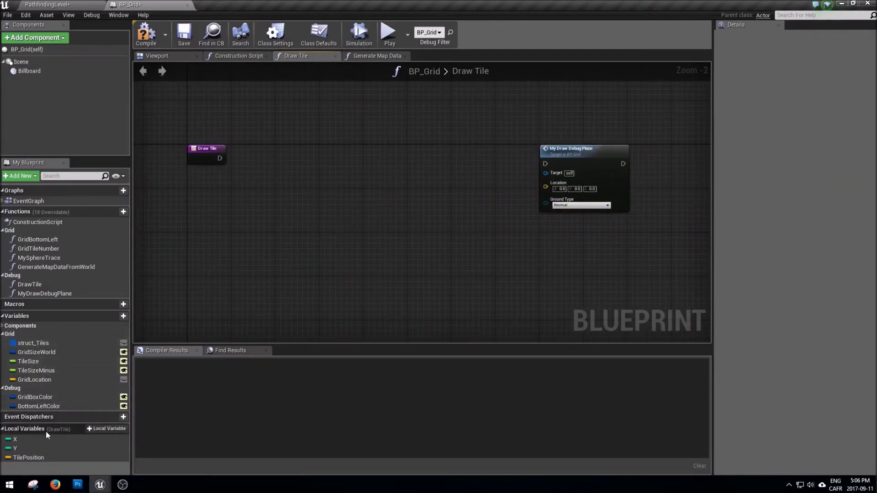
Step: Add a struct_Tiles getter with a Keys node, wired from Draw Tile's execution
{"action": "left_click_drag", "start_coordinate": [28, 343], "coordinate": [206, 207]}
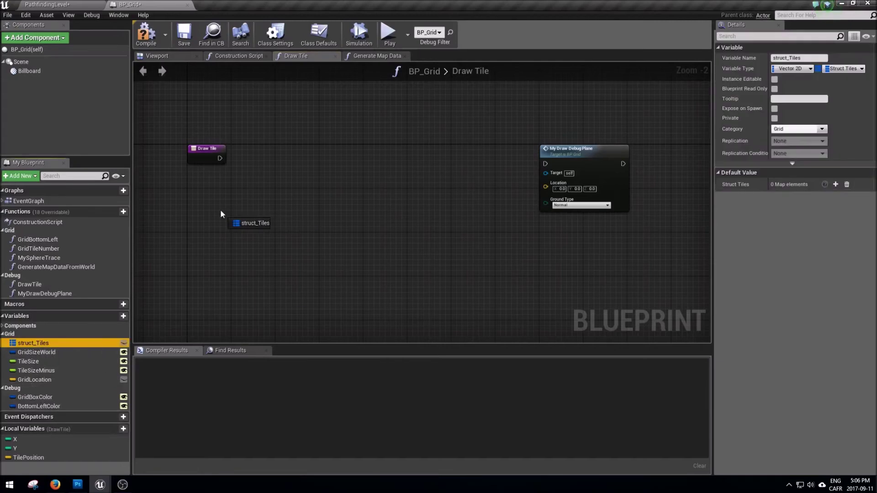
{"action": "left_click", "coordinate": [228, 218]}
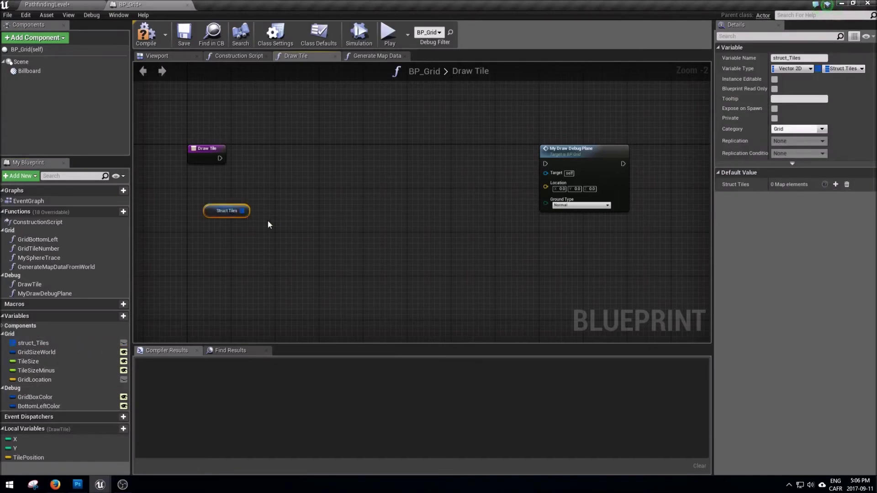
{"action": "left_click_drag", "start_coordinate": [243, 211], "coordinate": [294, 215]}
{"action": "type", "text": "keys"}
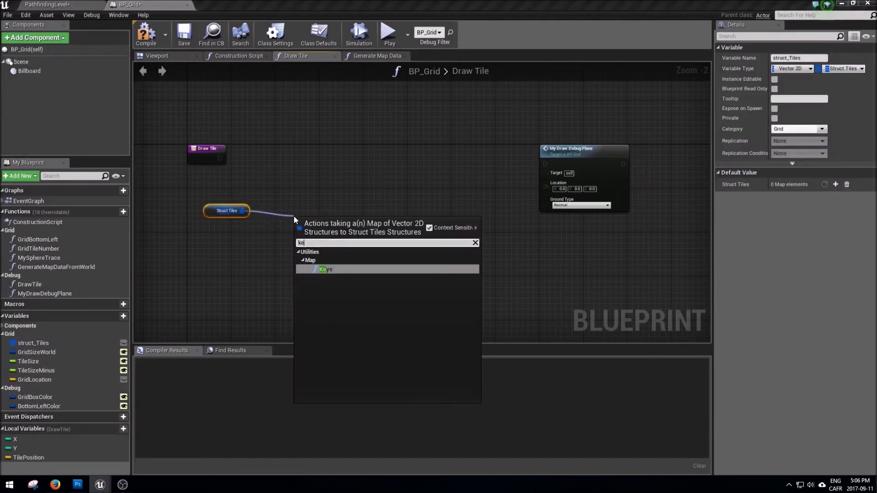
{"action": "key", "text": "Return"}
{"action": "left_click_drag", "start_coordinate": [372, 287], "coordinate": [151, 193]}
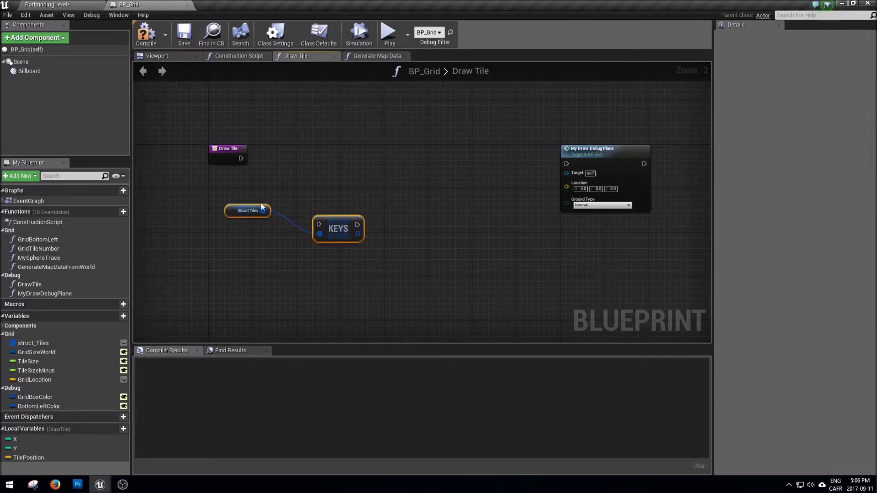
{"action": "mouse_move", "coordinate": [344, 226]}
{"action": "left_mouse_down"}
{"action": "mouse_move", "coordinate": [366, 180]}
{"action": "mouse_move", "coordinate": [358, 170]}
{"action": "mouse_move", "coordinate": [331, 184]}
{"action": "left_mouse_up"}
{"action": "left_click_drag", "start_coordinate": [241, 158], "coordinate": [326, 173]}
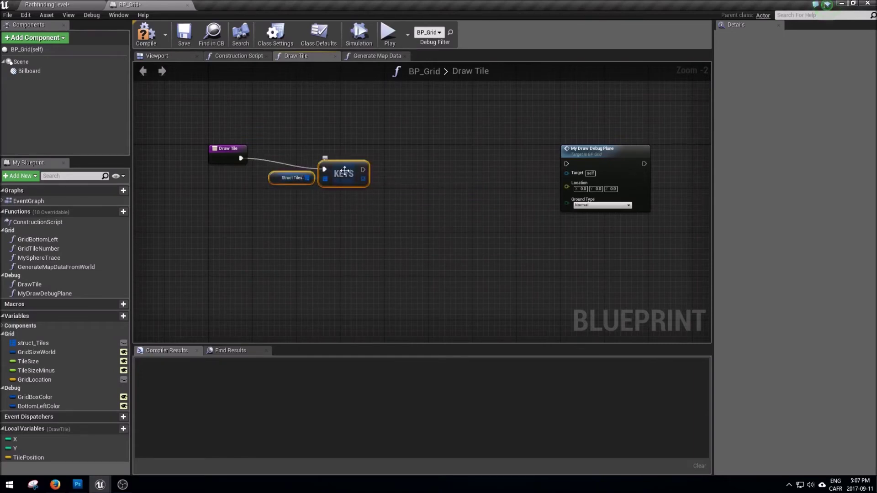
Step: Add a ForEachLoop over the Keys array, placing My Draw Debug Plane to its right
{"action": "right_click_drag", "start_coordinate": [373, 177], "coordinate": [295, 183]}
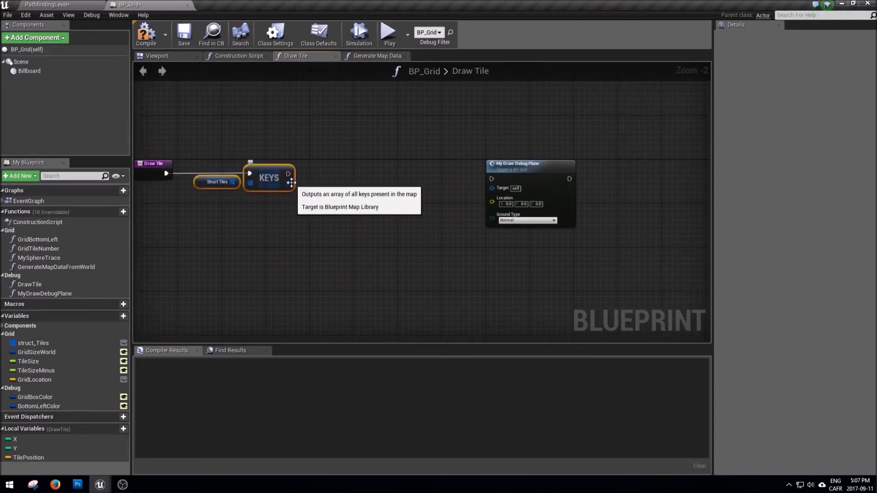
{"action": "left_click_drag", "start_coordinate": [289, 183], "coordinate": [316, 185]}
{"action": "type", "text": "for each"}
{"action": "key", "text": "Return"}
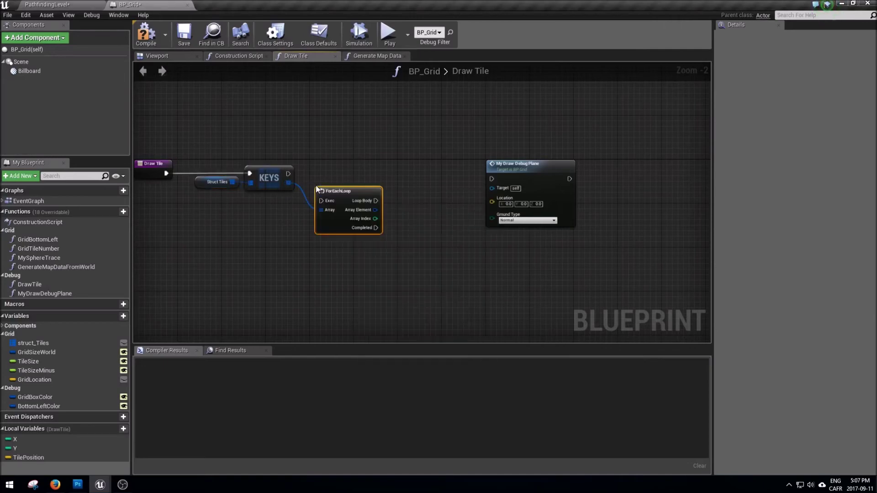
{"action": "mouse_move", "coordinate": [343, 196]}
{"action": "left_mouse_down"}
{"action": "mouse_move", "coordinate": [331, 168]}
{"action": "mouse_move", "coordinate": [288, 173]}
{"action": "left_mouse_up"}
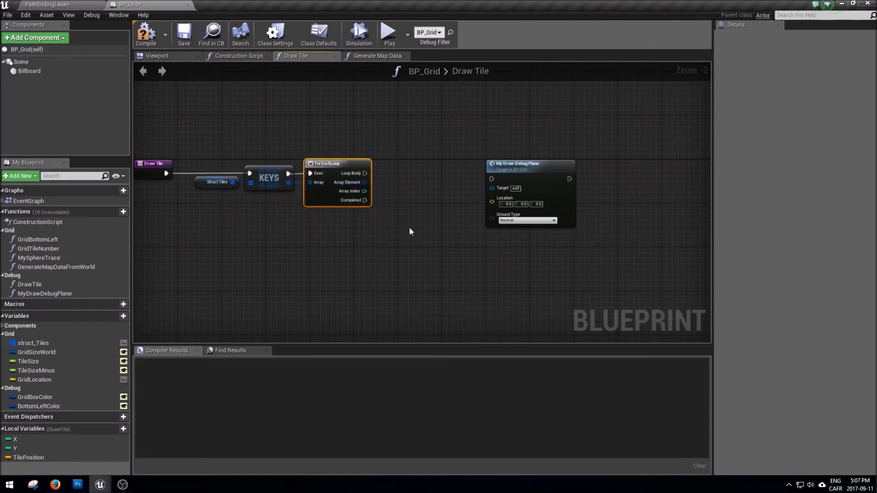
{"action": "right_click_drag", "start_coordinate": [410, 232], "coordinate": [359, 228]}
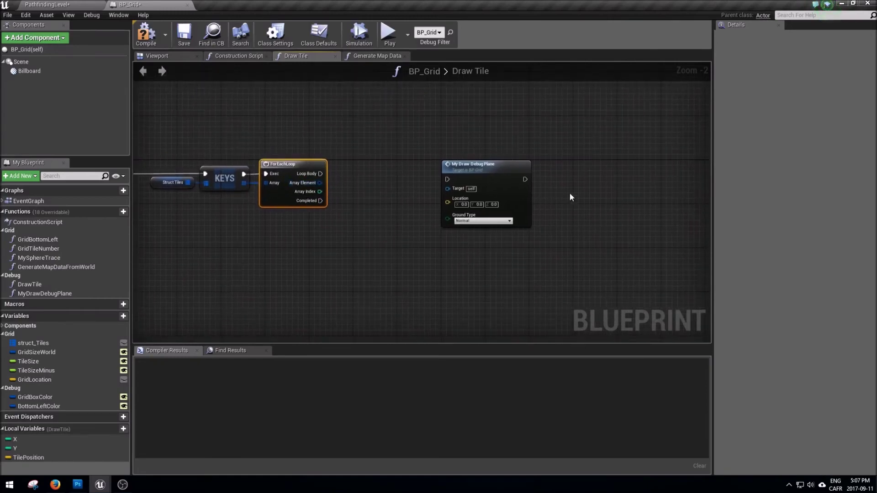
{"action": "left_click_drag", "start_coordinate": [474, 174], "coordinate": [518, 174]}
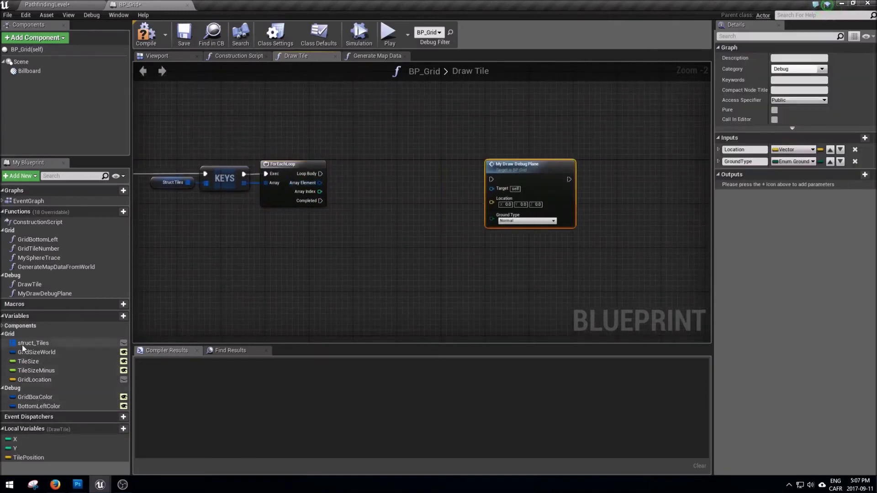
Step: Add a second Struct Tiles getter with a Find node keyed by the loop's Array Element
{"action": "mouse_move", "coordinate": [31, 344]}
{"action": "left_mouse_down"}
{"action": "mouse_move", "coordinate": [339, 198]}
{"action": "mouse_move", "coordinate": [411, 209]}
{"action": "left_mouse_up"}
{"action": "left_click", "coordinate": [379, 201]}
{"action": "type", "text": "find"}
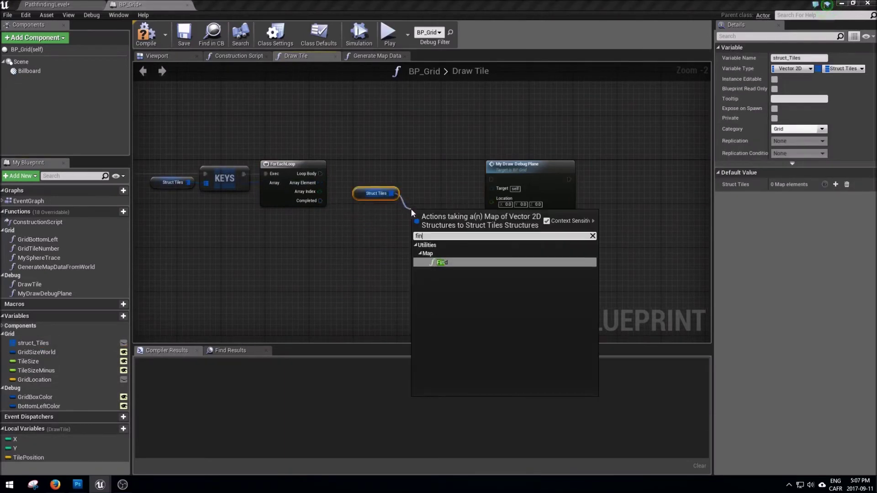
{"action": "key", "text": "Return"}
{"action": "mouse_move", "coordinate": [320, 183]}
{"action": "left_mouse_down"}
{"action": "mouse_move", "coordinate": [414, 227]}
{"action": "mouse_move", "coordinate": [430, 197]}
{"action": "left_mouse_up"}
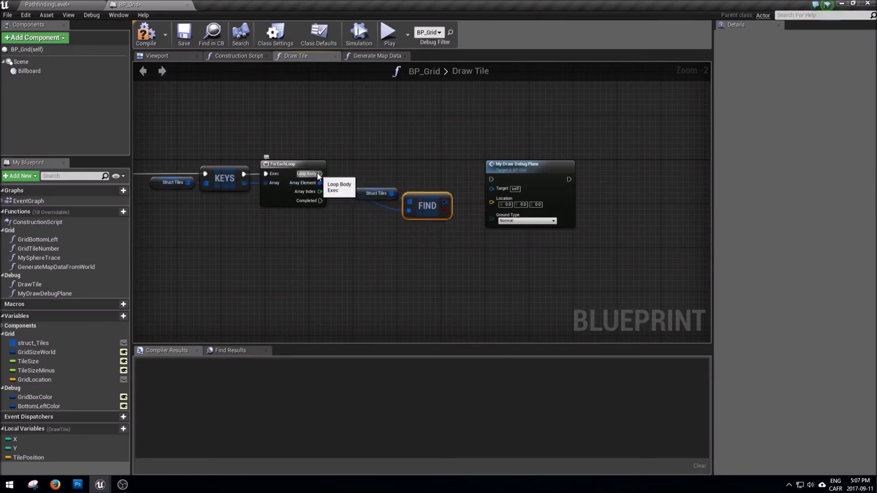
Step: Split Find's result and wire Ground Type and World Location into My Draw Debug Plane
{"action": "right_click_drag", "start_coordinate": [440, 206], "coordinate": [359, 222]}
{"action": "right_click", "coordinate": [364, 219]}
{"action": "left_click", "coordinate": [358, 218]}
{"action": "right_click", "coordinate": [363, 219]}
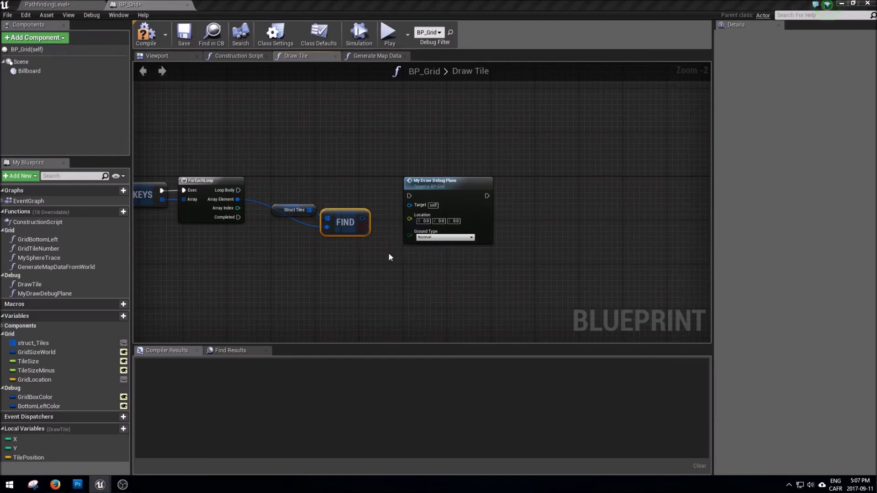
{"action": "left_click", "coordinate": [388, 249]}
{"action": "mouse_move", "coordinate": [375, 215]}
{"action": "left_mouse_down"}
{"action": "mouse_move", "coordinate": [412, 237]}
{"action": "mouse_move", "coordinate": [410, 215]}
{"action": "mouse_move", "coordinate": [239, 190]}
{"action": "left_mouse_up"}
{"action": "left_click_drag", "start_coordinate": [440, 188], "coordinate": [446, 182]}
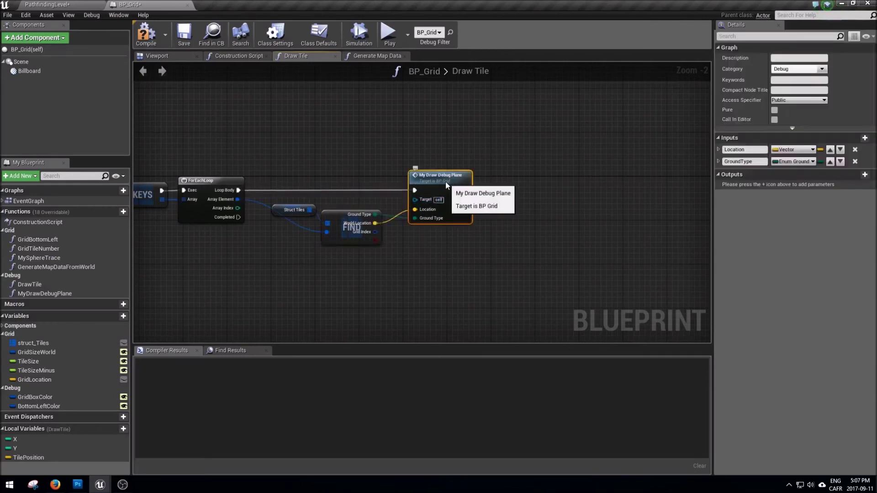
Step: Tidy the Struct Tiles and Find nodes and compile BP_Grid
{"action": "mouse_move", "coordinate": [391, 251]}
{"action": "left_mouse_down"}
{"action": "mouse_move", "coordinate": [303, 210]}
{"action": "mouse_move", "coordinate": [339, 203]}
{"action": "left_mouse_up"}
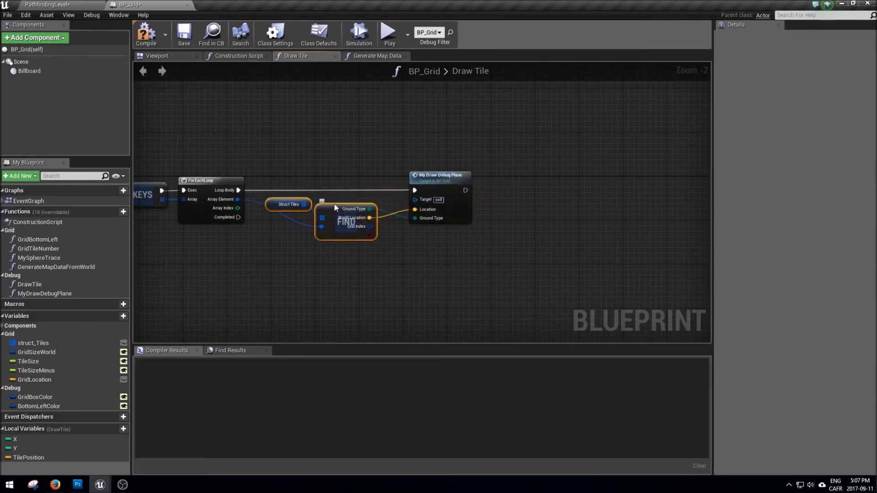
{"action": "left_click", "coordinate": [344, 266]}
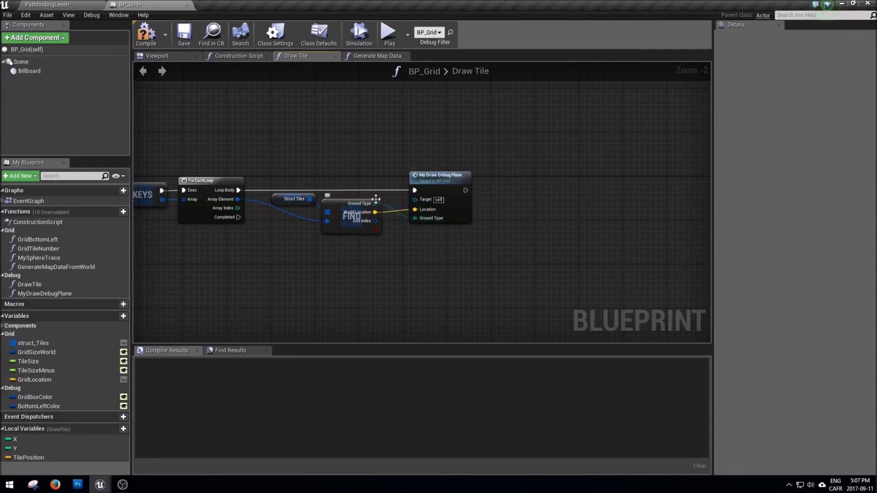
{"action": "left_click_drag", "start_coordinate": [289, 199], "coordinate": [284, 199]}
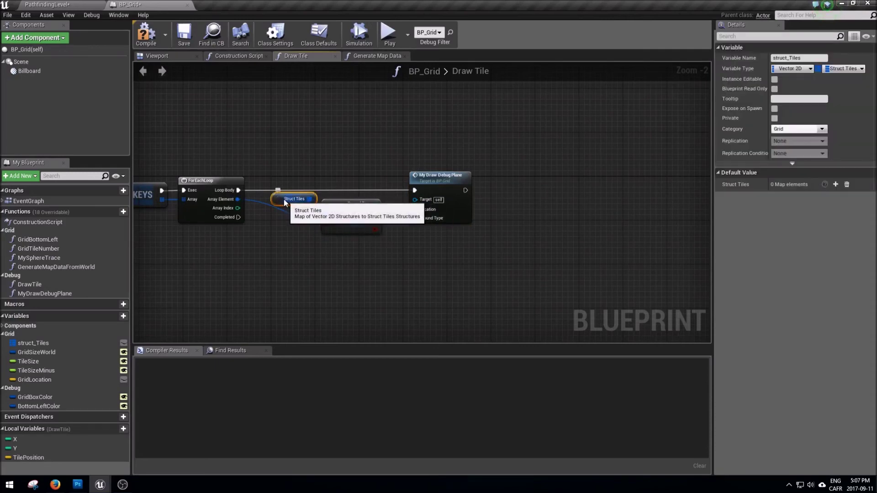
{"action": "left_click", "coordinate": [345, 255]}
{"action": "left_click", "coordinate": [434, 181]}
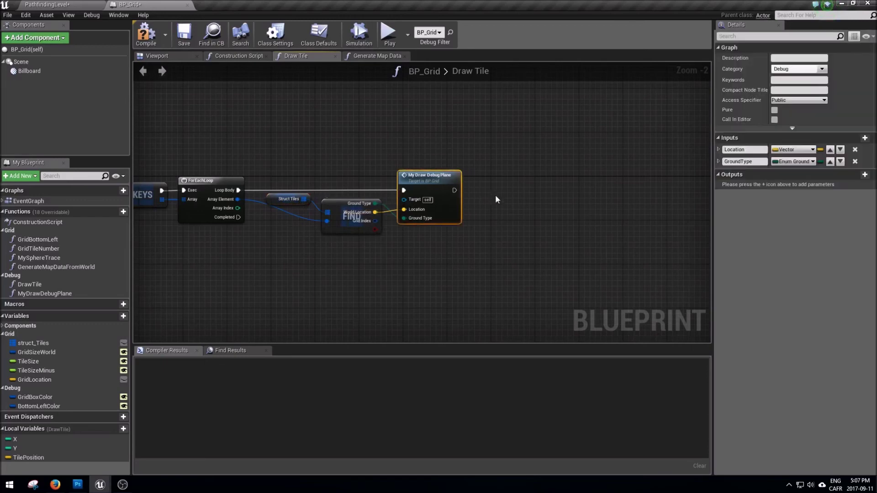
{"action": "scroll", "coordinate": [497, 258], "scroll_direction": "down", "scroll_amount": 1}
{"action": "right_click_drag", "start_coordinate": [496, 255], "coordinate": [577, 234]}
{"action": "left_click", "coordinate": [237, 138]}
{"action": "left_click", "coordinate": [147, 33]}
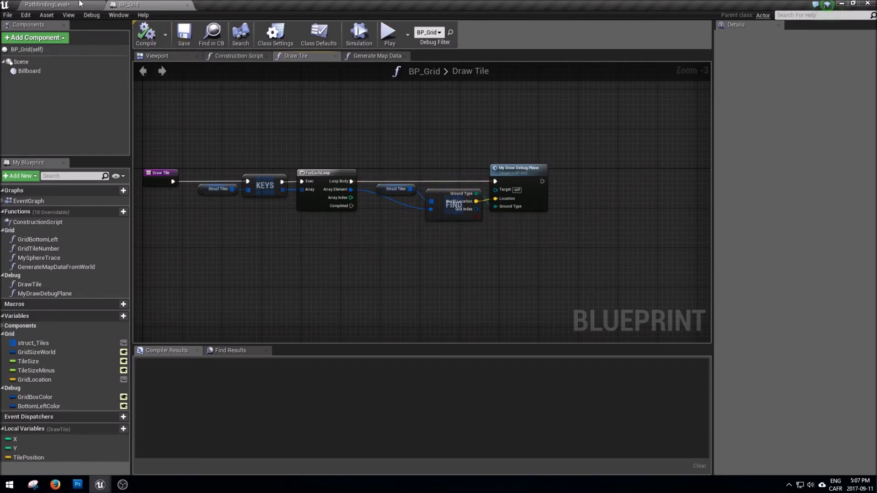
{"action": "left_click", "coordinate": [58, 5]}
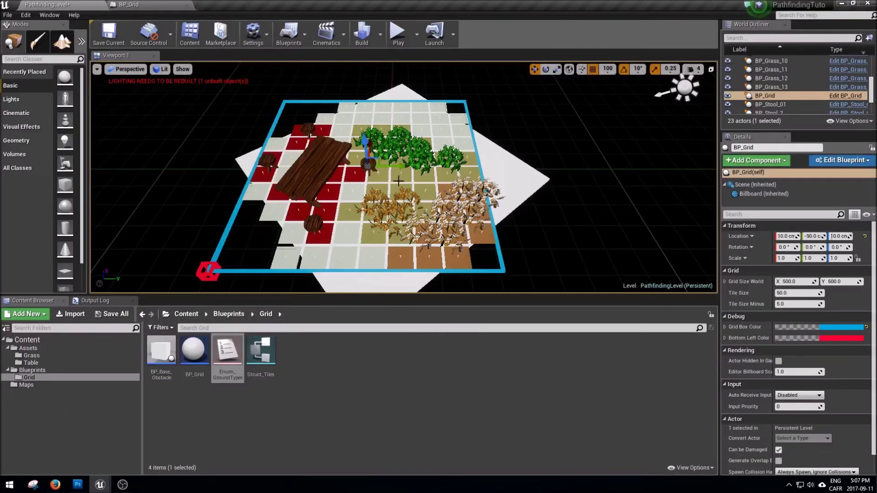
{"action": "left_click_drag", "start_coordinate": [447, 171], "coordinate": [405, 174]}
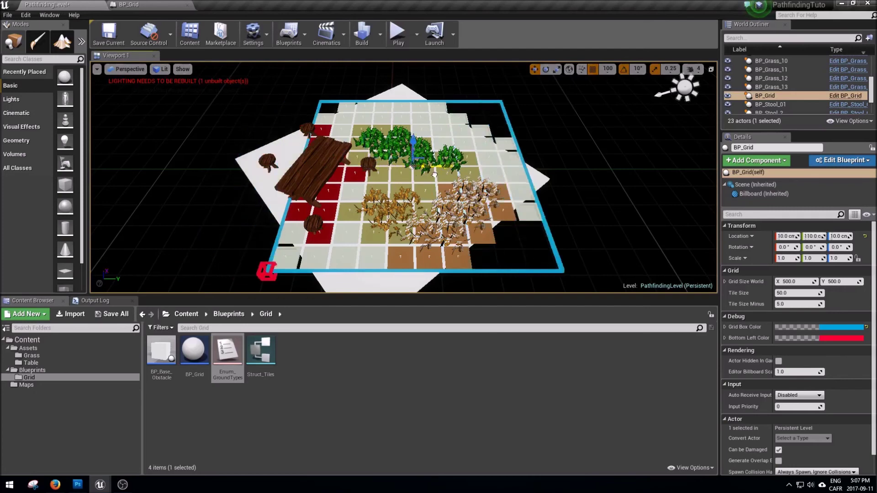
{"action": "scroll", "coordinate": [405, 173], "scroll_direction": "down", "scroll_amount": 1}
{"action": "scroll", "coordinate": [406, 192], "scroll_direction": "down", "scroll_amount": 1}
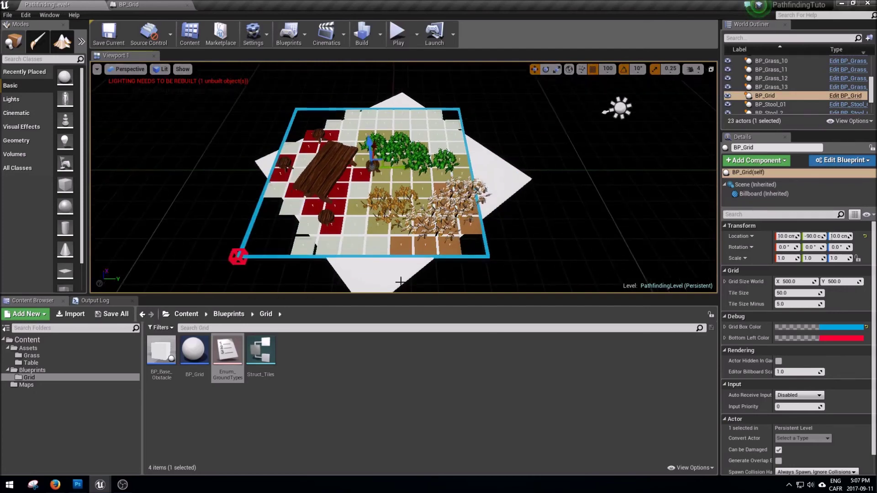
{"action": "scroll", "coordinate": [411, 227], "scroll_direction": "down", "scroll_amount": 1}
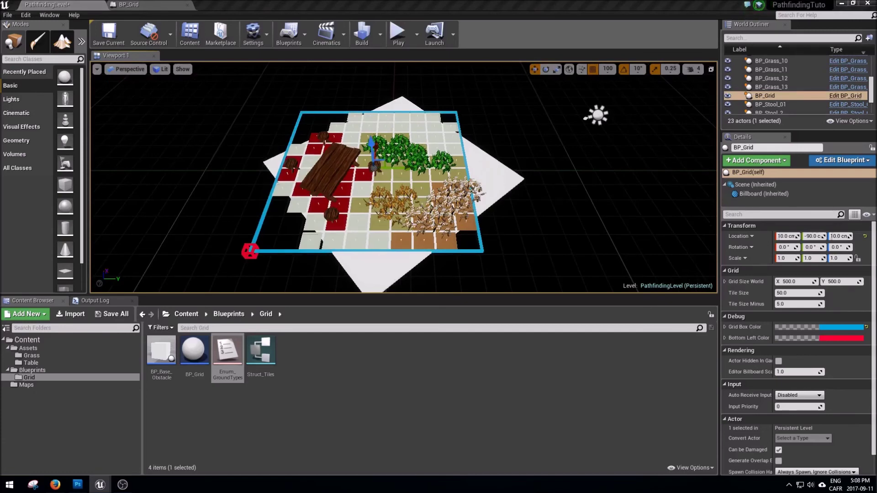
{"action": "left_click", "coordinate": [123, 5]}
Step: Zoom in and select the Struct Tiles and My Draw Debug Plane nodes to review them
{"action": "scroll", "coordinate": [223, 174], "scroll_direction": "up", "scroll_amount": 3}
{"action": "left_click_drag", "start_coordinate": [250, 263], "coordinate": [198, 152]}
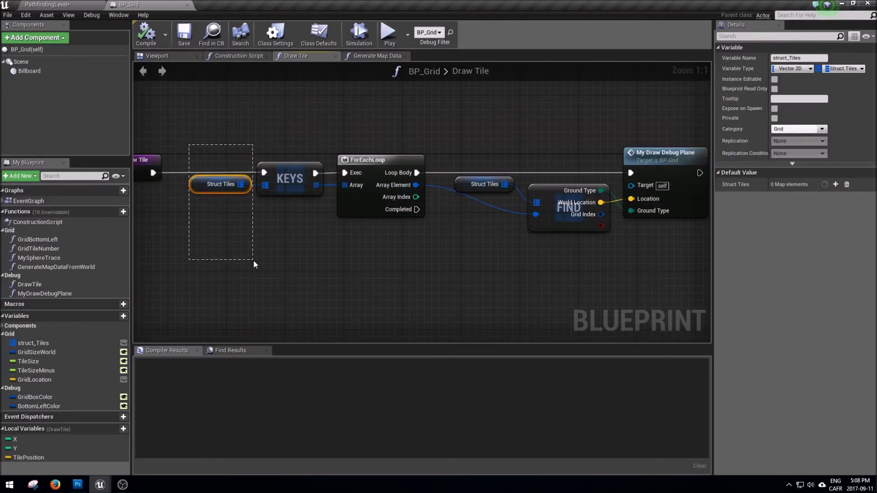
{"action": "left_click_drag", "start_coordinate": [251, 266], "coordinate": [192, 136]}
{"action": "left_click_drag", "start_coordinate": [657, 269], "coordinate": [638, 145]}
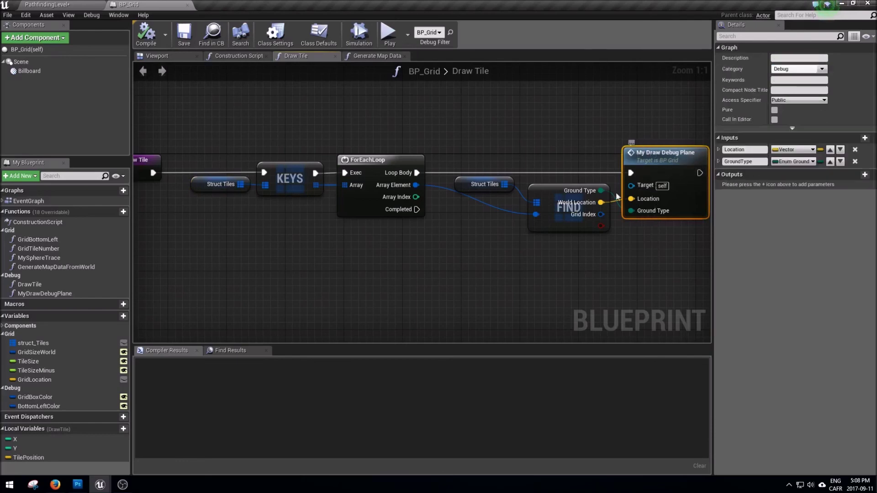